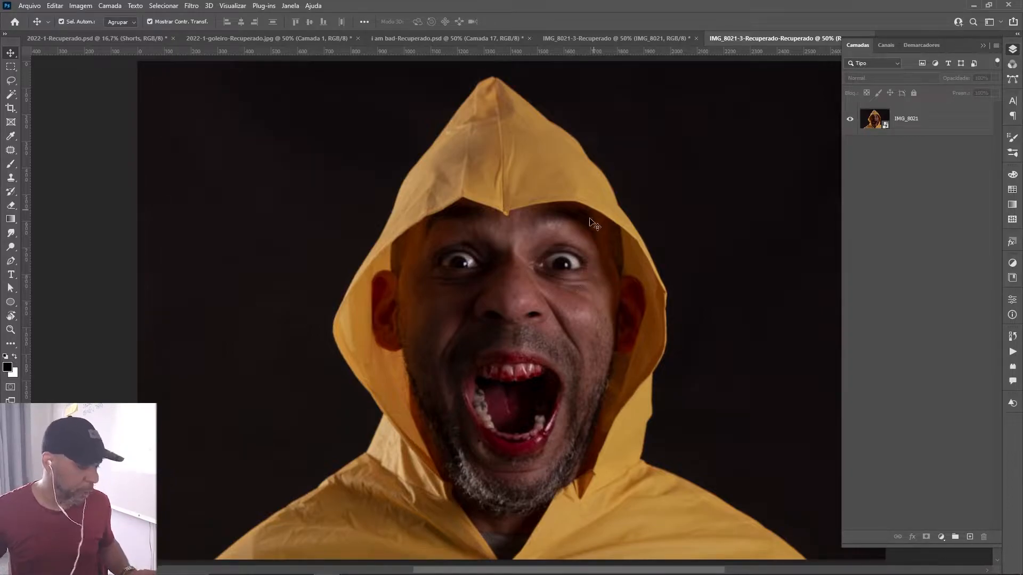
Add a new empty layer above the IMG_8021 photo layer.
key("z")
left_click_drag(524, 269, 528, 318)
left_click_drag(551, 395, 508, 362)
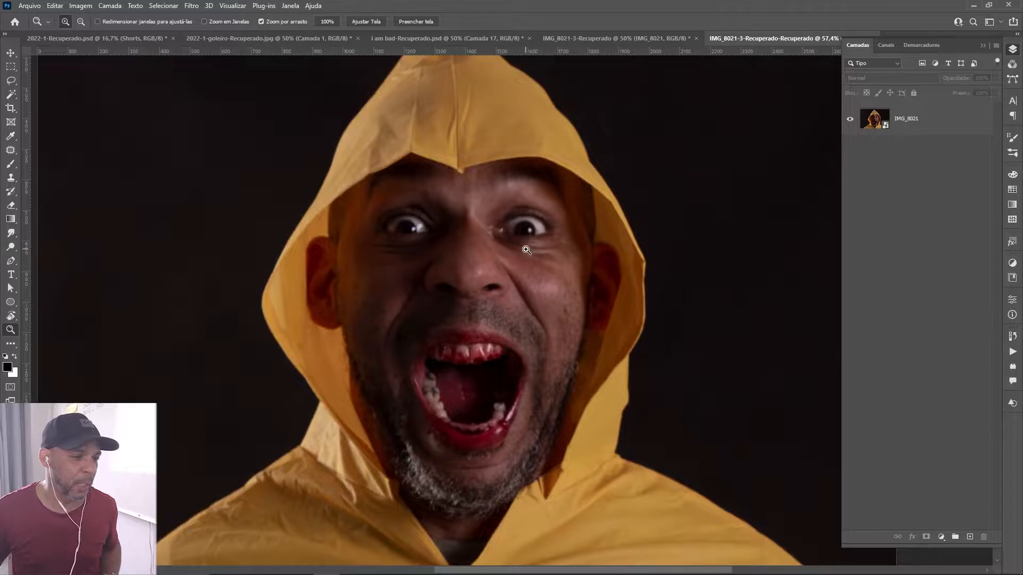
left_click(939, 124)
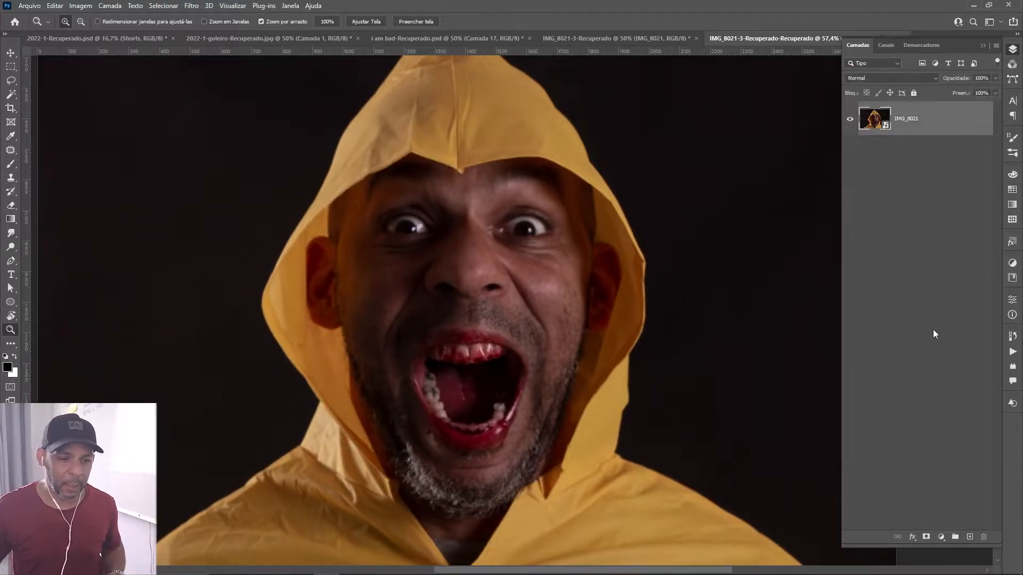
left_click(969, 538)
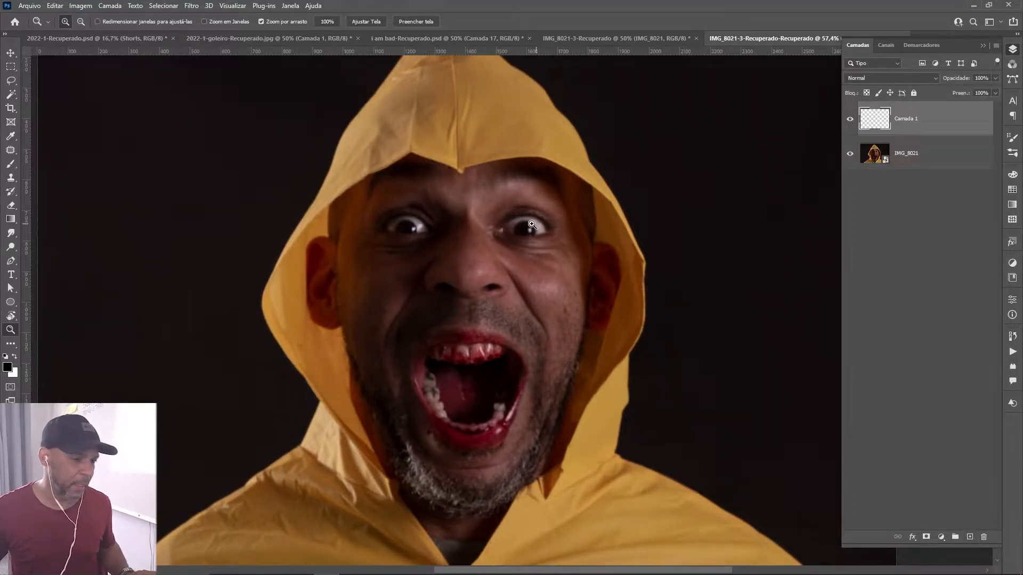
Select the man's left eye with a tight freehand Lasso outline that includes the lids and lashes.
left_click_drag(530, 222, 502, 329)
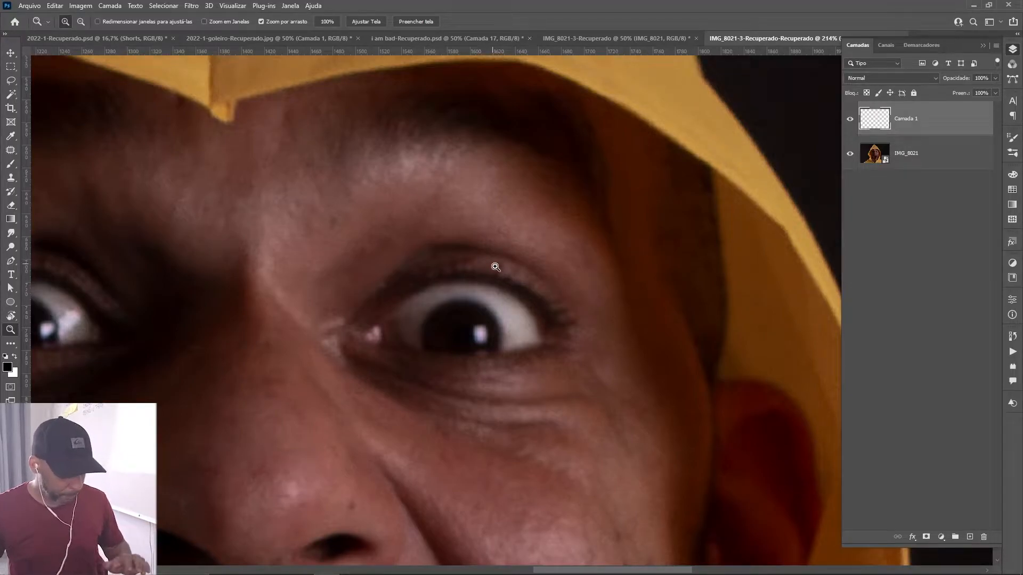
key("l")
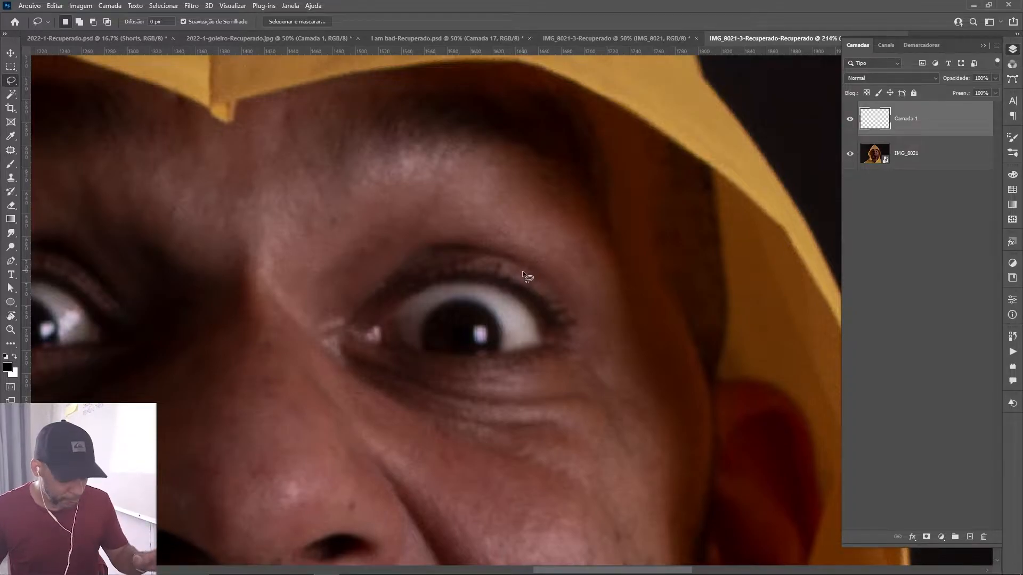
mouse_move(535, 251)
left_mouse_down()
mouse_move(417, 228)
mouse_move(314, 368)
mouse_move(545, 413)
mouse_move(609, 283)
mouse_move(540, 247)
left_mouse_up()
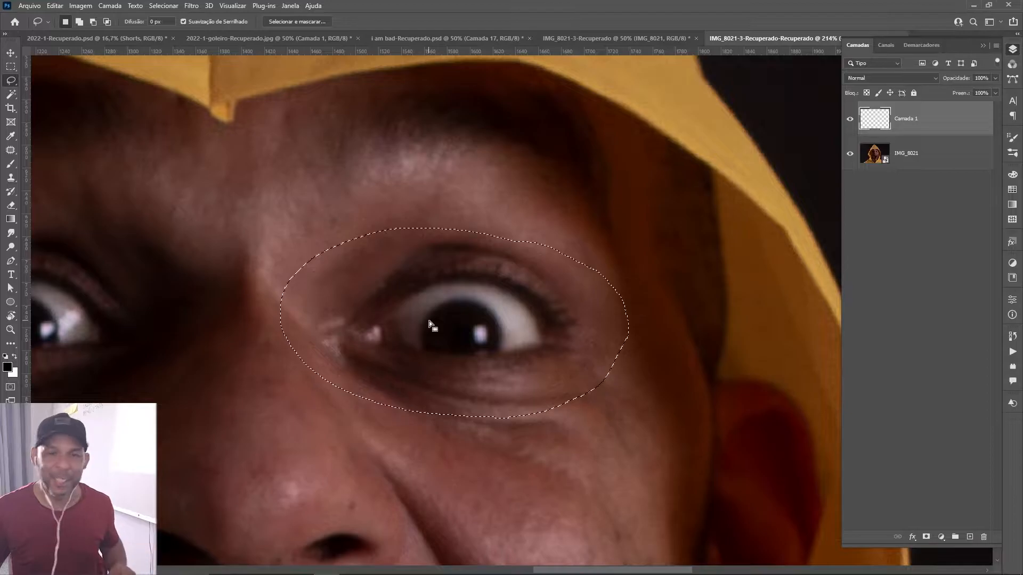
left_click(432, 357)
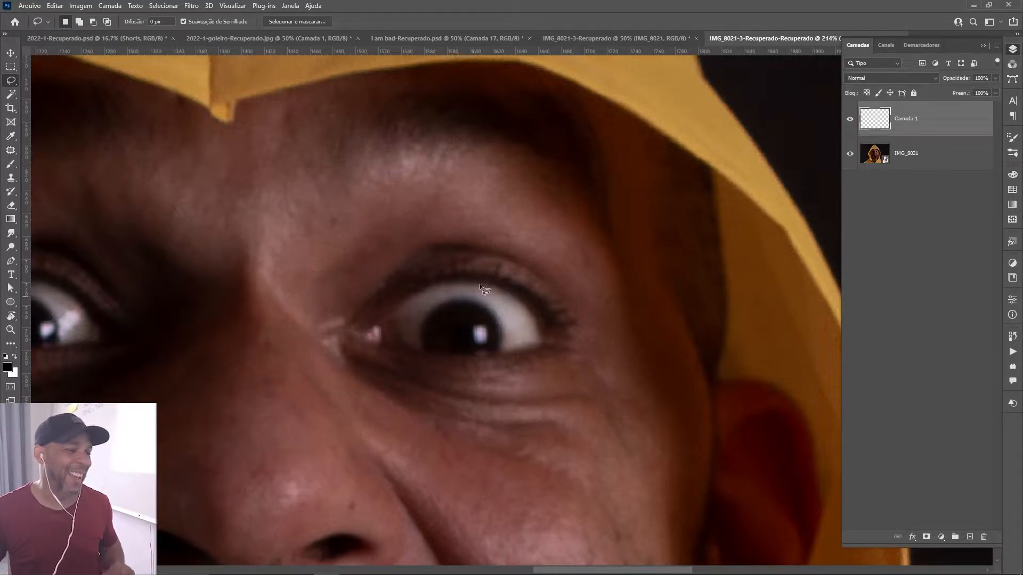
mouse_move(537, 270)
left_mouse_down()
mouse_move(461, 243)
mouse_move(415, 250)
mouse_move(333, 297)
mouse_move(326, 321)
mouse_move(335, 348)
mouse_move(374, 373)
mouse_move(489, 387)
mouse_move(585, 367)
mouse_move(607, 327)
mouse_move(581, 292)
left_mouse_up()
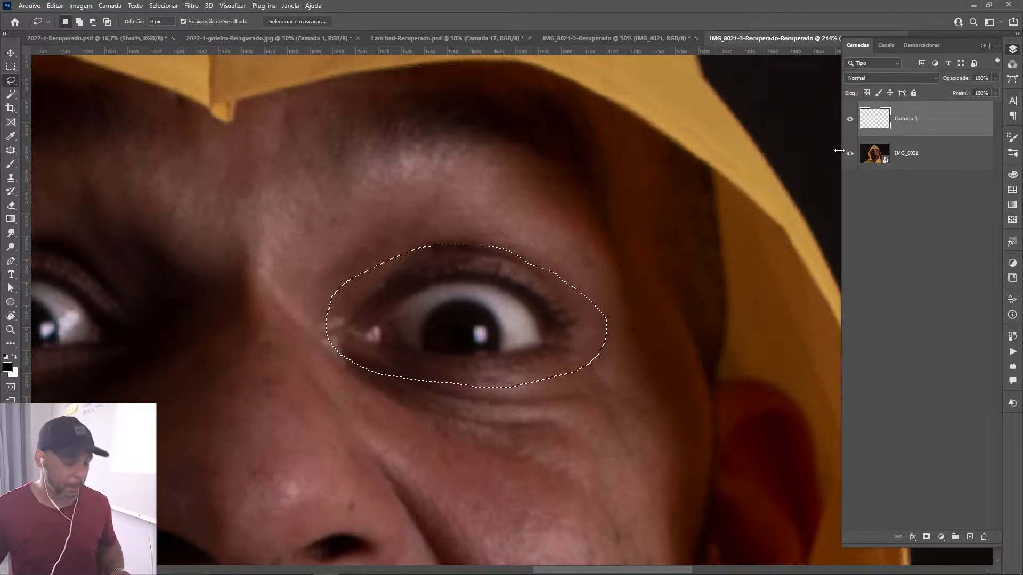
Edit the black-to-white gradient so its starting color is the dark brown 573b33, based on a tone sampled near the eye's inner corner.
key("g")
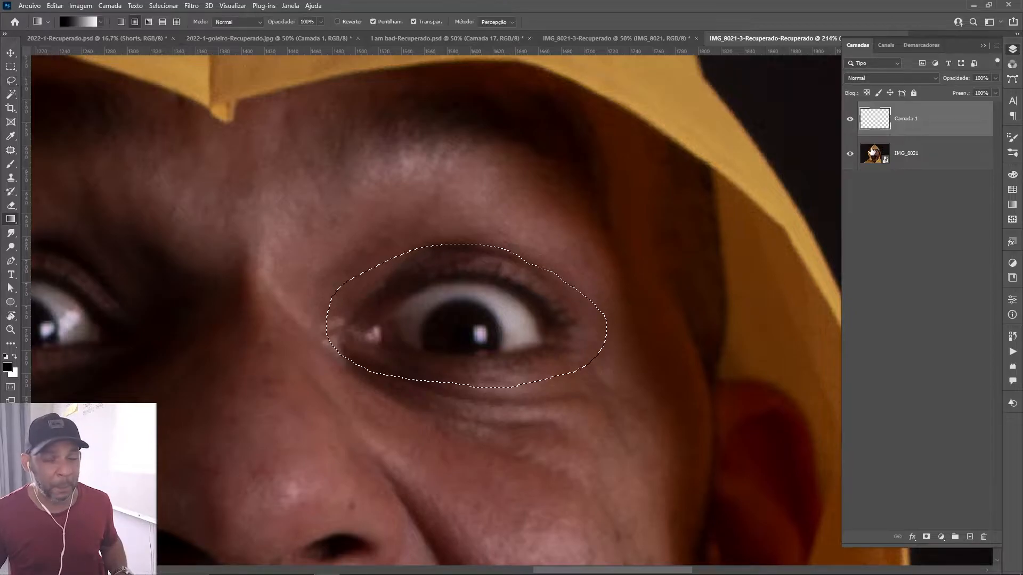
left_click(89, 24)
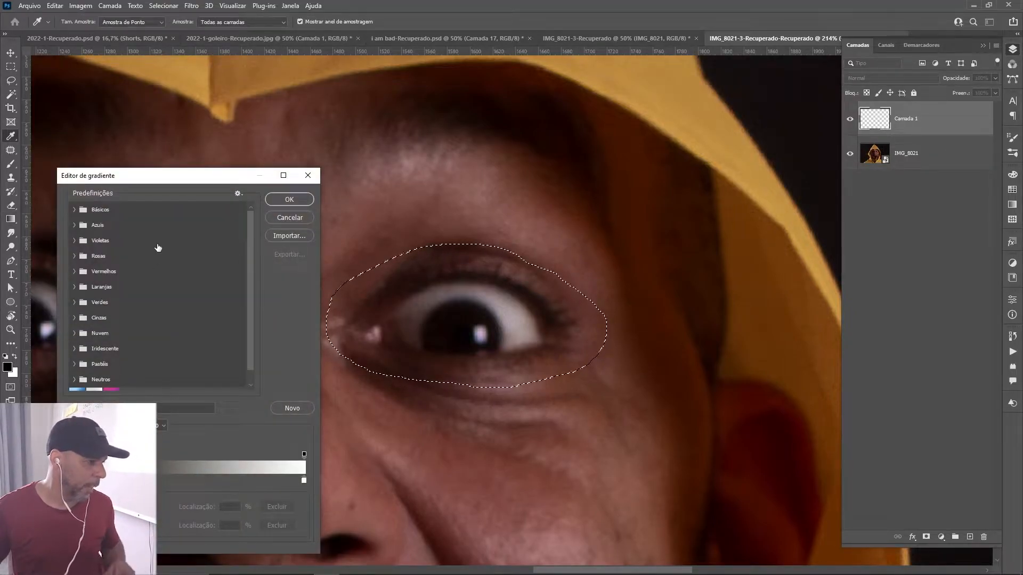
left_click(84, 210)
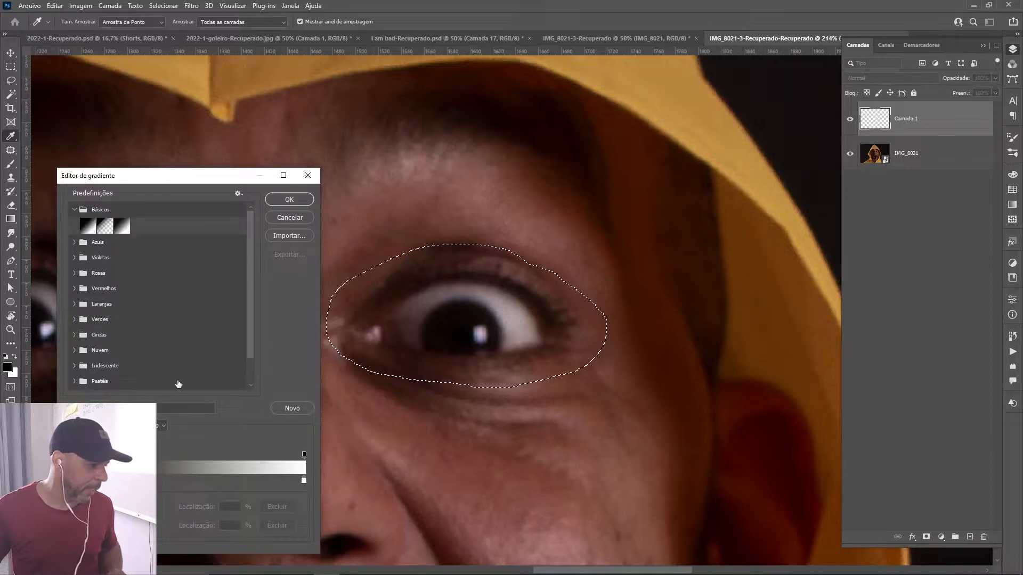
left_click_drag(213, 176, 219, 89)
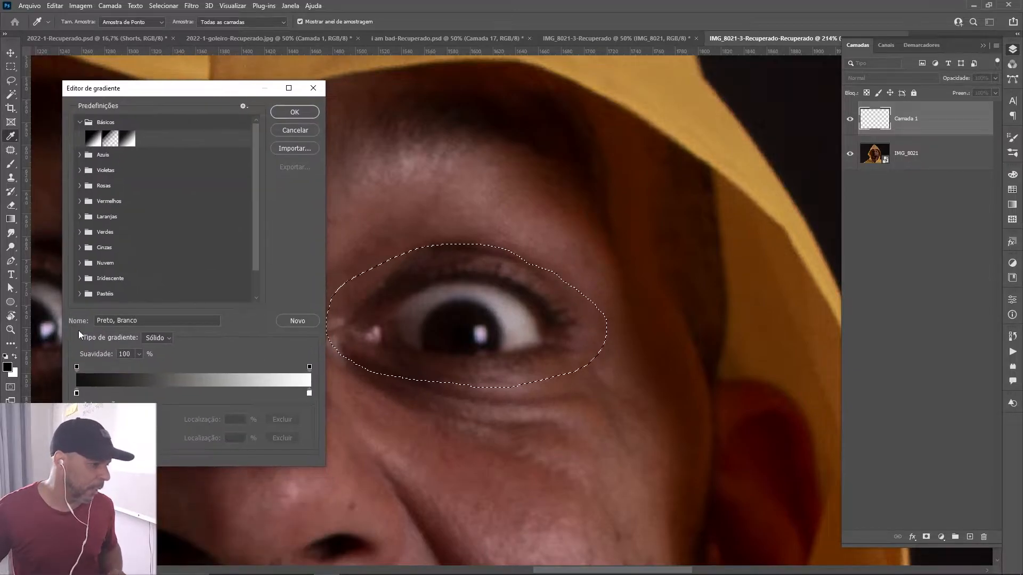
double_click(76, 393)
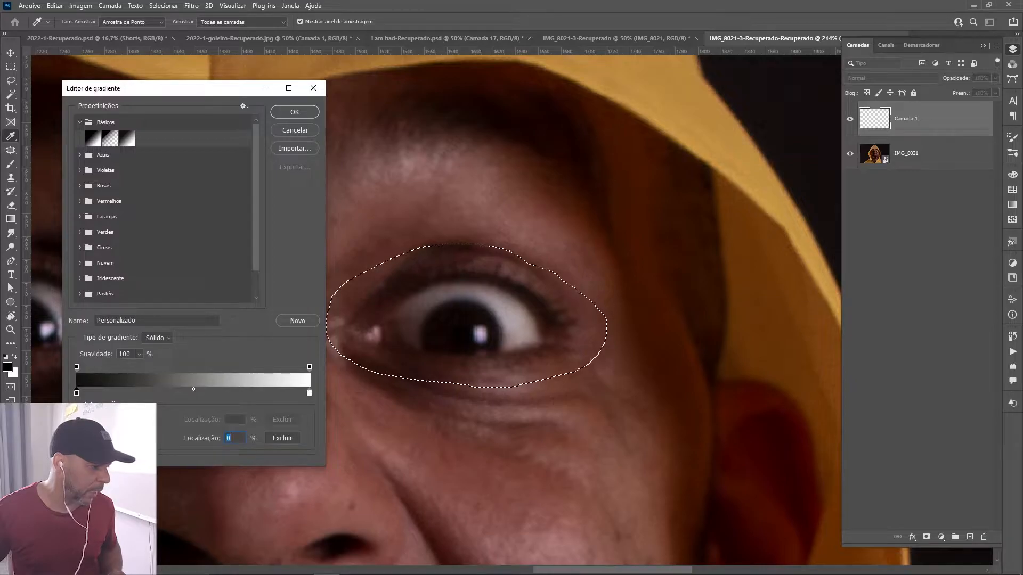
left_click(414, 323)
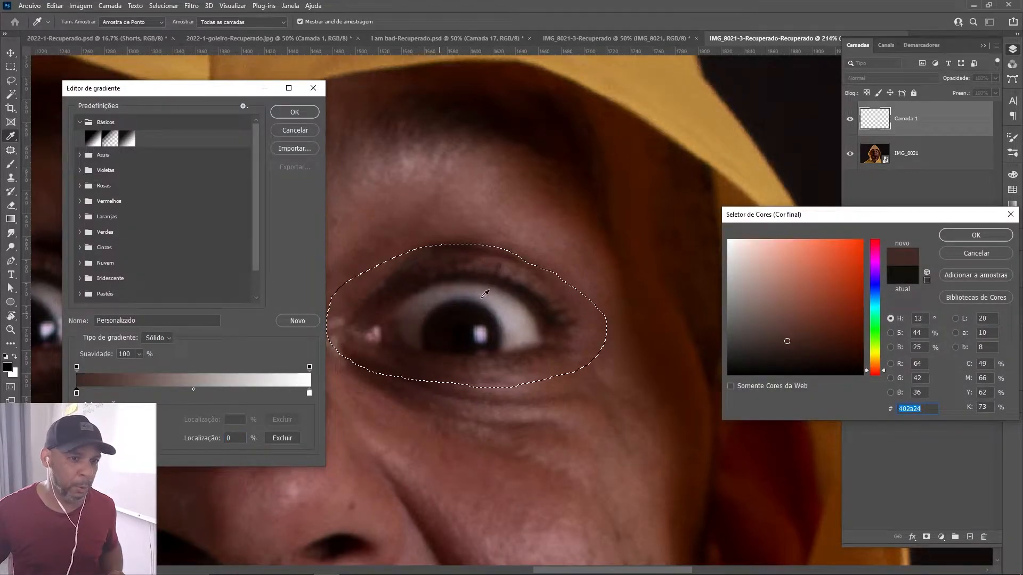
left_click(781, 330)
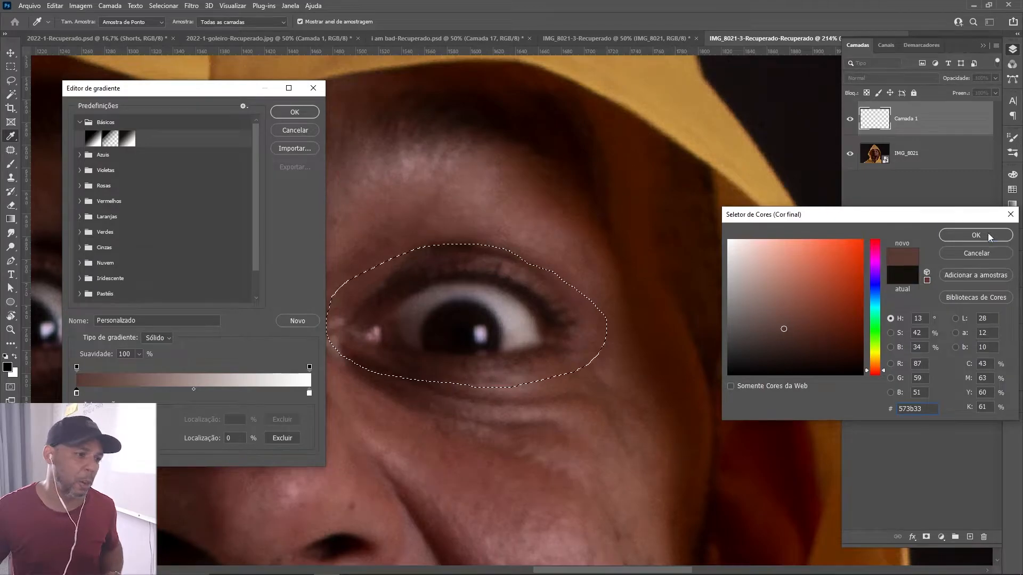
key("Return")
Set the gradient's end color to the light pinkish grey c2b1b8, based on a sample from the white of the eye, and apply the gradient.
left_click(308, 394)
double_click(308, 393)
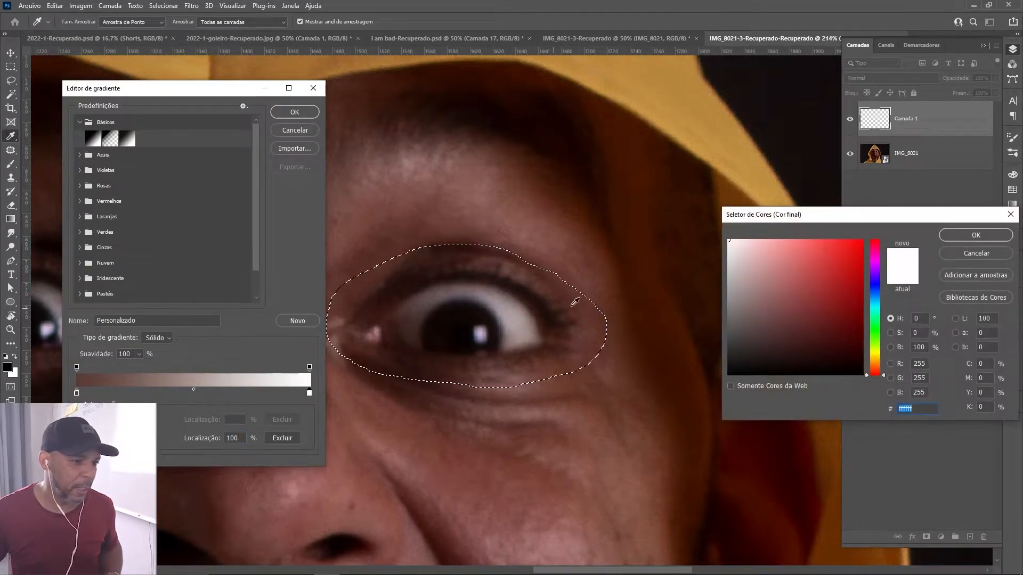
left_click(514, 318)
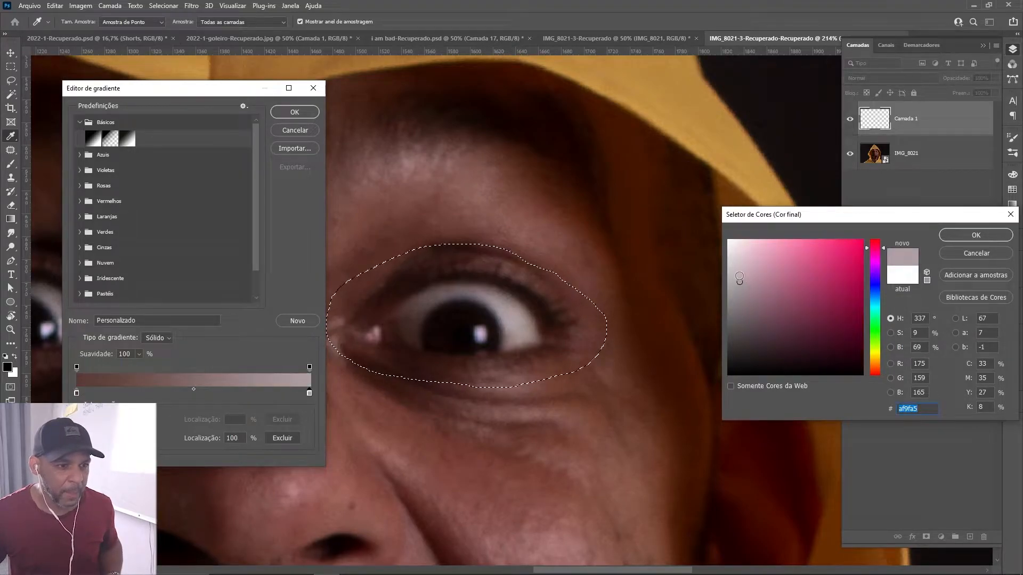
left_click(739, 271)
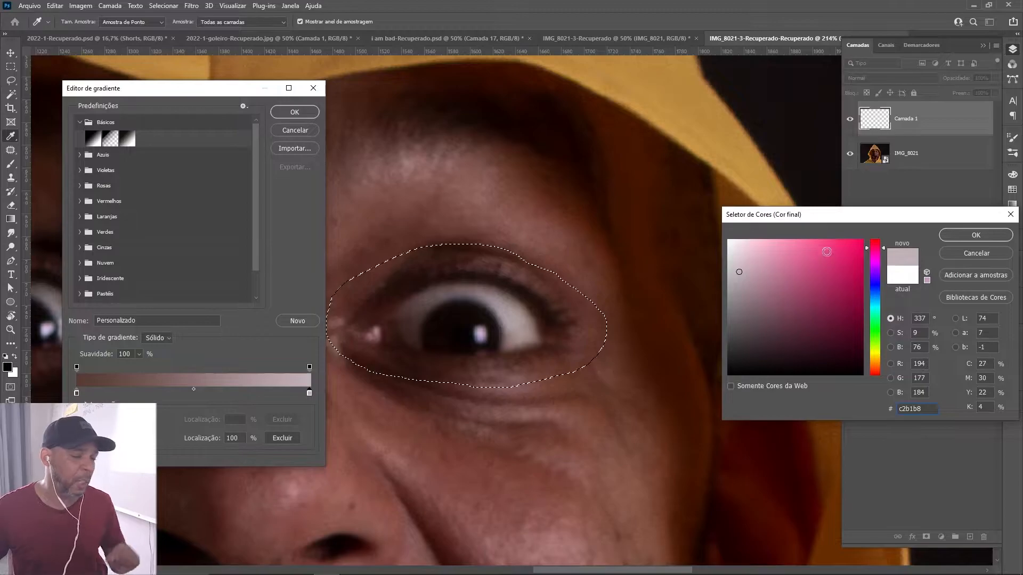
left_click(953, 235)
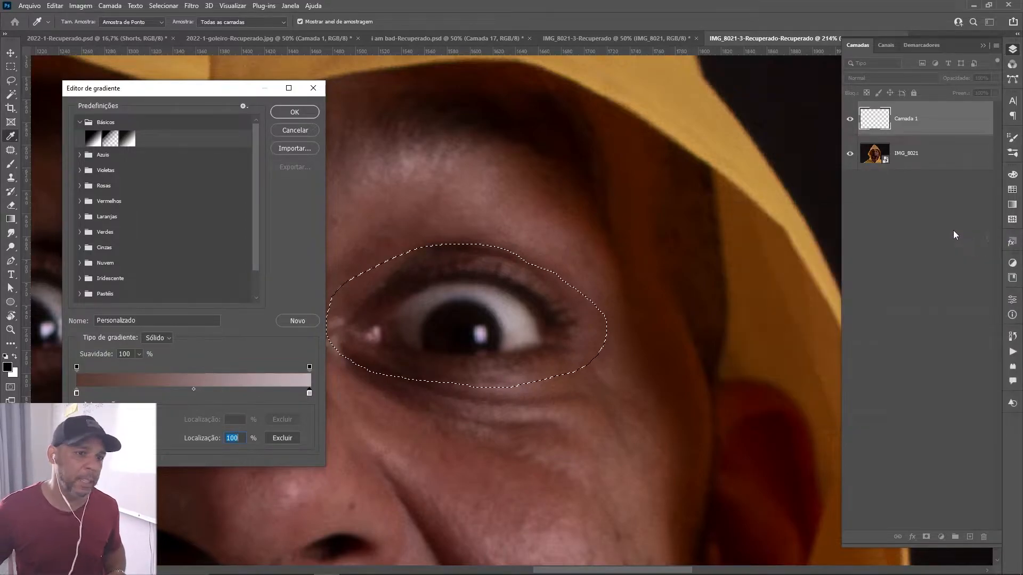
left_click(294, 112)
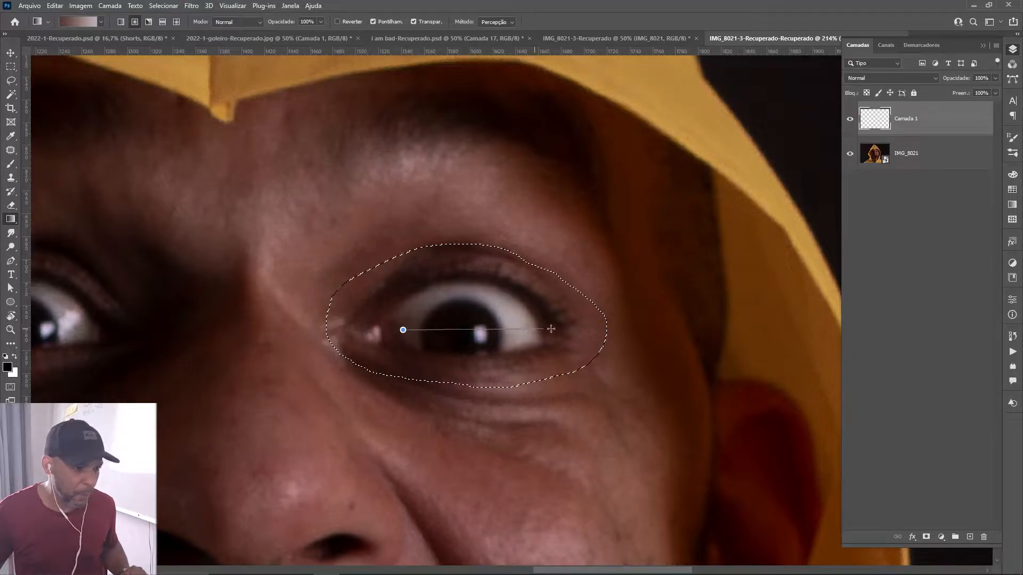
Fill the eye selection with a radial gradient running from the inner corner to the outer edge, deselect, and convert Camada 1 to a smart object.
left_click_drag(567, 329, 561, 341)
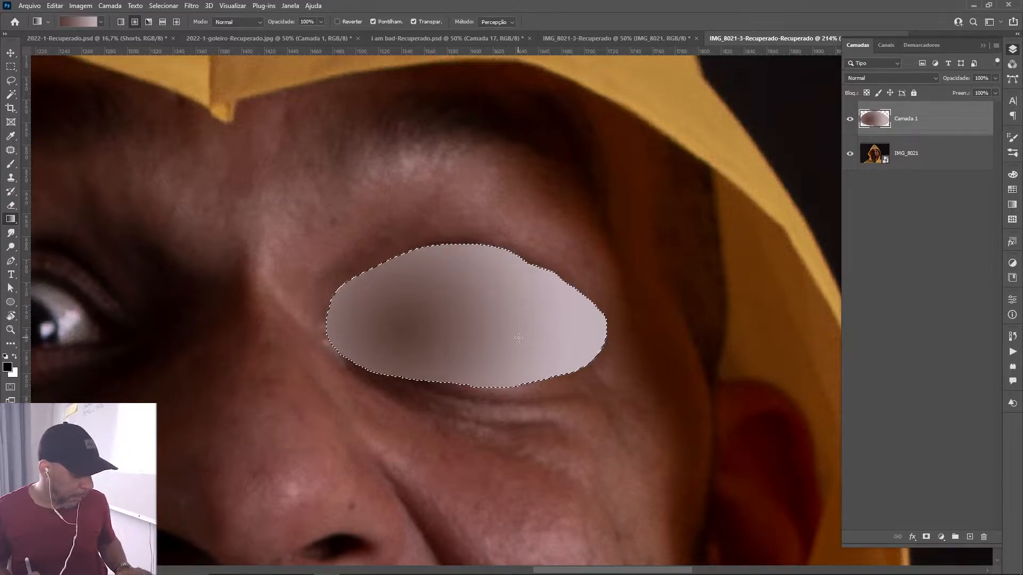
key("ctrl+d")
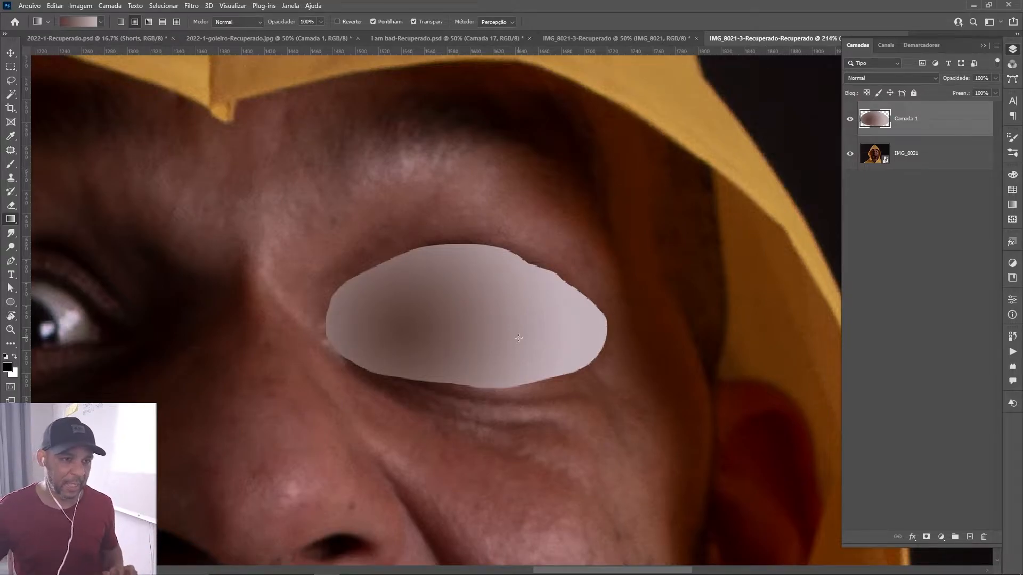
right_click(929, 120)
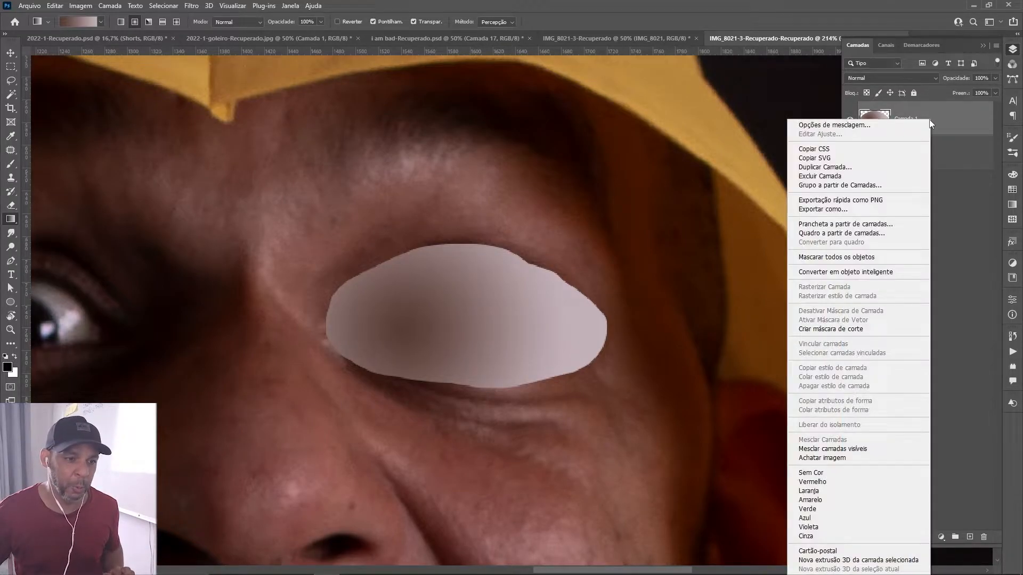
left_click(811, 272)
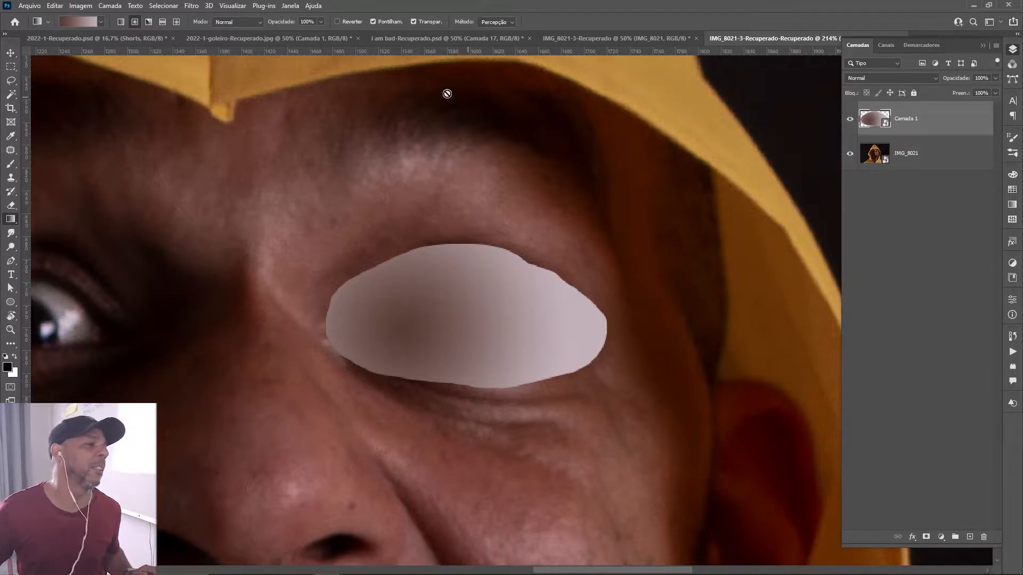
Apply the Add Noise filter to Camada 1 with 6% amount, Gaussian distribution and Monochromatic enabled.
left_click(191, 6)
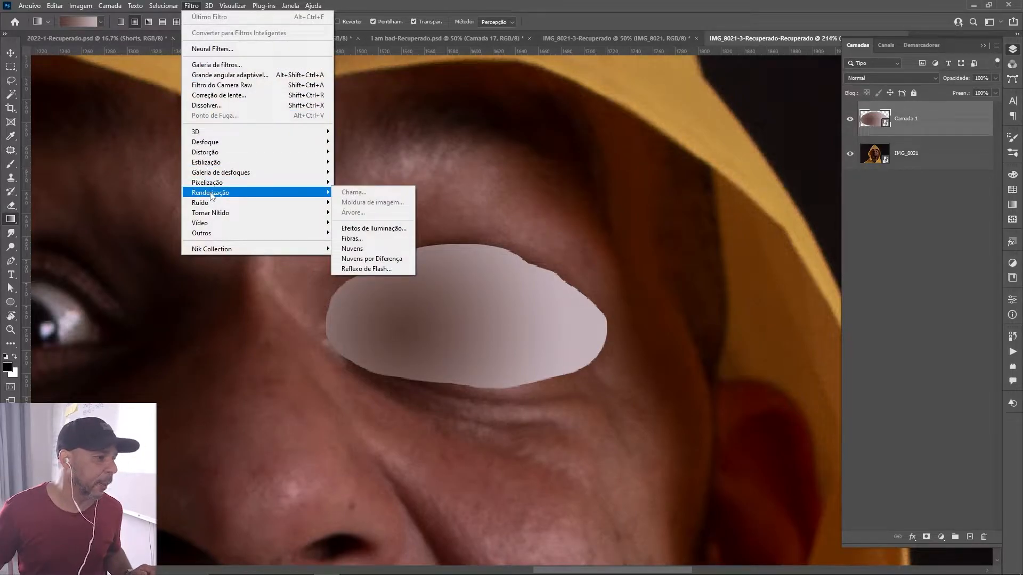
mouse_move(202, 205)
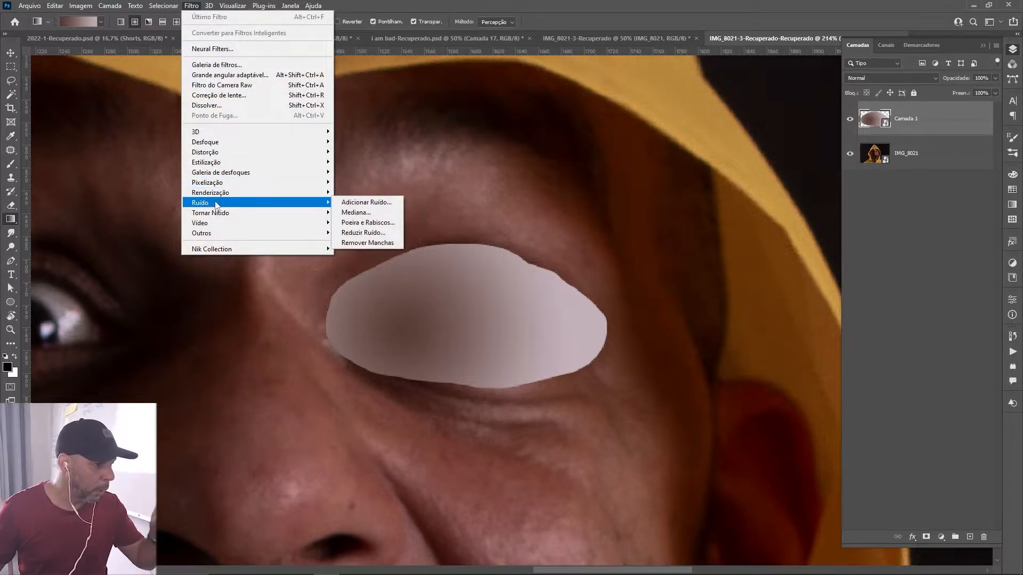
left_click(370, 204)
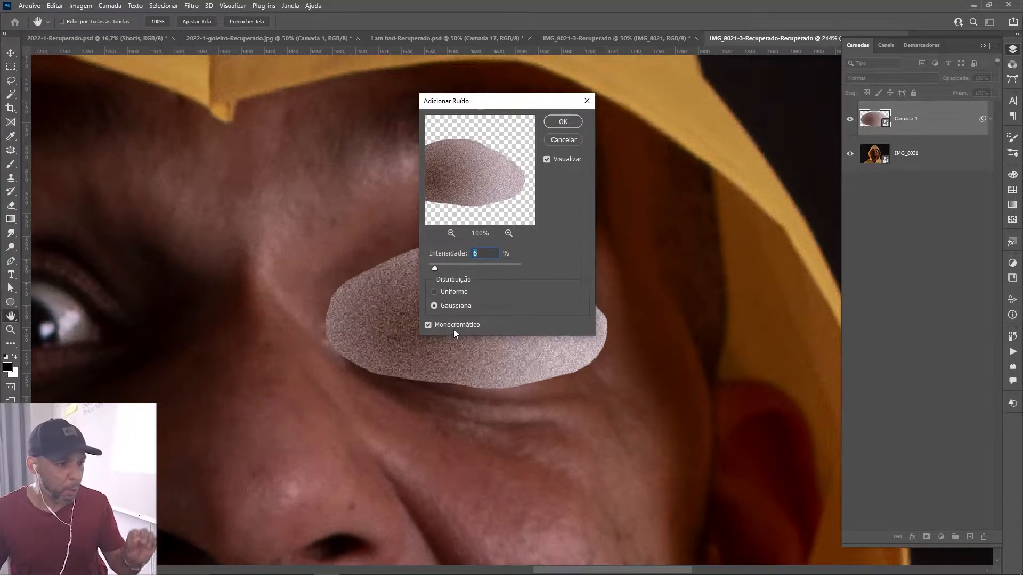
left_click(572, 124)
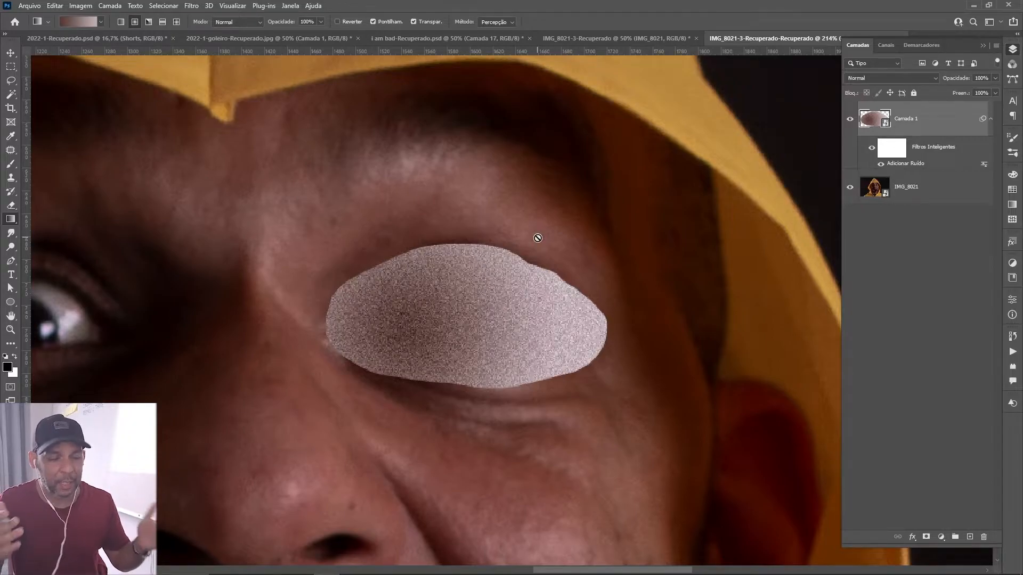
Apply a Gaussian Blur with a 1-pixel radius to Camada 1 as a smart filter.
left_click(191, 6)
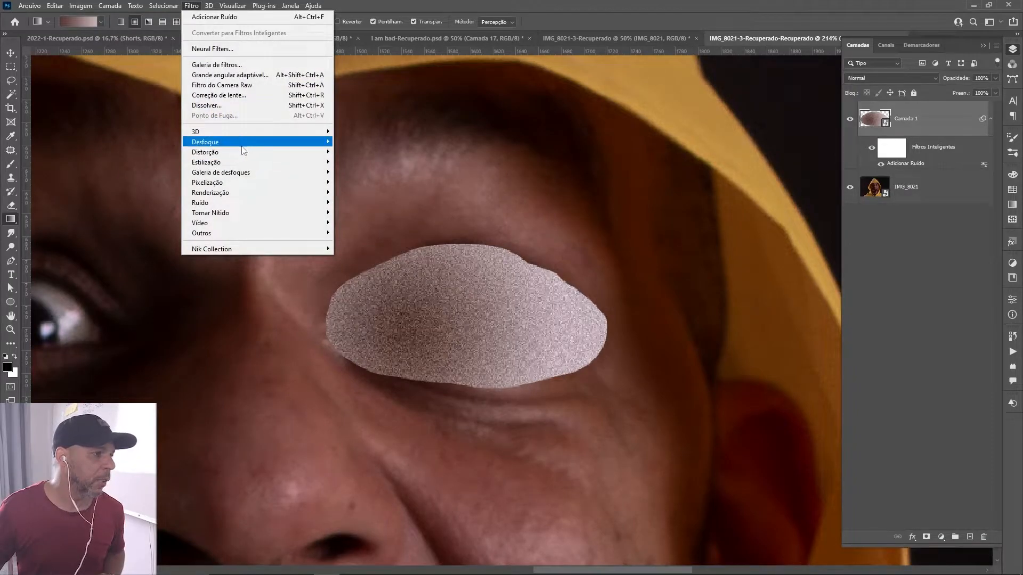
mouse_move(243, 142)
left_click(368, 203)
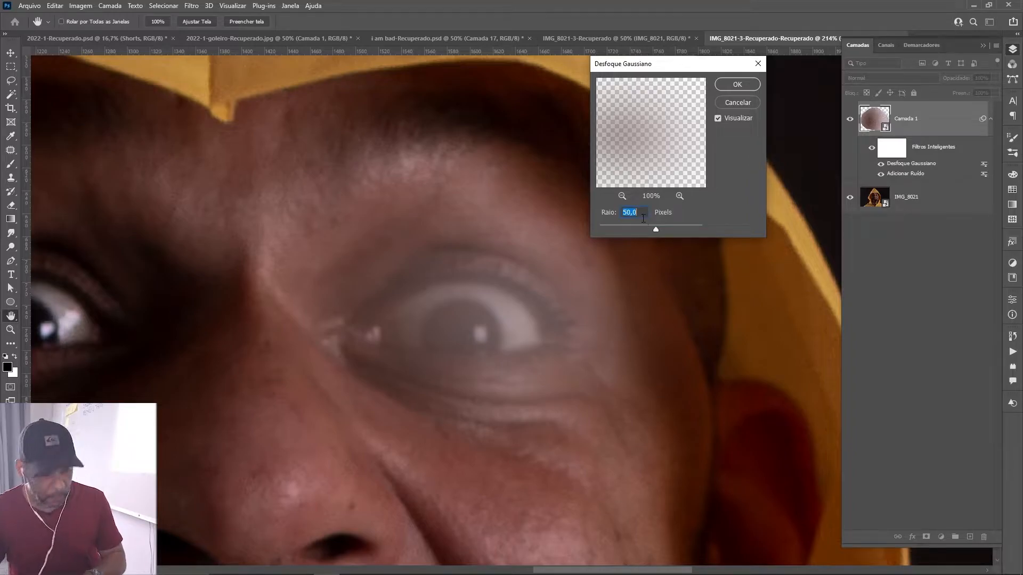
type("1")
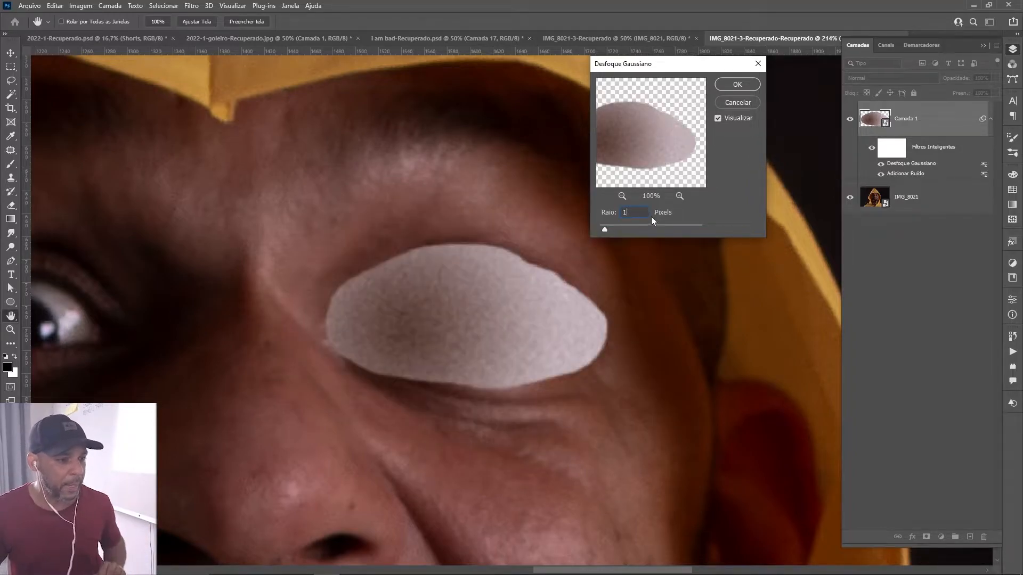
left_click(737, 85)
key("g")
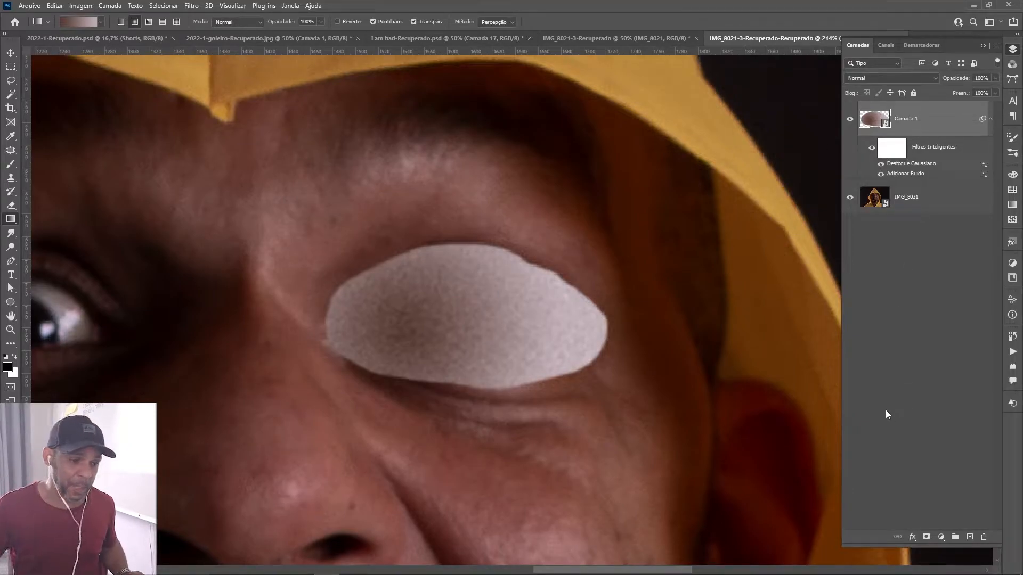
Add a black mask to Camada 1 that hides the whole gradient.
left_click(926, 537, "alt")
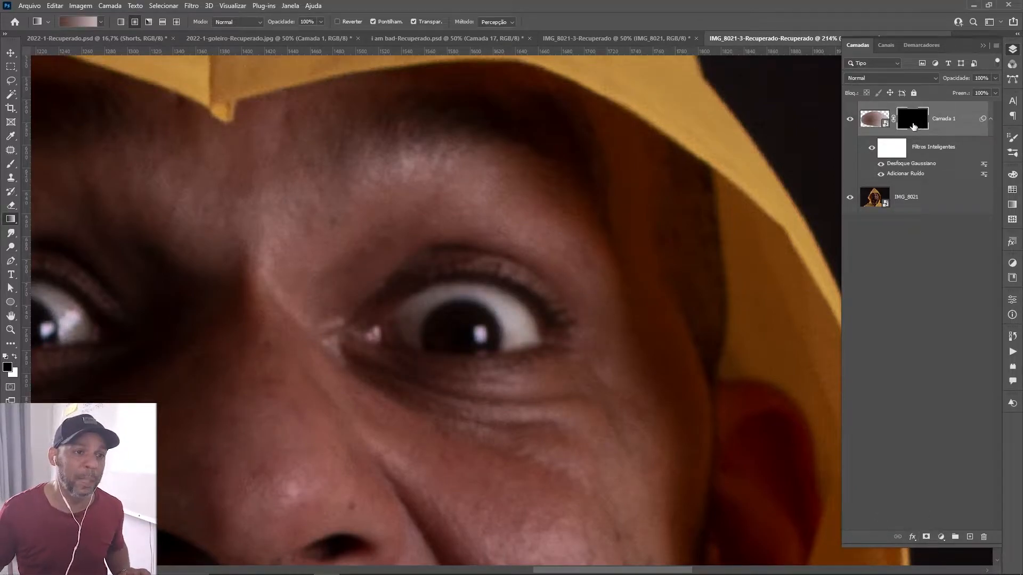
key("z")
left_click_drag(452, 336, 498, 341)
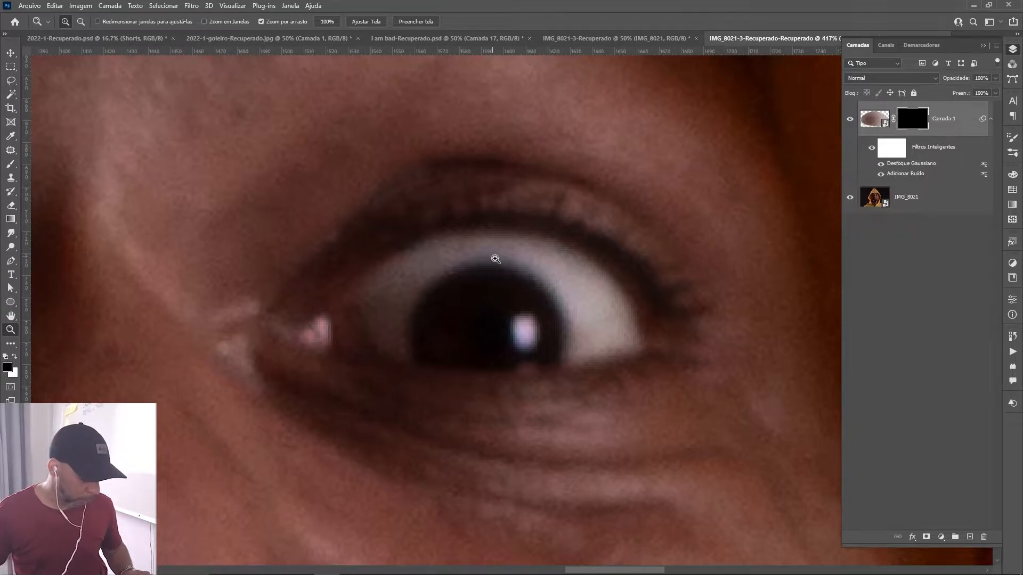
Paint white on Camada 1's mask with a soft round 15 px brush, revealing the gradient over the iris and eye white only.
key("b")
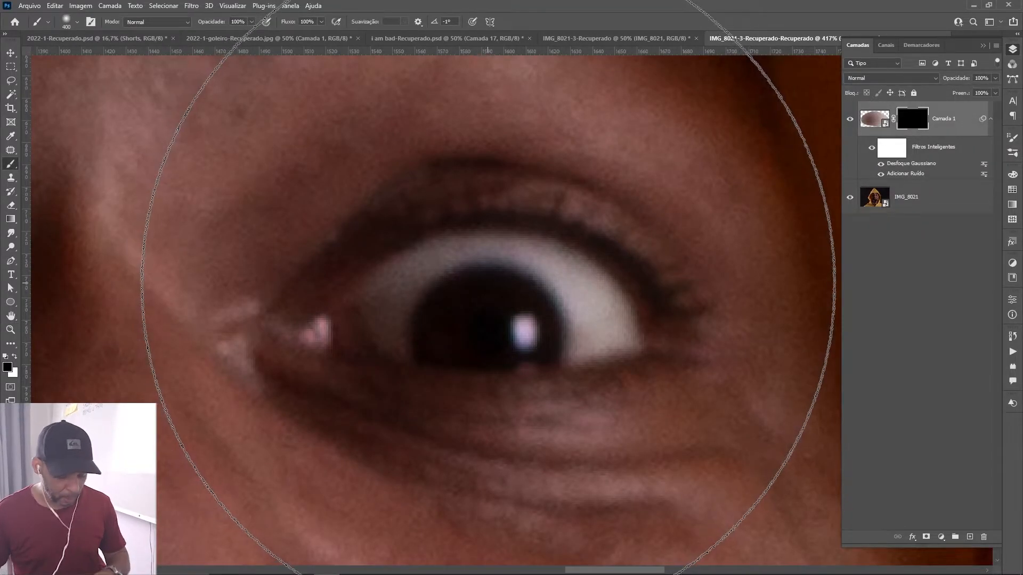
key("bracketleft")
key("bracketleft")
key("bracketleft")
key("bracketleft")
key("bracketleft")
key("bracketleft")
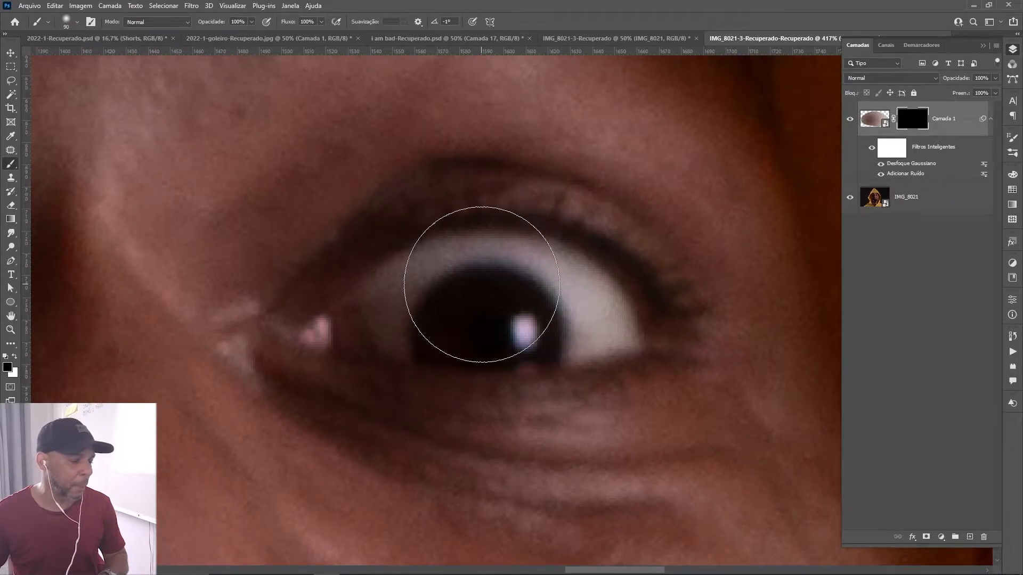
key("bracketleft")
key("bracketleft")
key("bracketleft")
right_click(488, 290)
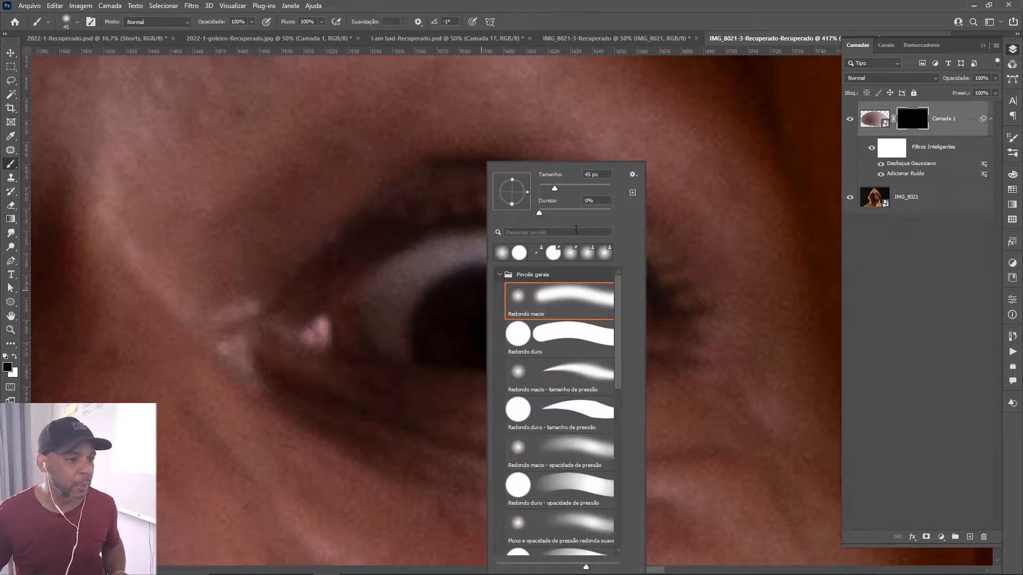
key("Escape")
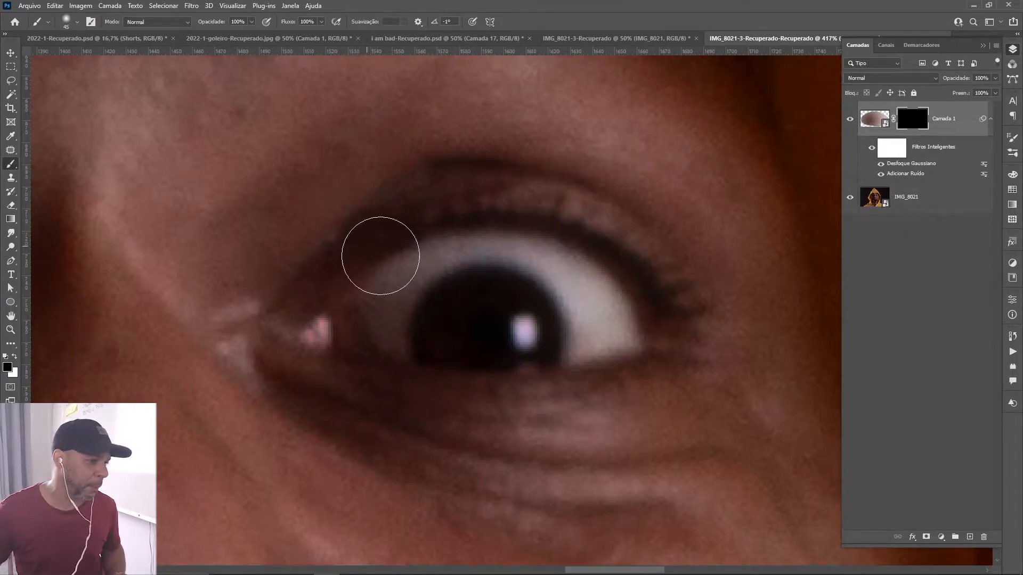
key("bracketleft")
key("bracketleft")
key("bracketleft")
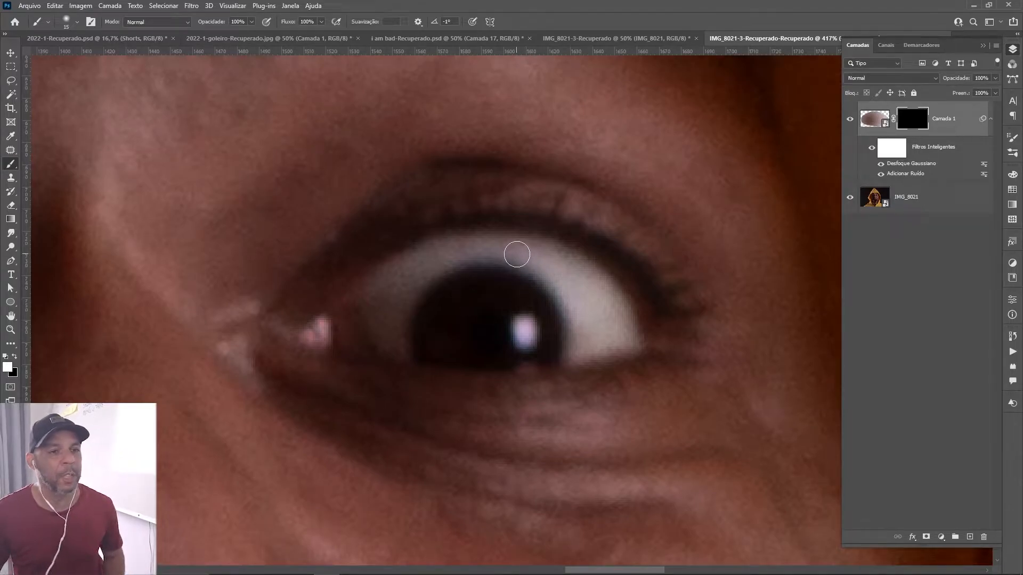
mouse_move(518, 283)
left_mouse_down()
mouse_move(473, 274)
mouse_move(522, 270)
mouse_move(471, 262)
mouse_move(505, 249)
mouse_move(472, 244)
mouse_move(585, 270)
mouse_move(616, 327)
mouse_move(609, 298)
mouse_move(616, 338)
mouse_move(627, 339)
mouse_move(520, 354)
mouse_move(470, 354)
mouse_move(608, 343)
mouse_move(476, 354)
mouse_move(388, 346)
mouse_move(363, 299)
mouse_move(408, 274)
mouse_move(368, 287)
mouse_move(472, 241)
mouse_move(440, 250)
mouse_move(410, 298)
mouse_move(433, 303)
mouse_move(405, 307)
mouse_move(435, 337)
mouse_move(573, 322)
mouse_move(514, 292)
mouse_move(458, 292)
mouse_move(470, 289)
mouse_move(447, 258)
mouse_move(491, 297)
mouse_move(477, 279)
mouse_move(388, 274)
mouse_move(507, 247)
mouse_move(586, 283)
mouse_move(601, 311)
mouse_move(437, 316)
left_mouse_up()
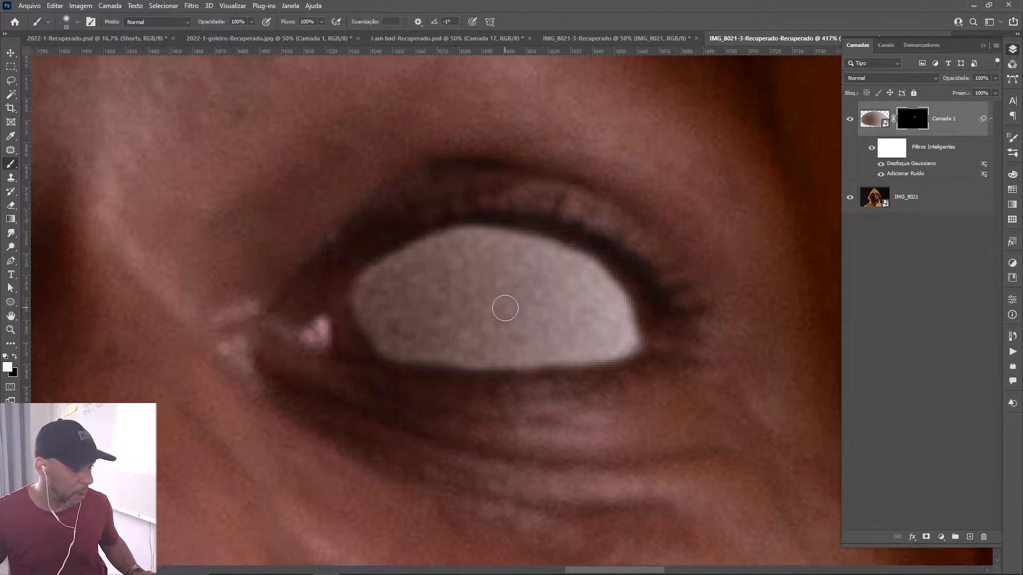
Inspect Camada 1's mask as an overlay and on its own, paint its grey spots white, and return to the image view.
key("backslash")
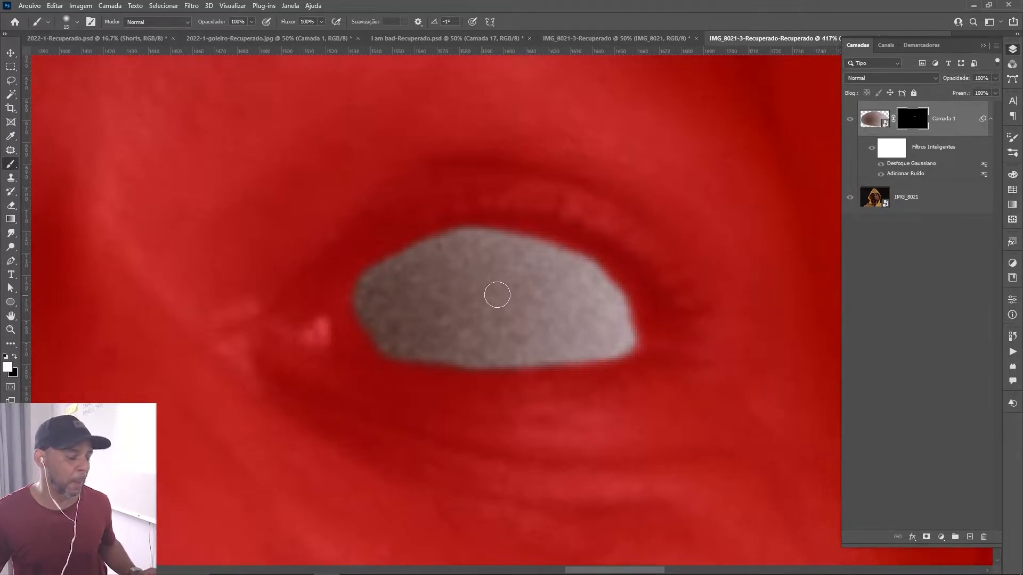
key("backslash")
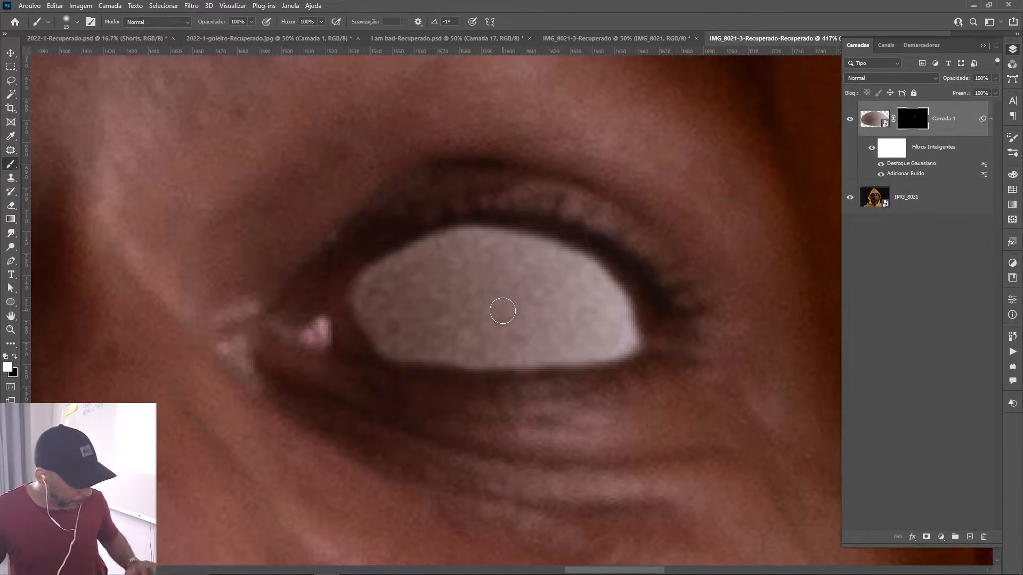
left_click(915, 121, "alt")
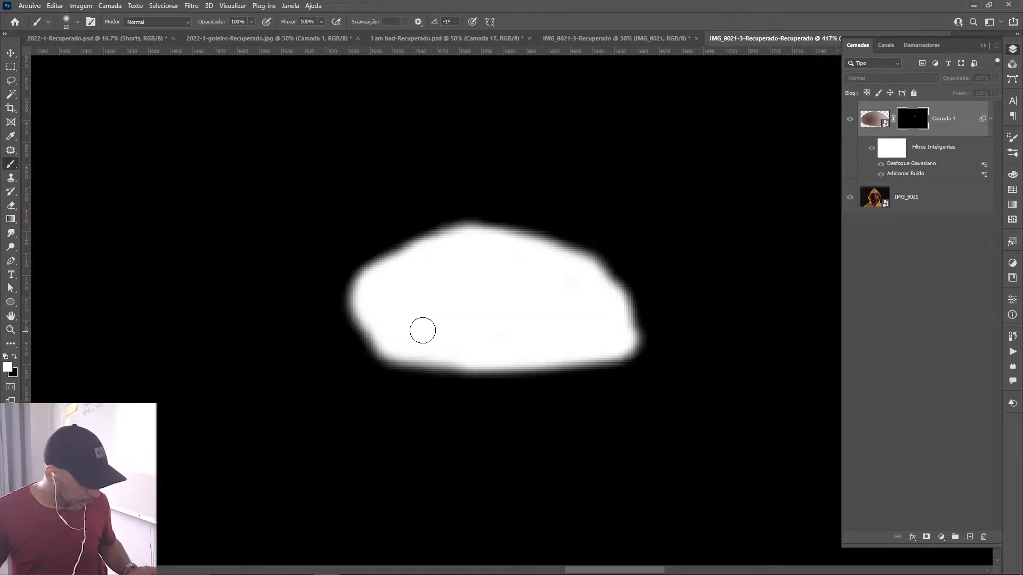
key("z")
left_click_drag(568, 321, 646, 309)
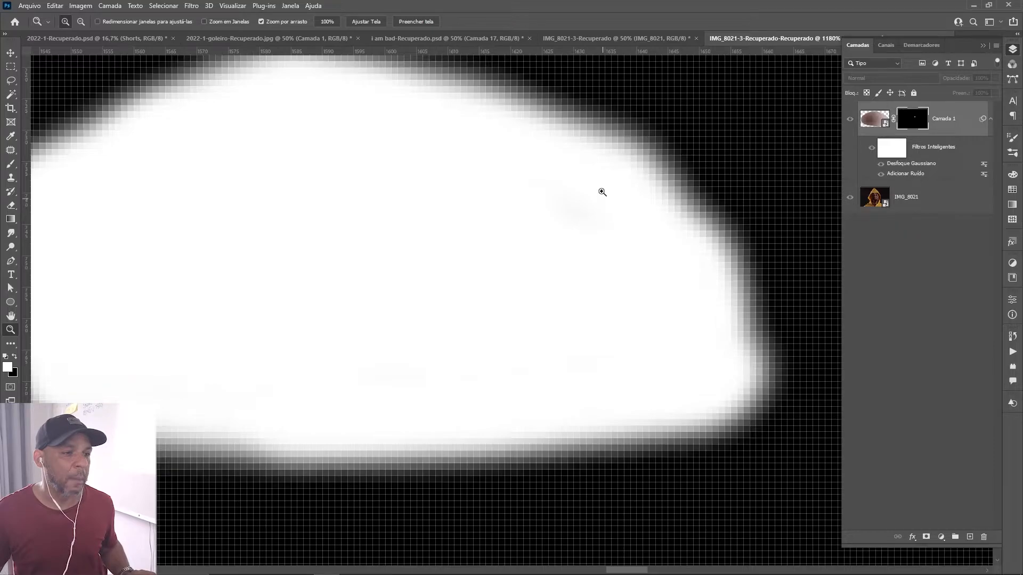
key("b")
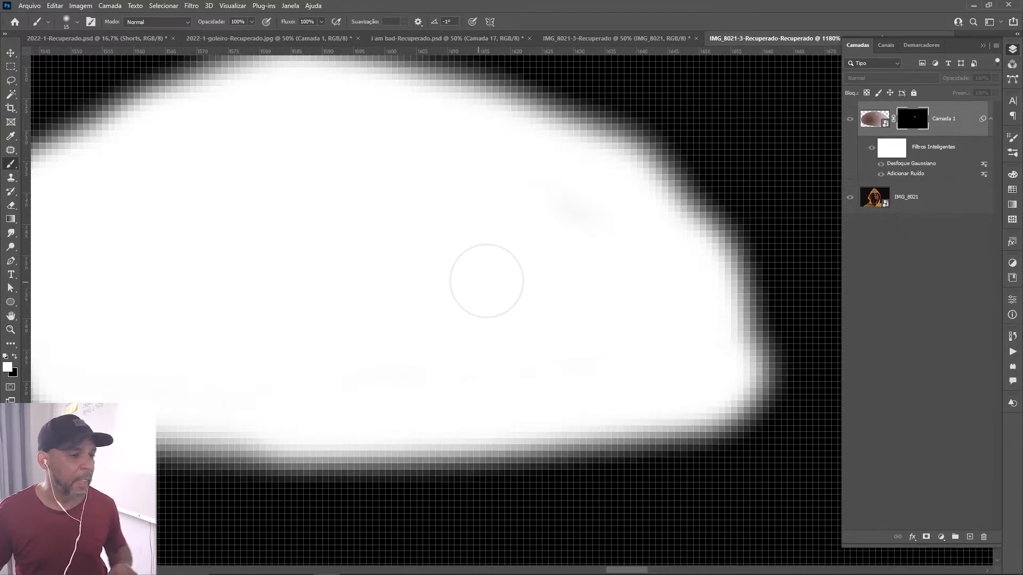
mouse_move(512, 246)
left_mouse_down()
mouse_move(532, 201)
mouse_move(592, 218)
mouse_move(561, 206)
mouse_move(412, 336)
left_mouse_up()
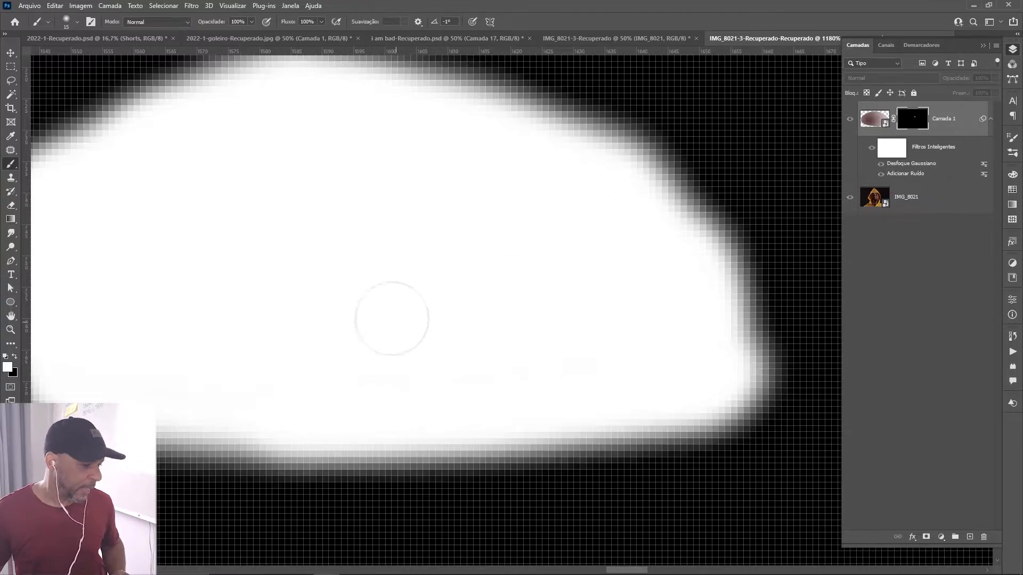
key("ctrl+minus")
key("ctrl+minus")
key("ctrl+minus")
key("ctrl+minus")
key("ctrl+minus")
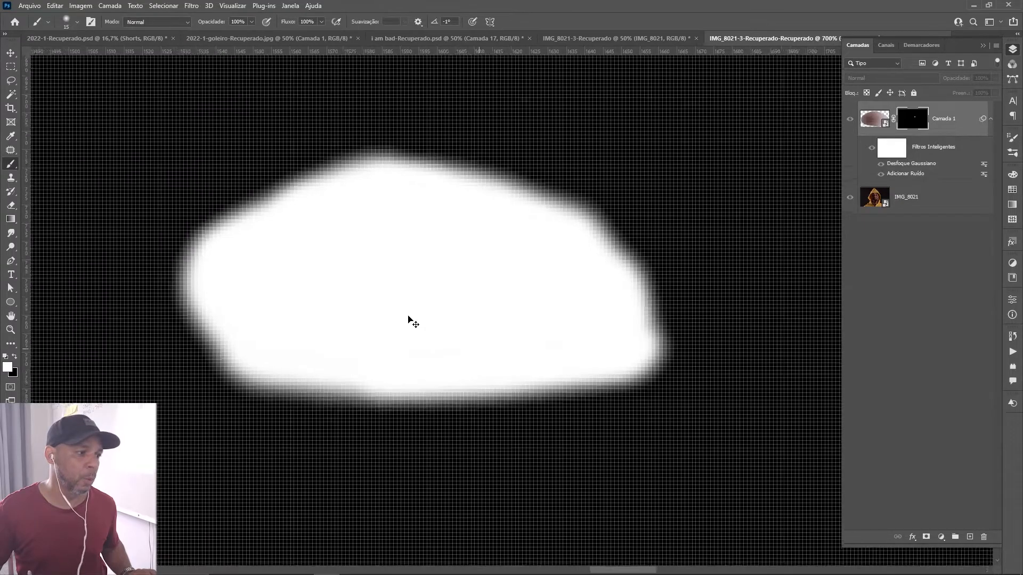
key("ctrl+minus")
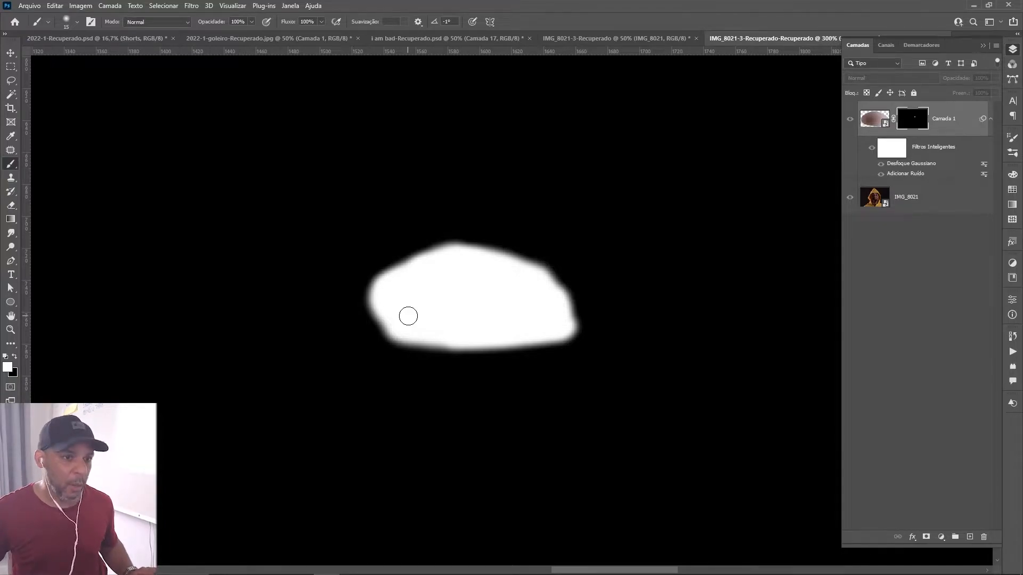
left_click(873, 128)
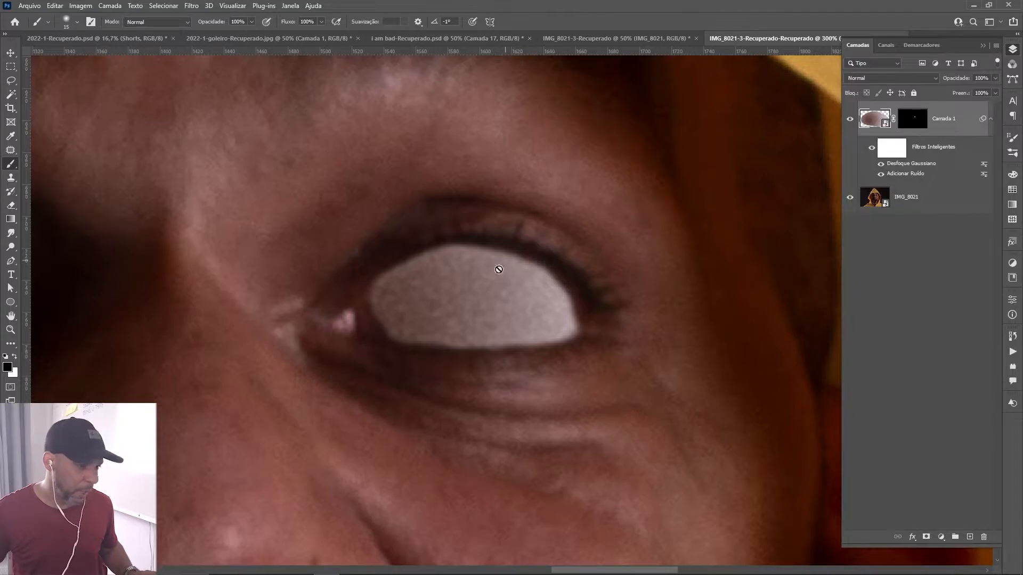
Compare the eye with Camada 1 hidden and shown.
key("z")
mouse_move(491, 334)
left_mouse_down()
mouse_move(519, 334)
mouse_move(491, 337)
mouse_move(548, 303)
mouse_move(491, 333)
left_mouse_up()
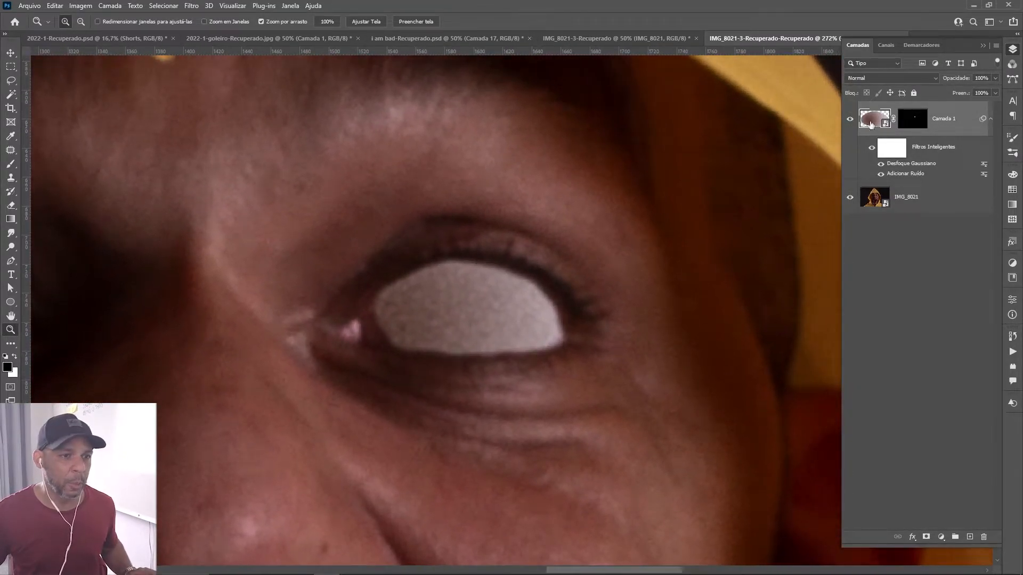
left_click(849, 120)
left_click(849, 120)
left_click(849, 120)
left_click(850, 120)
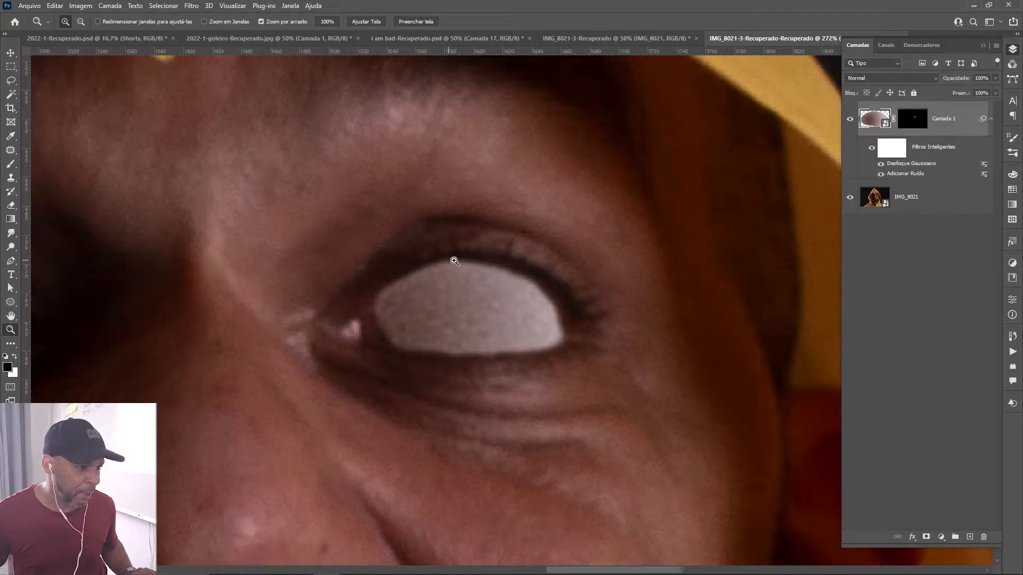
Soften the lower edge of the white eye by painting black on Camada 1's mask with a 50 px brush, and compare before and after.
key("b")
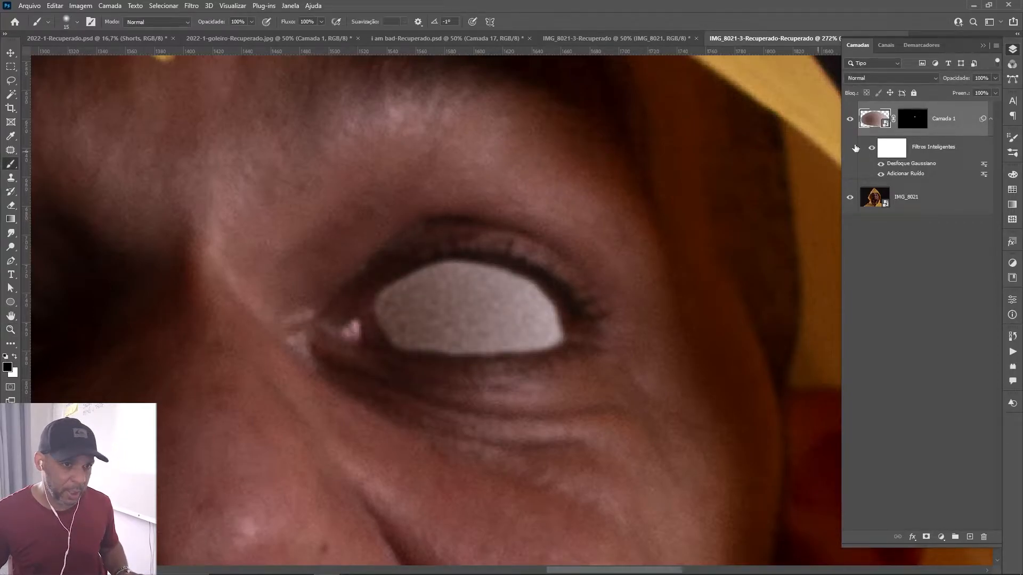
left_click(912, 120)
key("bracketright")
key("bracketright")
key("bracketright")
key("bracketright")
key("bracketright")
key("bracketright")
key("bracketright")
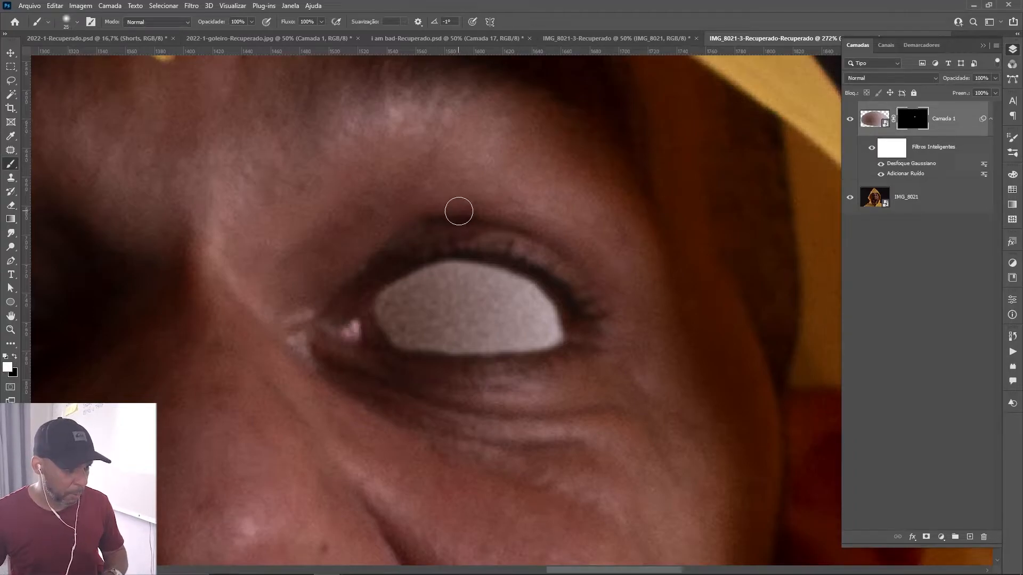
key("x")
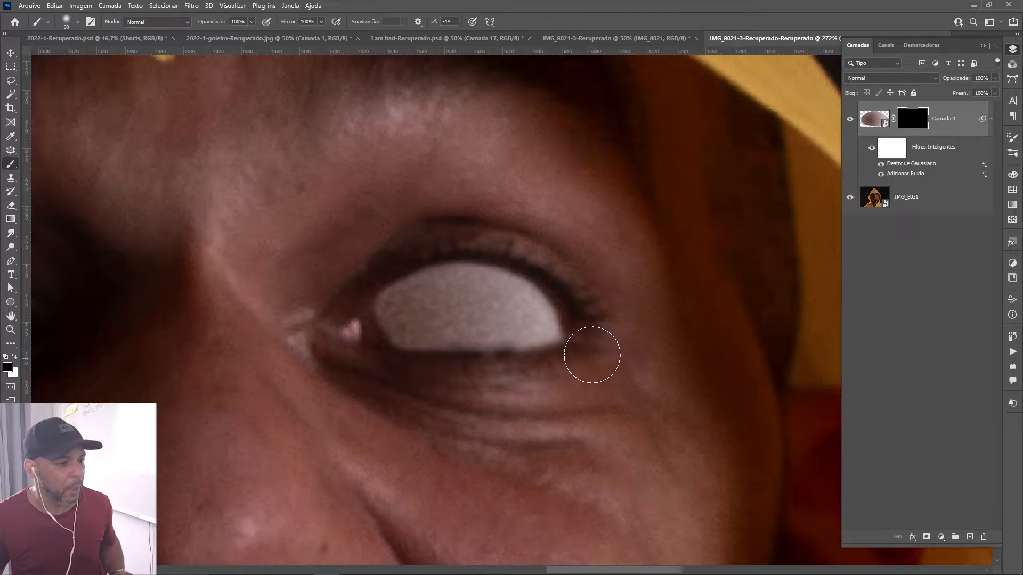
left_click(850, 119)
left_click(849, 119)
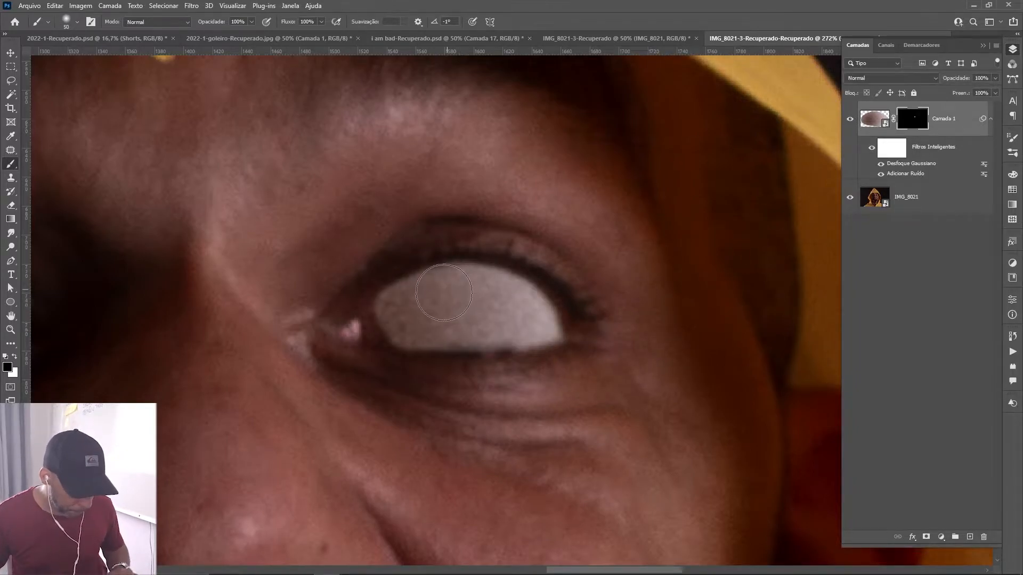
Paint white on Camada 1's mask with a 25 px brush to refine the lower edge of the white eye.
key("bracketleft")
key("bracketleft")
key("bracketleft")
key("bracketleft")
key("bracketleft")
key("x")
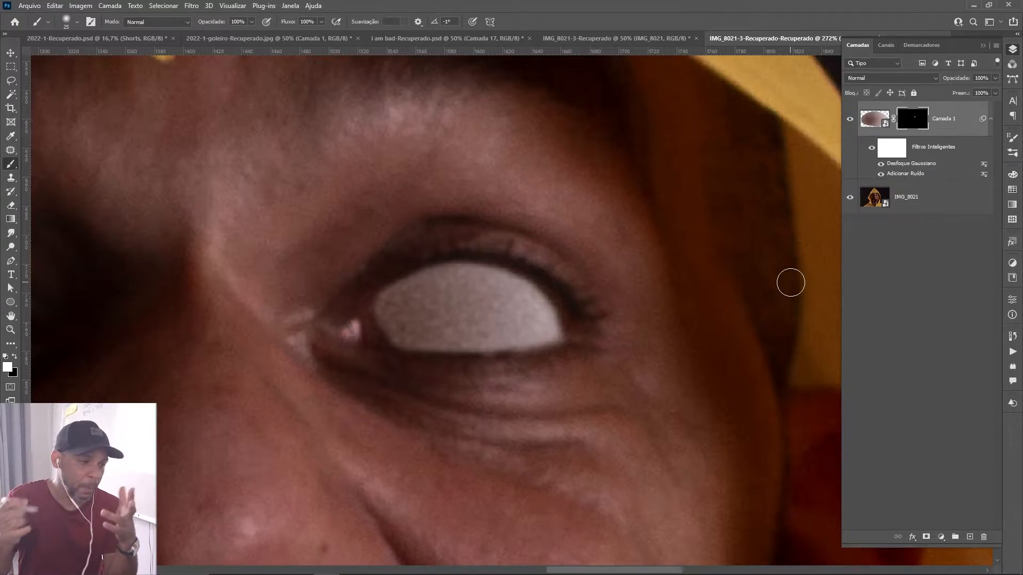
Add a Levels adjustment above Camada 1 with the midtones at 1.86 and clip it to that layer.
left_click(894, 154)
key("x")
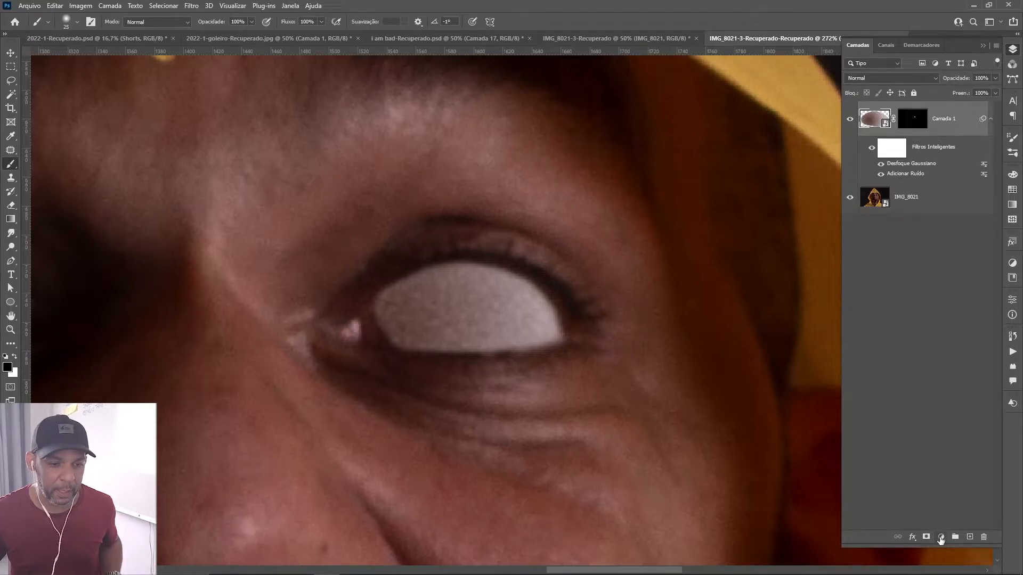
left_click(940, 538)
left_click(963, 393)
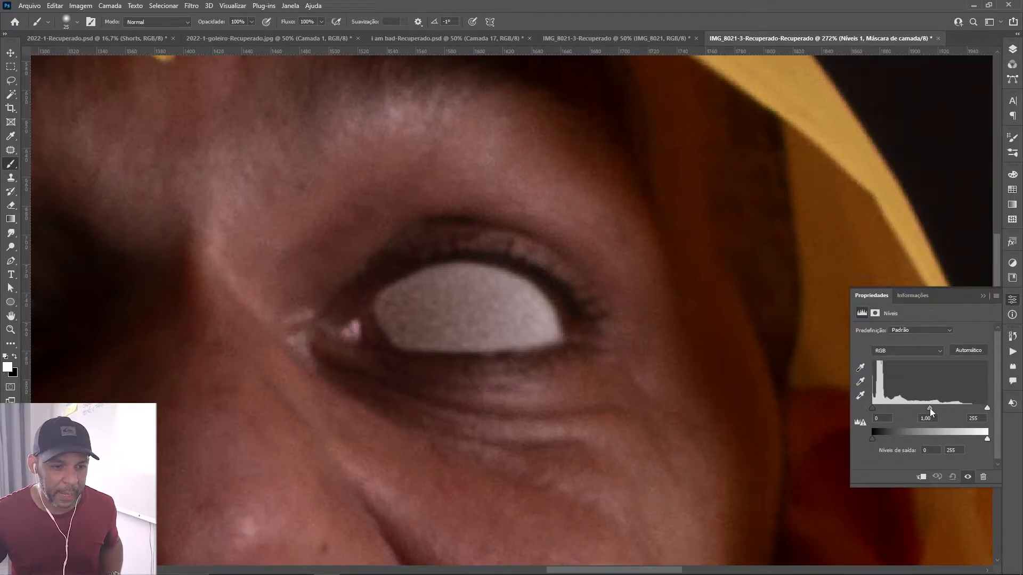
left_click_drag(929, 408, 904, 408)
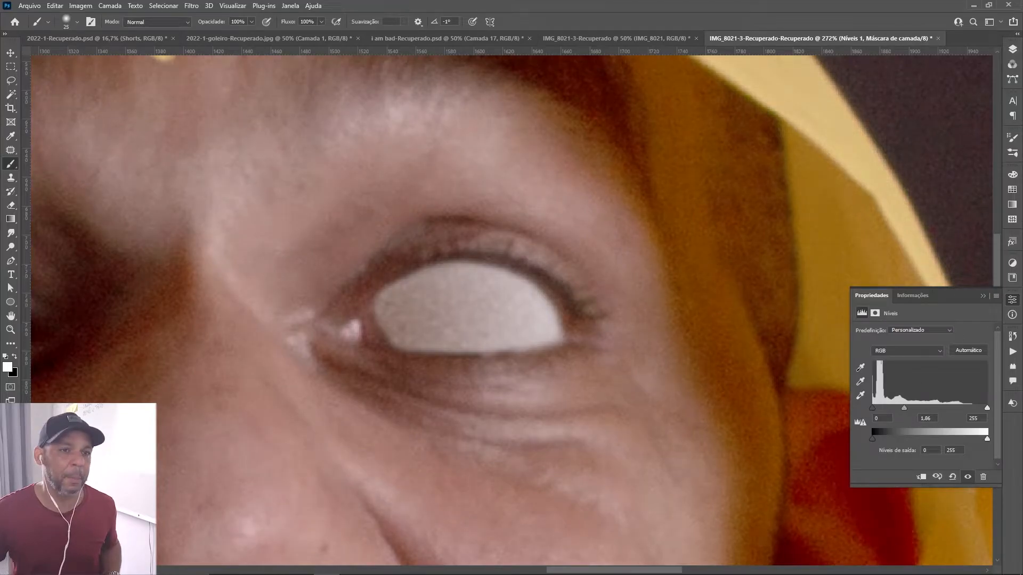
left_click(920, 478)
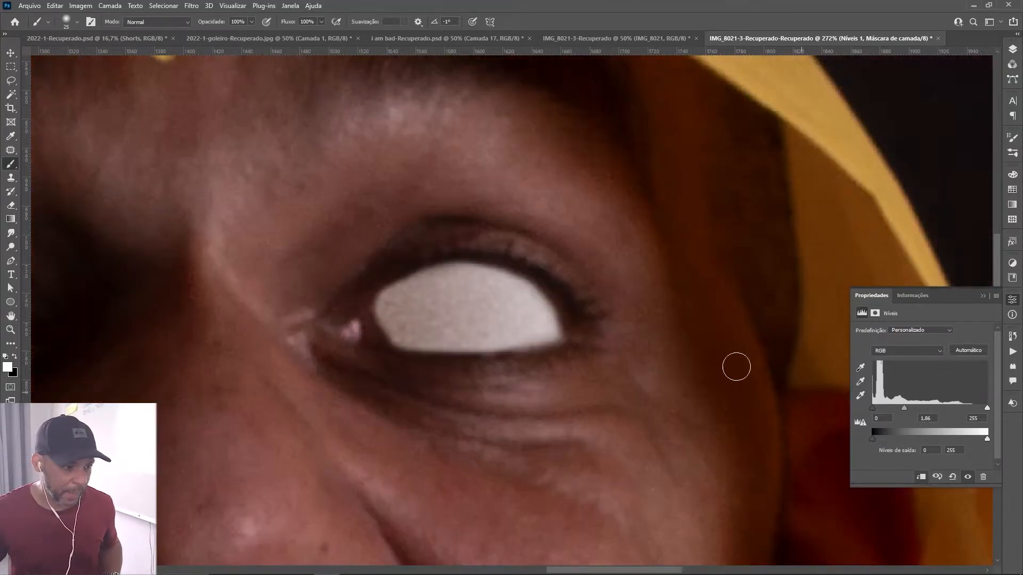
left_click(1011, 51)
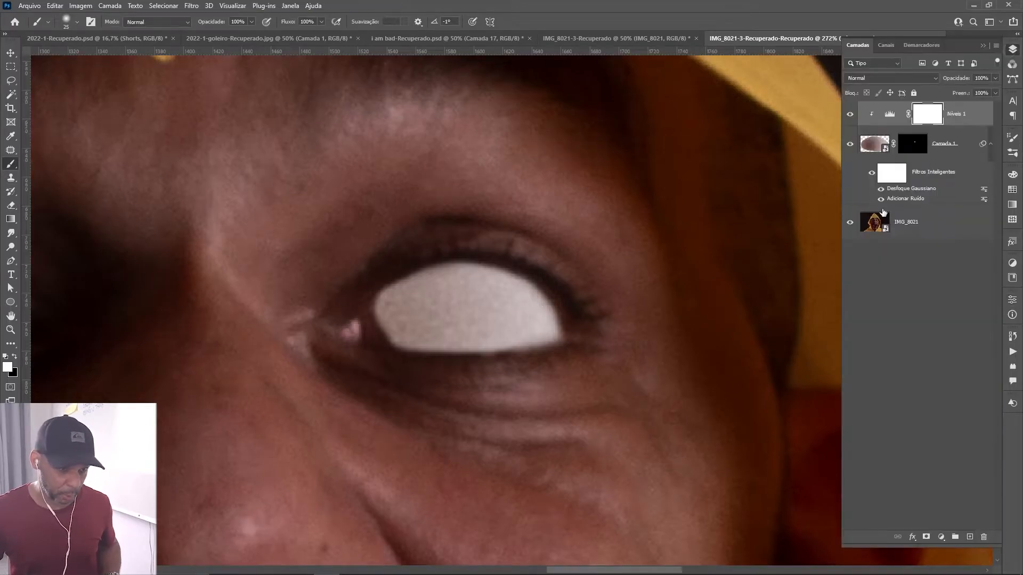
Preview the eye without and with the Levels adjustment, and invert its mask to black.
left_click(850, 114)
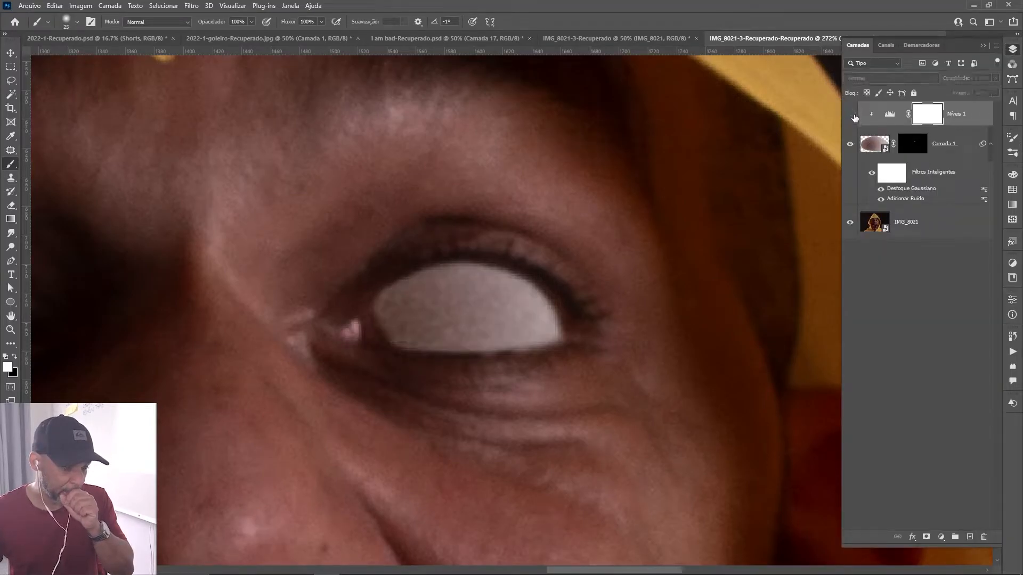
left_click(853, 115)
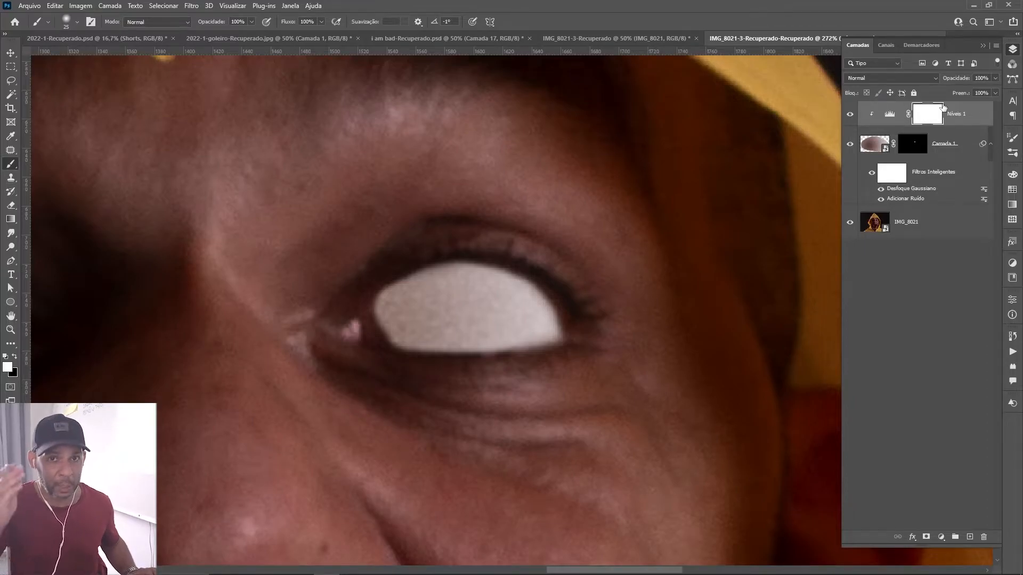
key("ctrl+i")
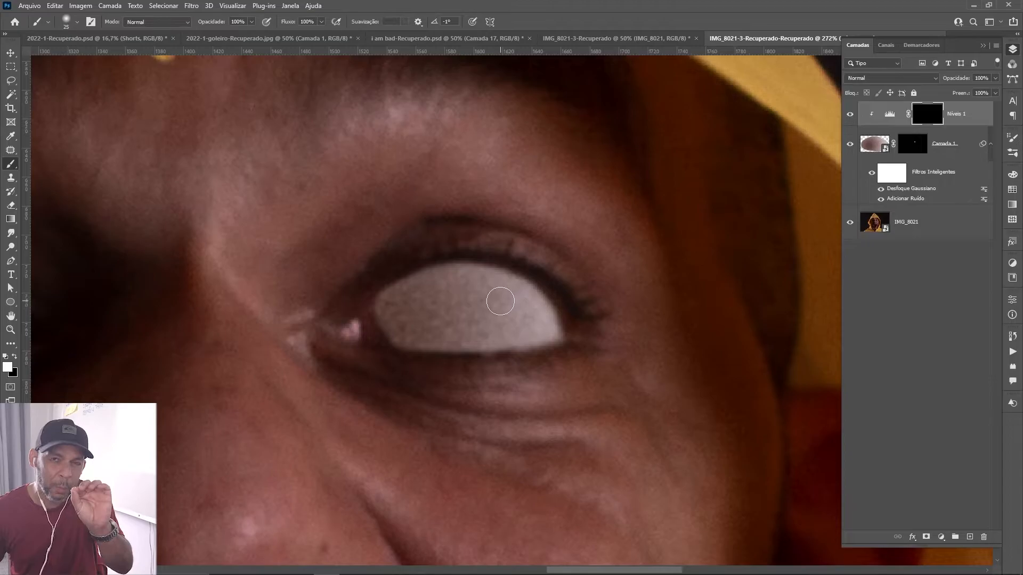
Compare the eye without and with Camada 1, and set the brush opacity to 10%.
left_click(849, 145)
left_click(850, 145)
left_click(849, 146)
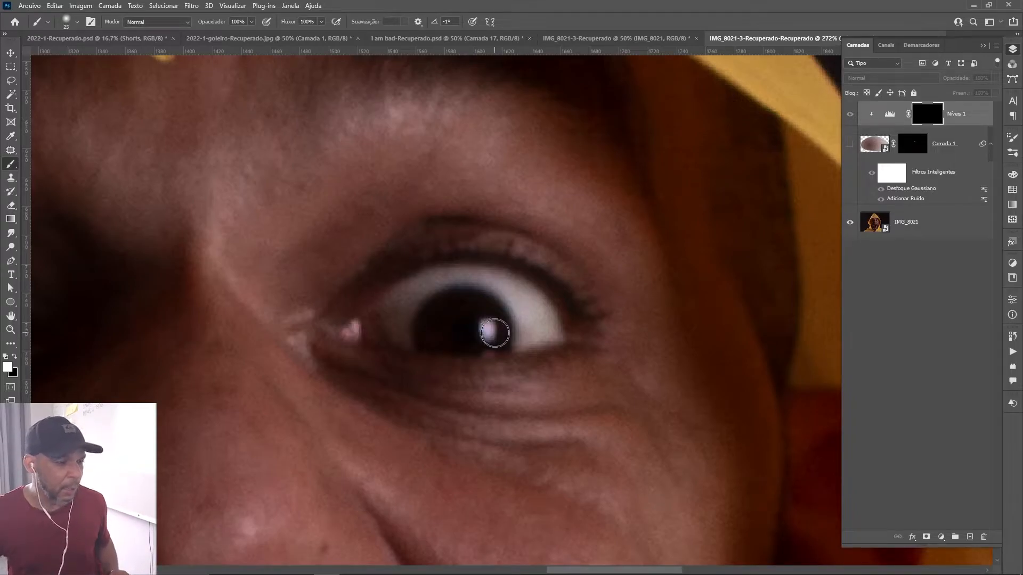
left_click(849, 144)
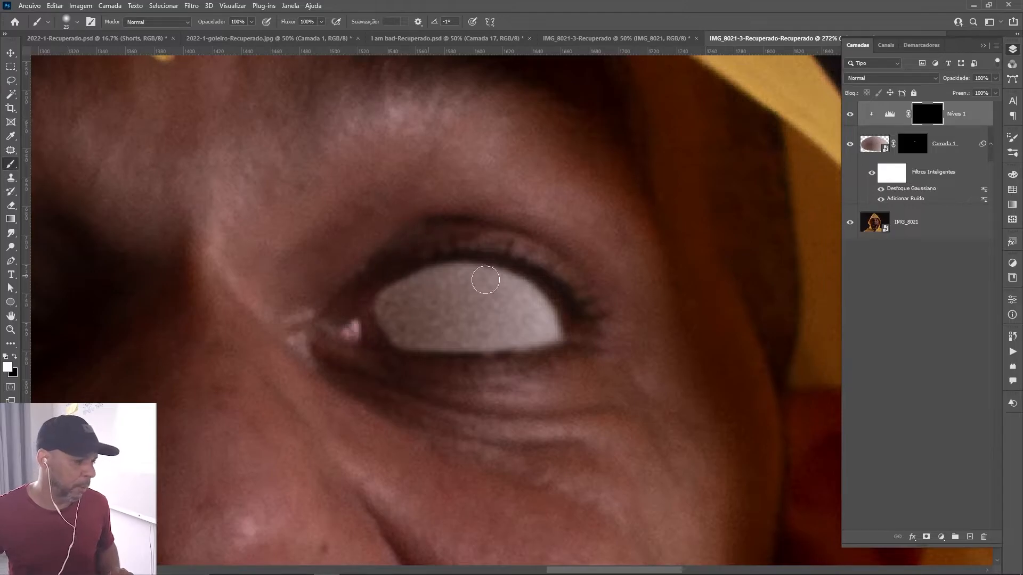
key("1")
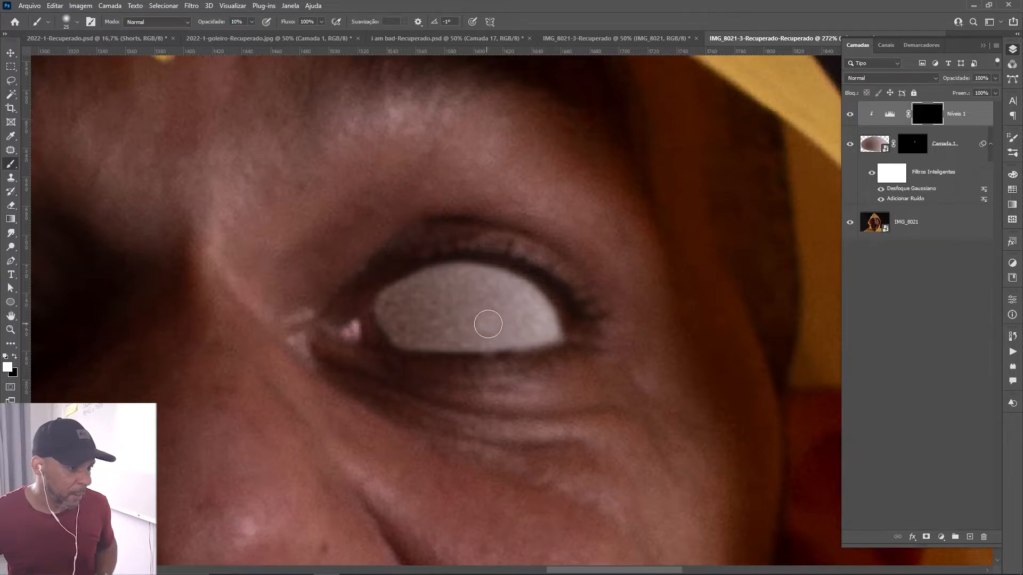
Try brightening the outer part of the white eye by painting white on the Níveis 1 mask with brushes from 10 to 30 px.
mouse_move(488, 323)
left_mouse_down()
mouse_move(508, 332)
mouse_move(488, 324)
mouse_move(511, 298)
mouse_move(497, 313)
mouse_move(496, 322)
left_mouse_up()
key("bracketleft")
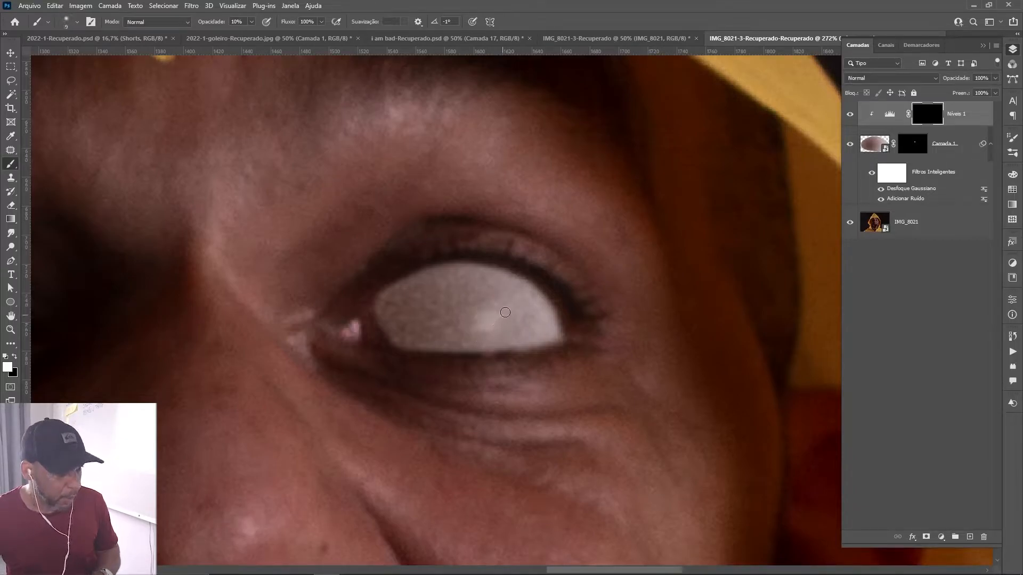
key("bracketleft")
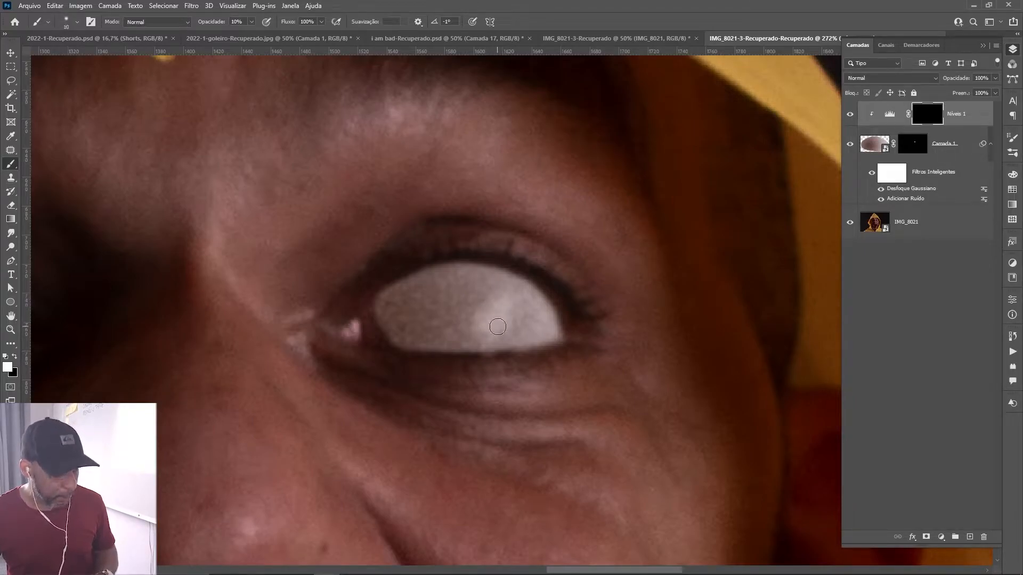
key("bracketright")
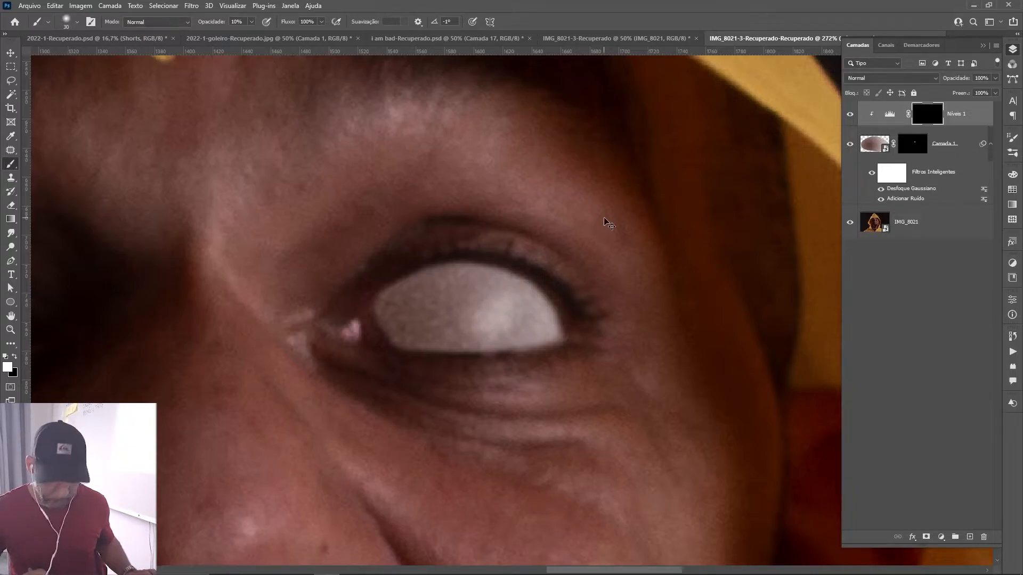
key("ctrl+0")
key("z")
left_click_drag(567, 267, 633, 274)
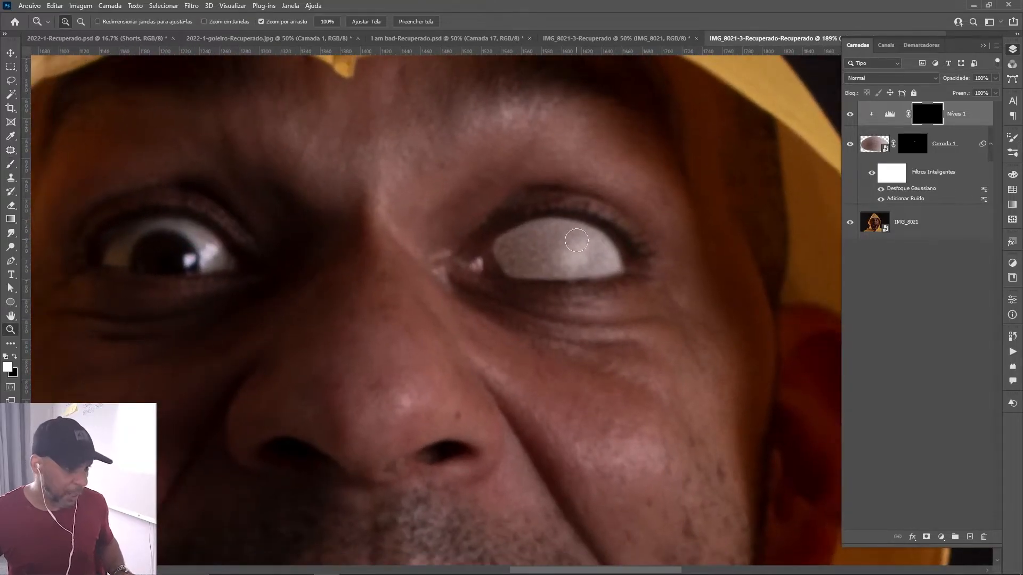
key("b")
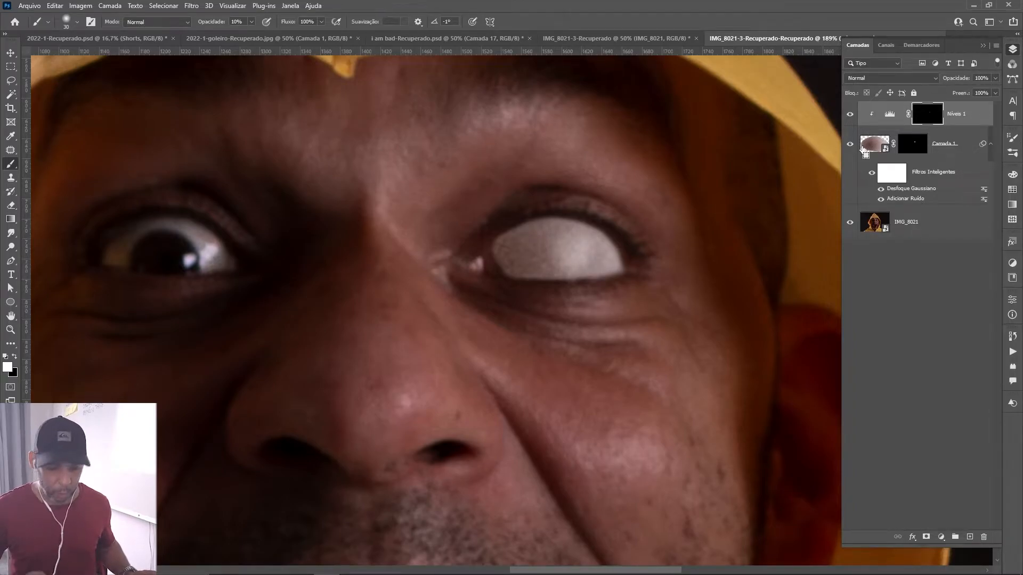
Review the whole portrait, and clear the painted brightening by filling the Níveis 1 mask with white and back with black.
key("ctrl+0")
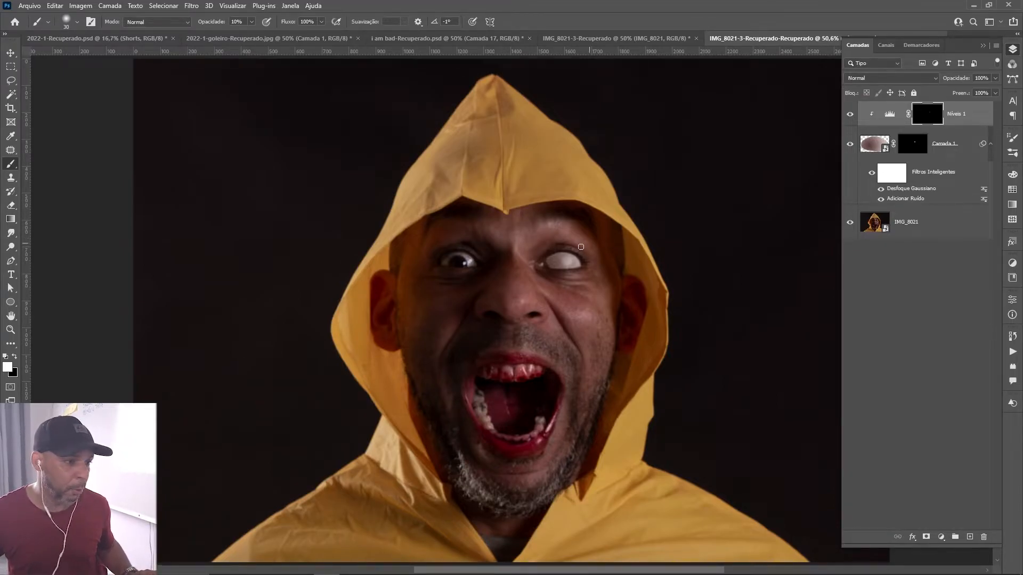
key("z")
left_click_drag(568, 268, 730, 224)
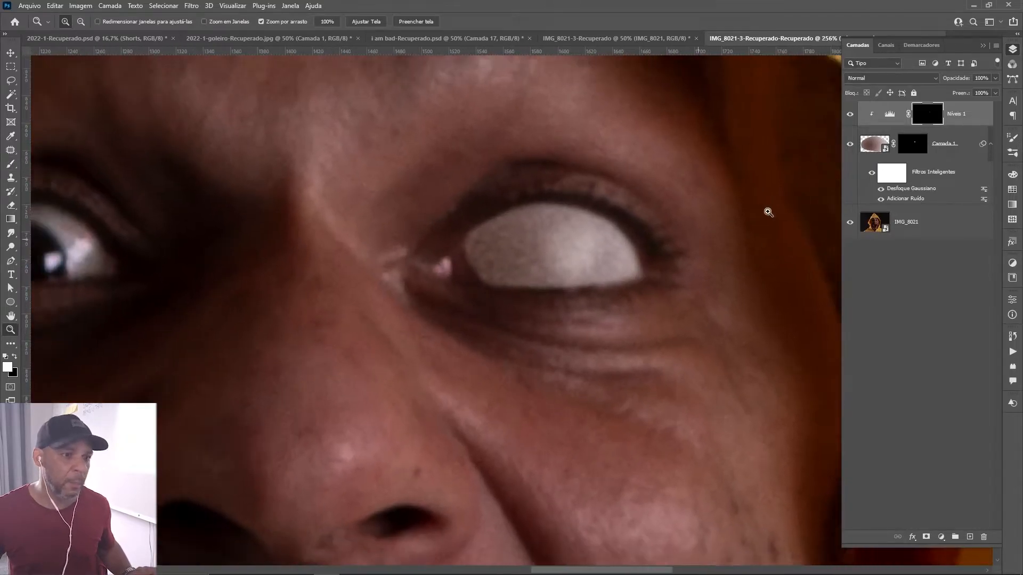
key("alt+BackSpace")
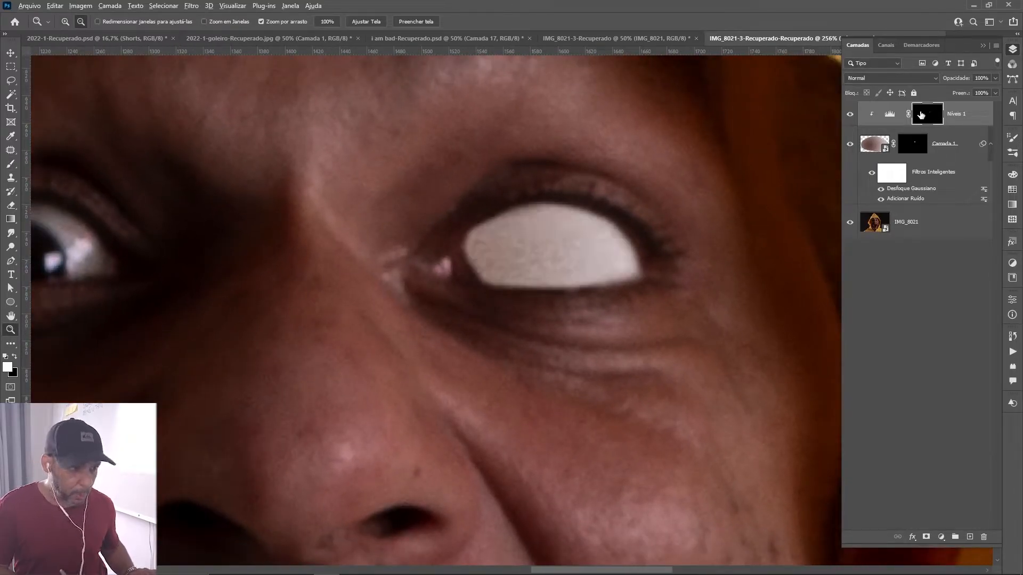
key("ctrl+BackSpace")
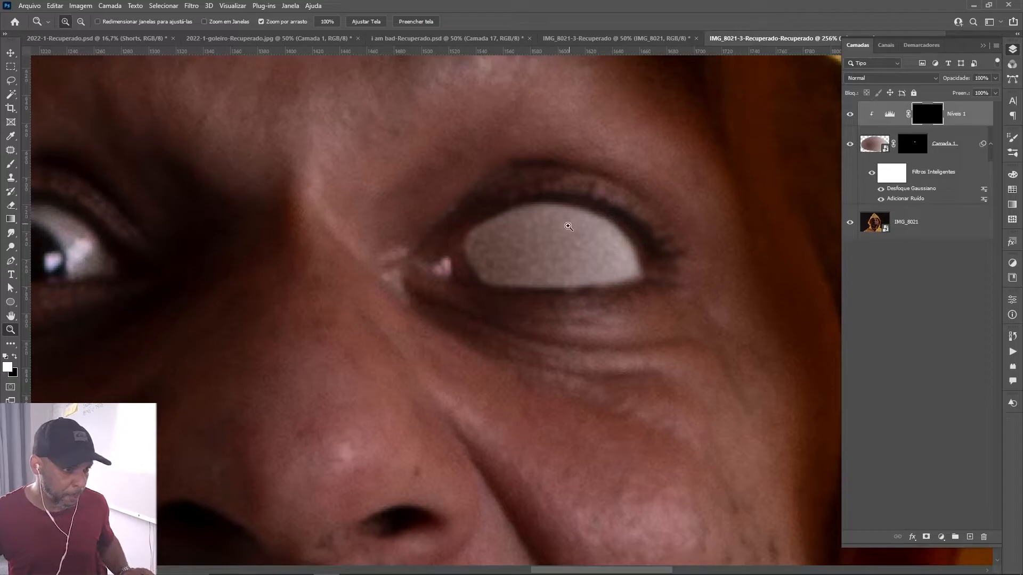
Brighten the outer part of the white eye by painting white on the Níveis 1 mask with a small 10% brush, and check the full image.
key("b")
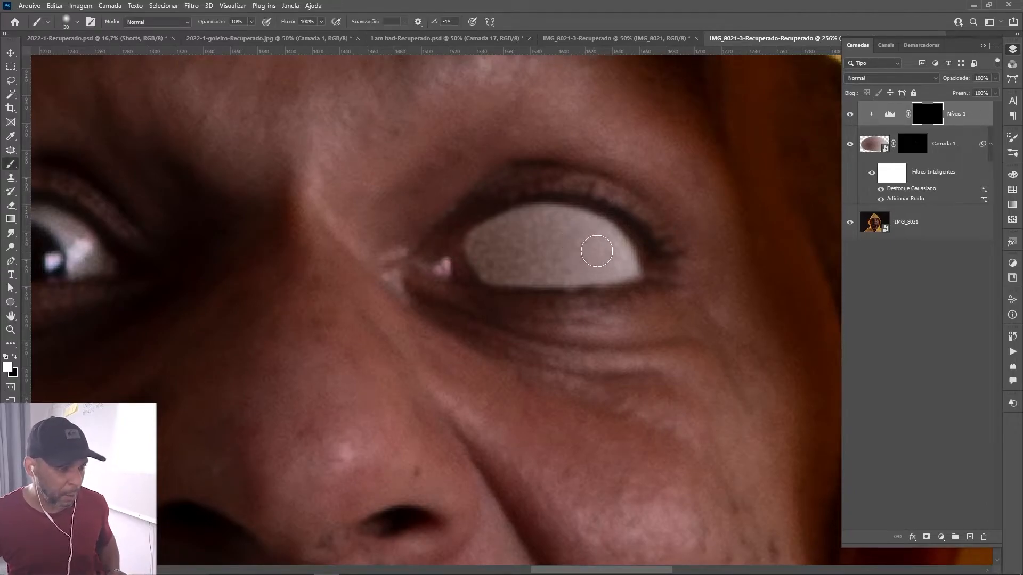
key("bracketleft")
key("bracketleft")
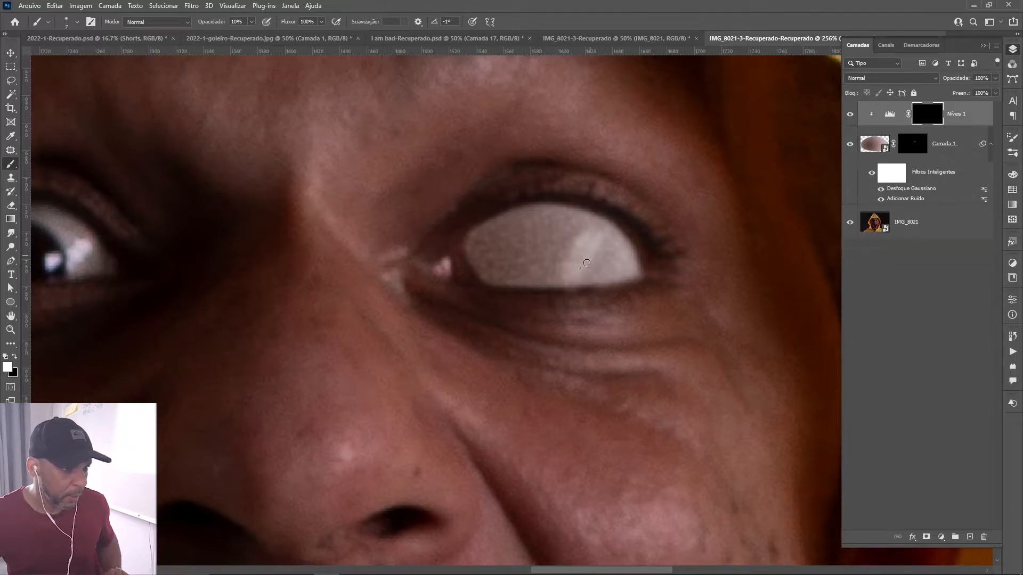
key("ctrl+0")
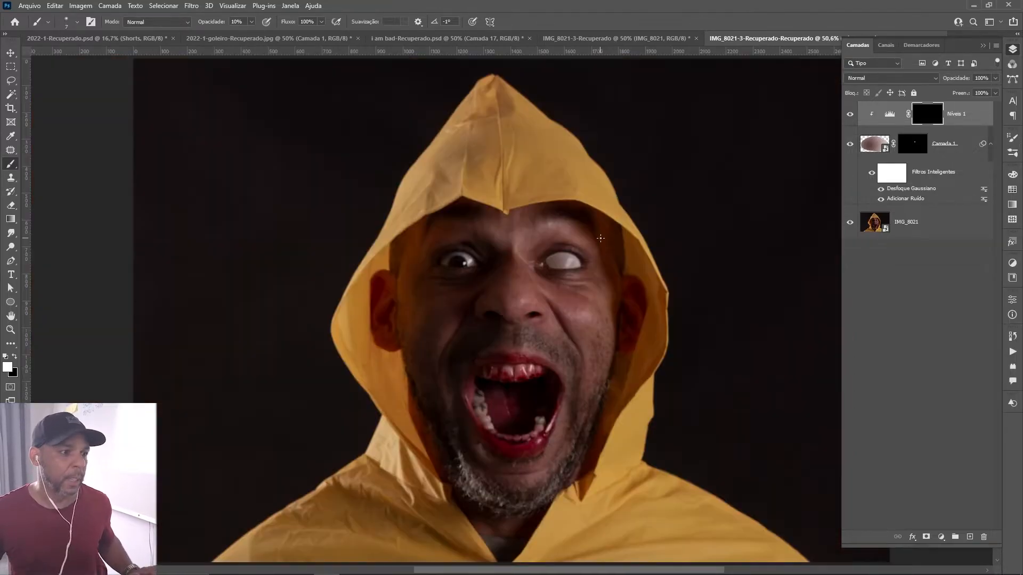
Blend the highlight on the outer part of the eye by painting white on the Níveis 1 mask with a 20 px brush.
left_click(884, 110)
key("z")
left_click_drag(571, 261, 650, 257)
key("b")
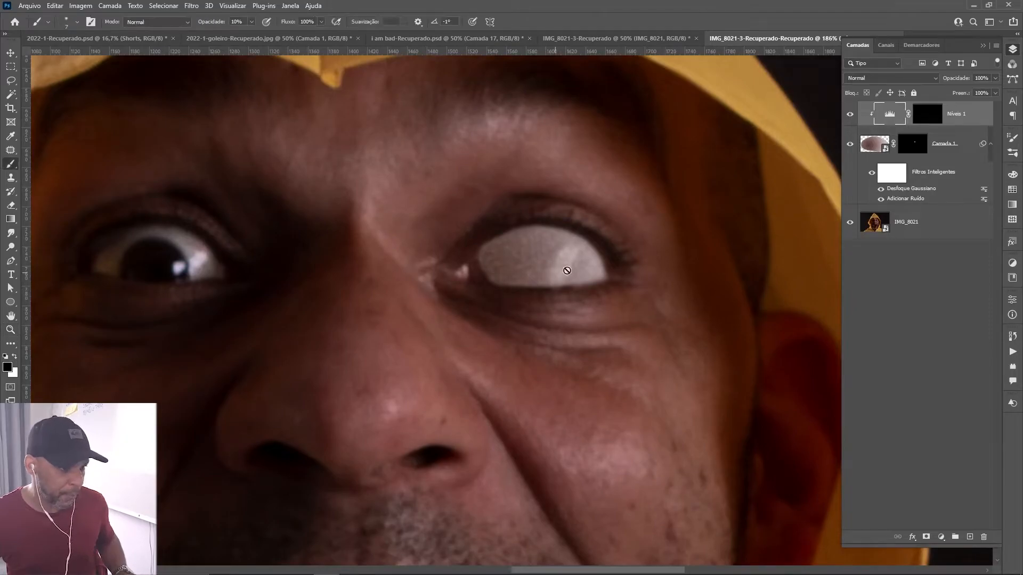
left_click(931, 124)
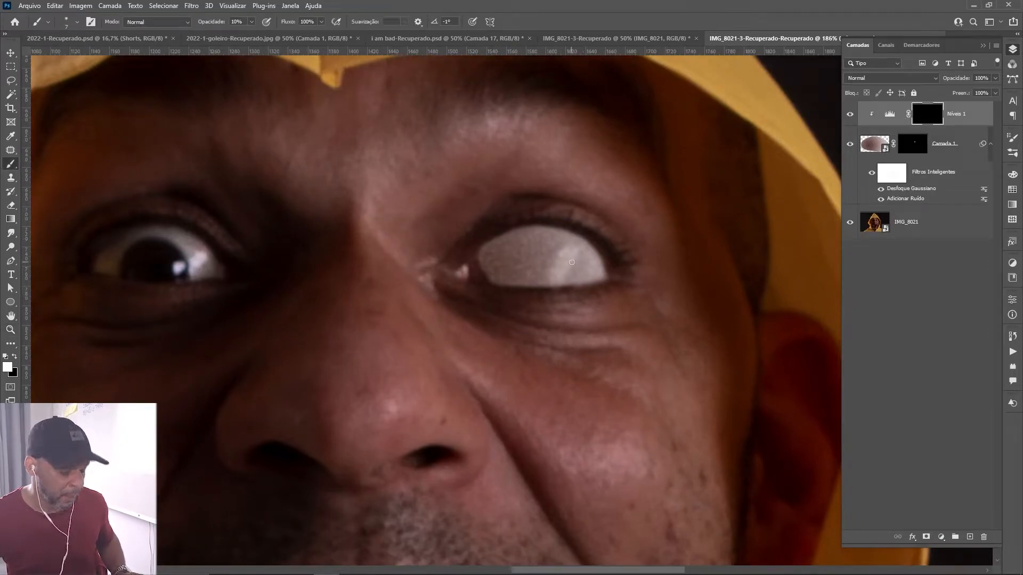
key("bracketright")
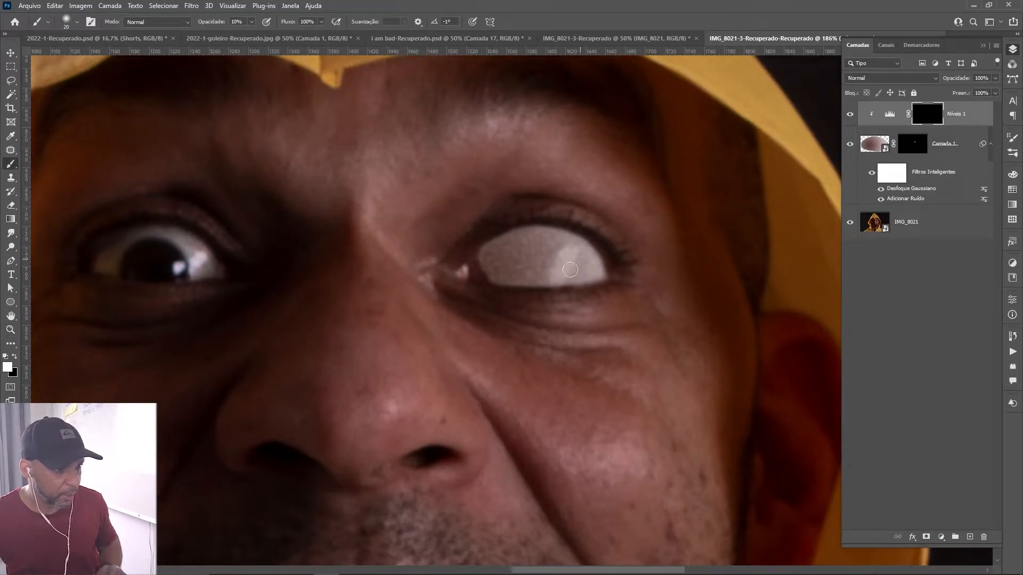
mouse_move(576, 263)
left_mouse_down()
mouse_move(569, 274)
mouse_move(580, 250)
mouse_move(565, 240)
mouse_move(551, 261)
mouse_move(606, 236)
left_mouse_up()
key("ctrl+0")
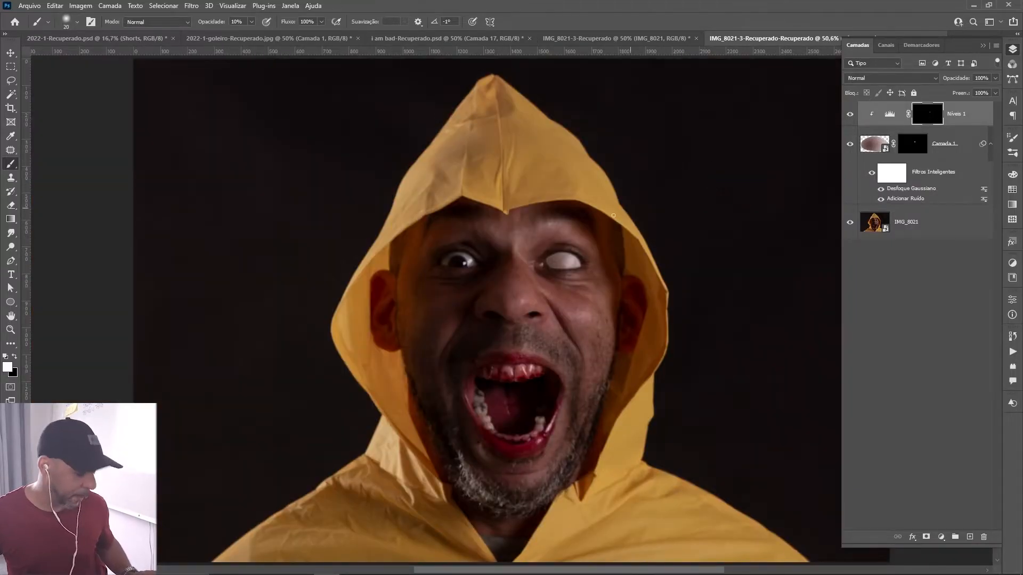
Add a second Levels adjustment above Níveis 1 with the midtones at 0.57, and clip it to the eye layer.
key("z")
left_click_drag(571, 265, 681, 265)
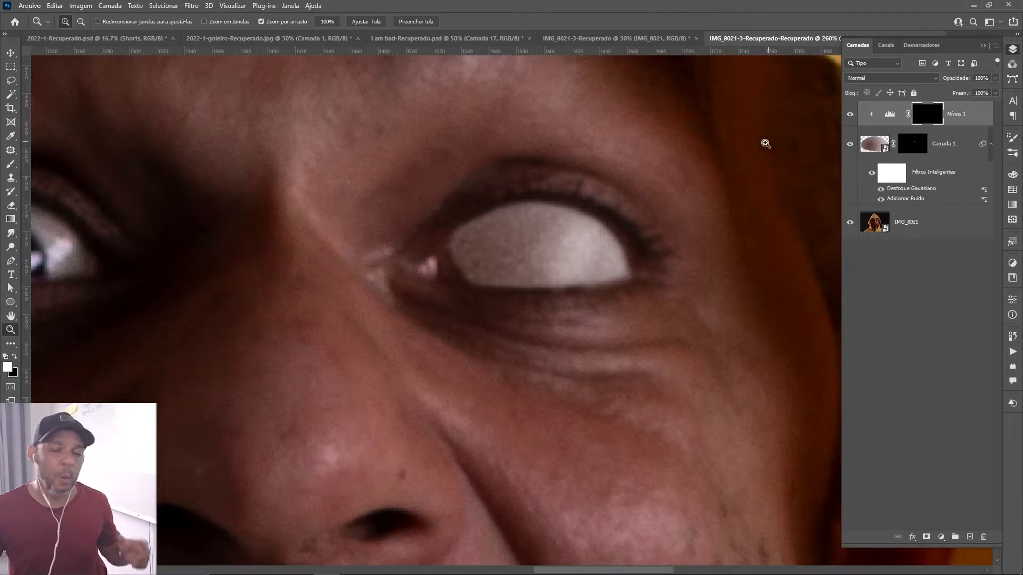
key("x")
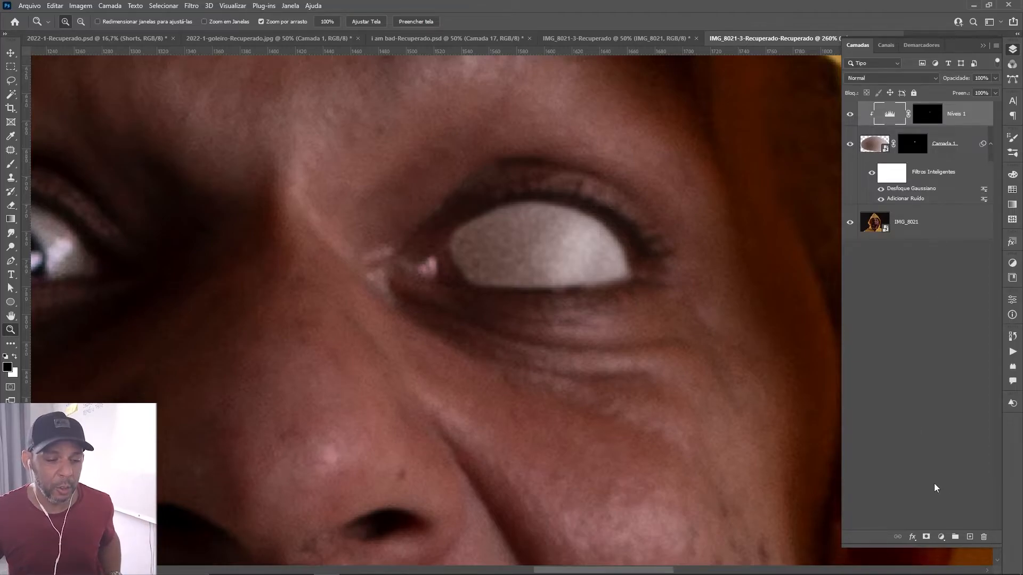
left_click(940, 538)
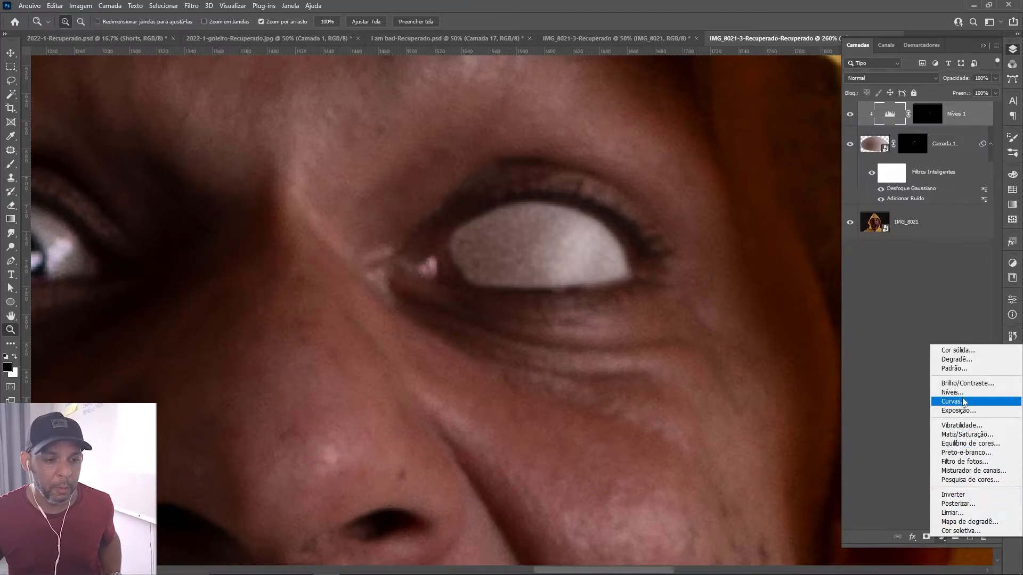
left_click(952, 393)
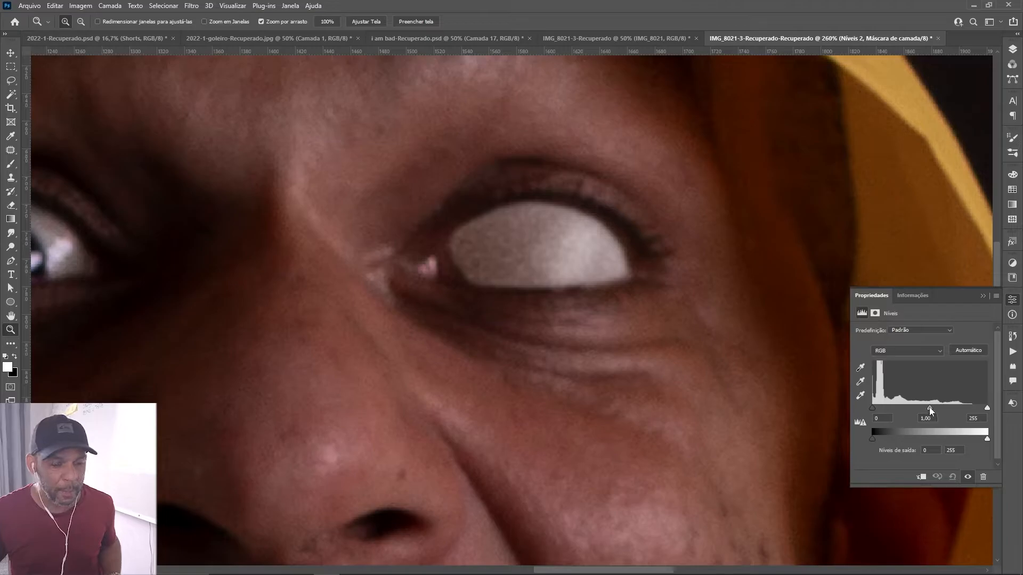
left_click_drag(929, 408, 950, 407)
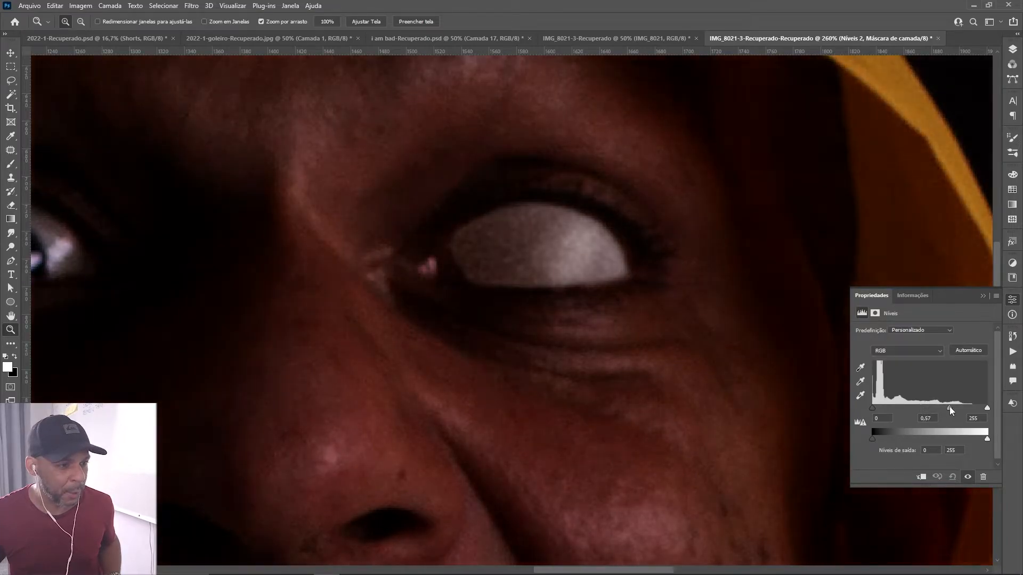
left_click(1011, 49)
left_click(907, 116, "alt")
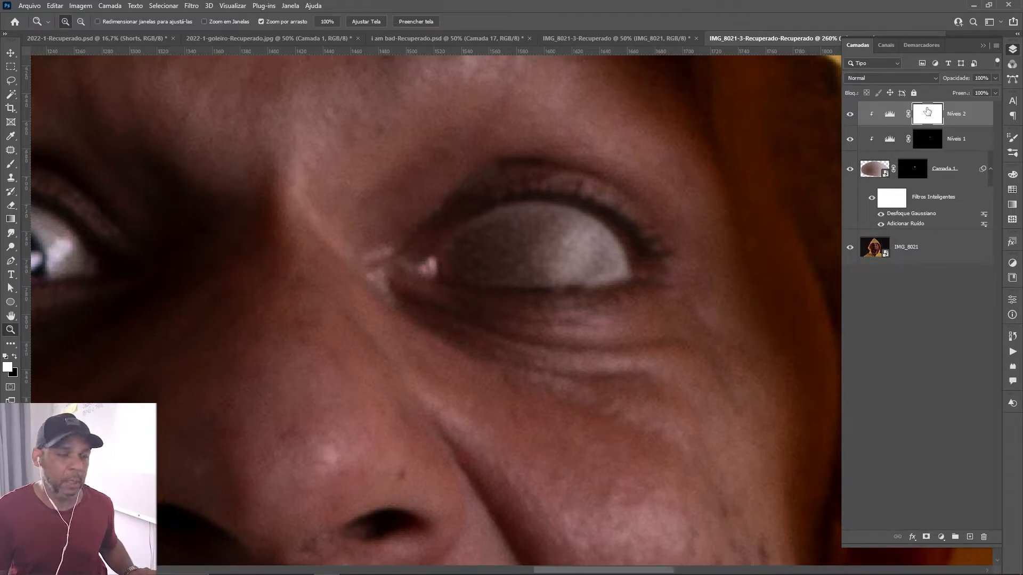
Invert the Níveis 2 mask to black and paint white with a 125 px brush to darken the inner side of the eye.
key("ctrl+i")
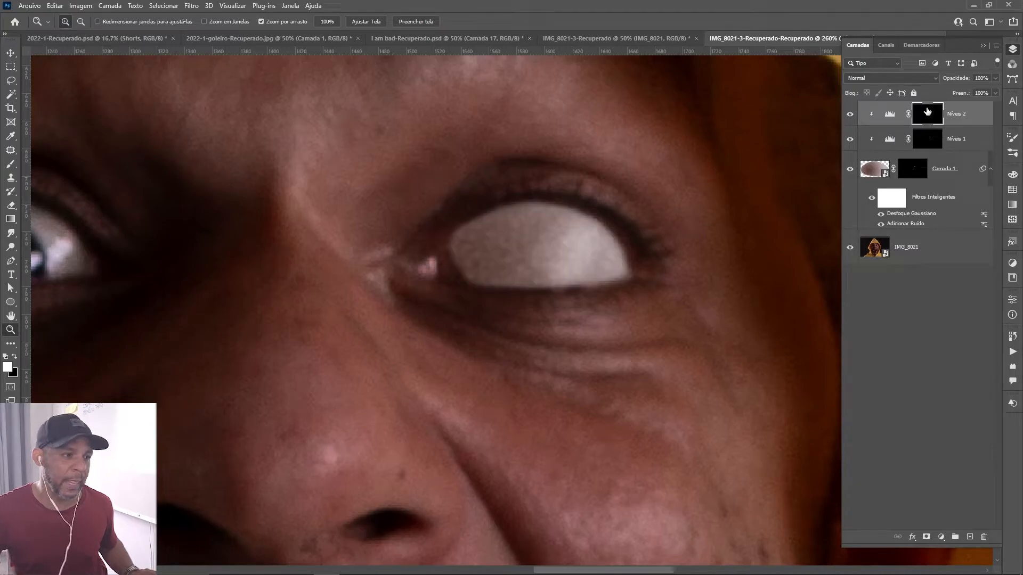
key("b")
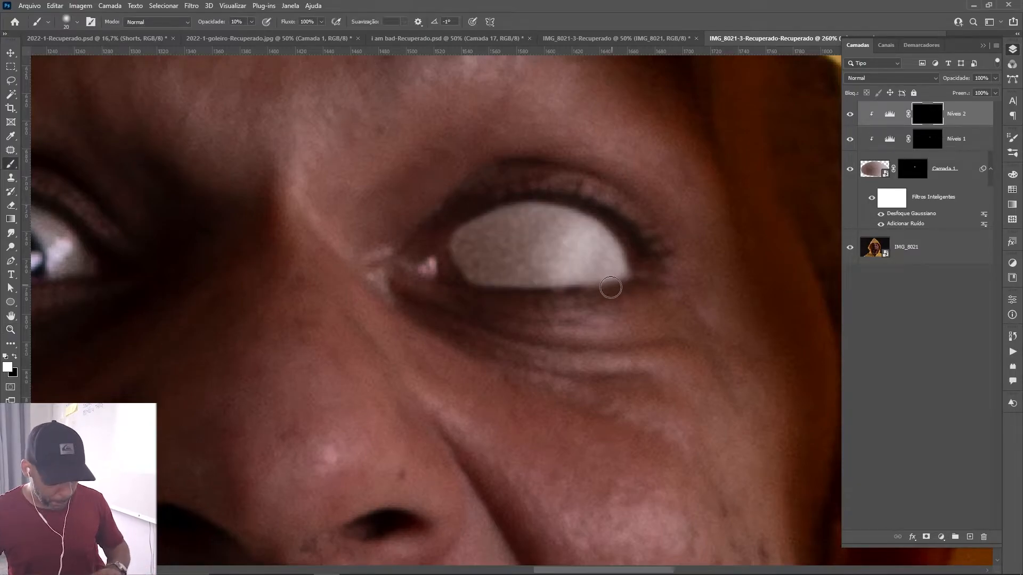
key("bracketright")
key("bracketright")
key("bracketright")
key("bracketright")
key("bracketright")
key("bracketright")
key("bracketright")
key("bracketright")
key("bracketright")
key("bracketright")
key("bracketright")
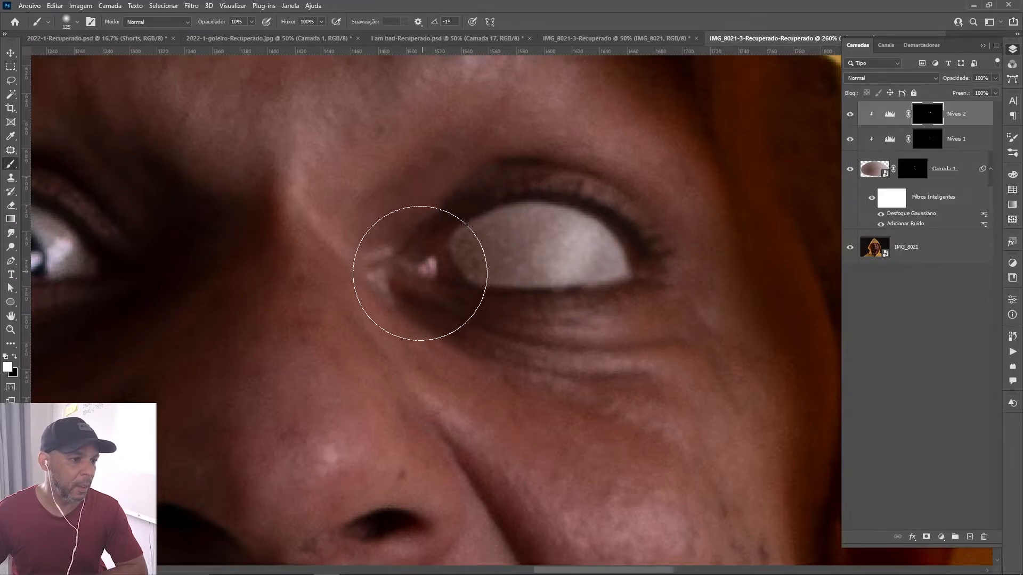
Refine the inner shading by painting on the Níveis 2 mask with 90 and 35 px brushes, and compare without and with the adjustment.
key("bracketleft")
key("bracketleft")
key("bracketleft")
key("bracketleft")
key("bracketleft")
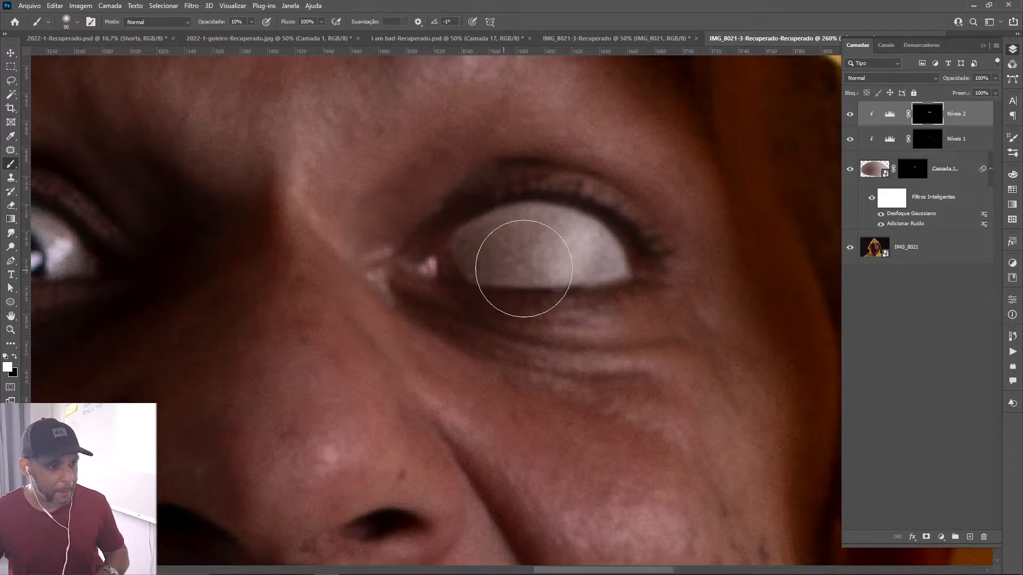
key("bracketleft")
key("bracketleft")
key("bracketleft")
key("bracketleft")
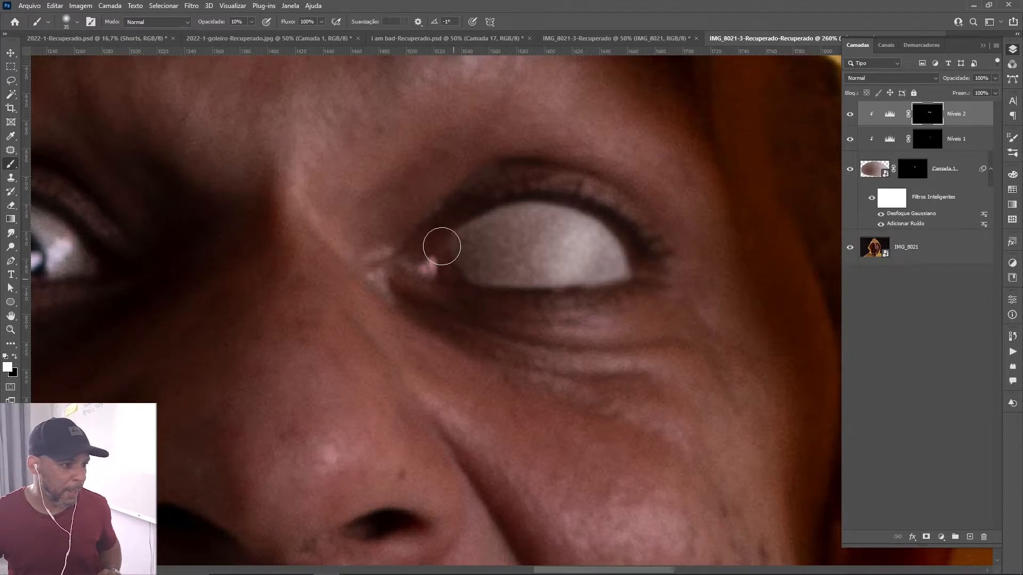
left_click(850, 115)
left_click(849, 114)
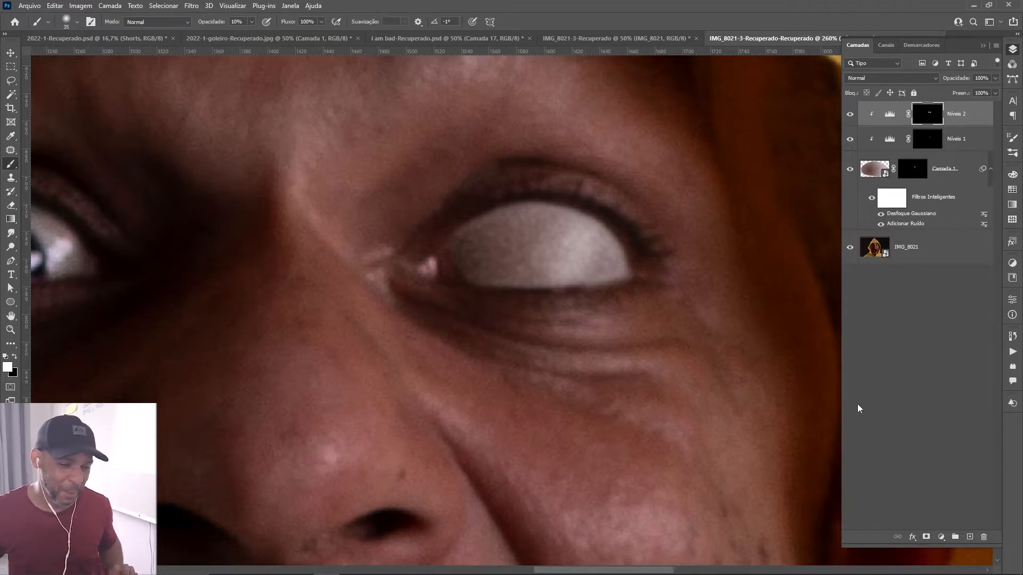
Add an empty layer above Níveis 2, clip it to the eye layer, and set its blend mode to Multiplicação.
left_click(970, 537)
key("x")
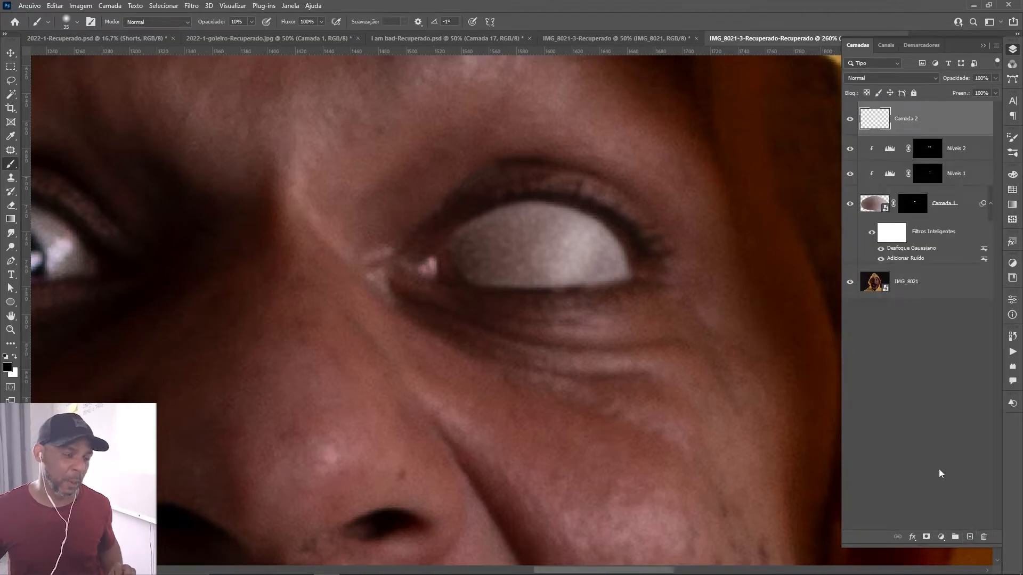
key("ctrl+alt+g")
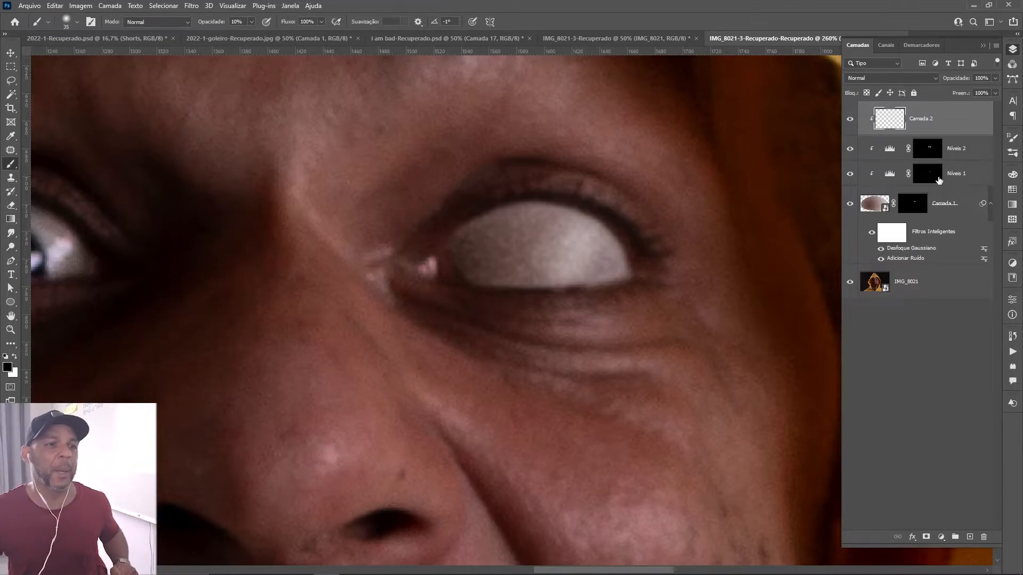
left_click(914, 77)
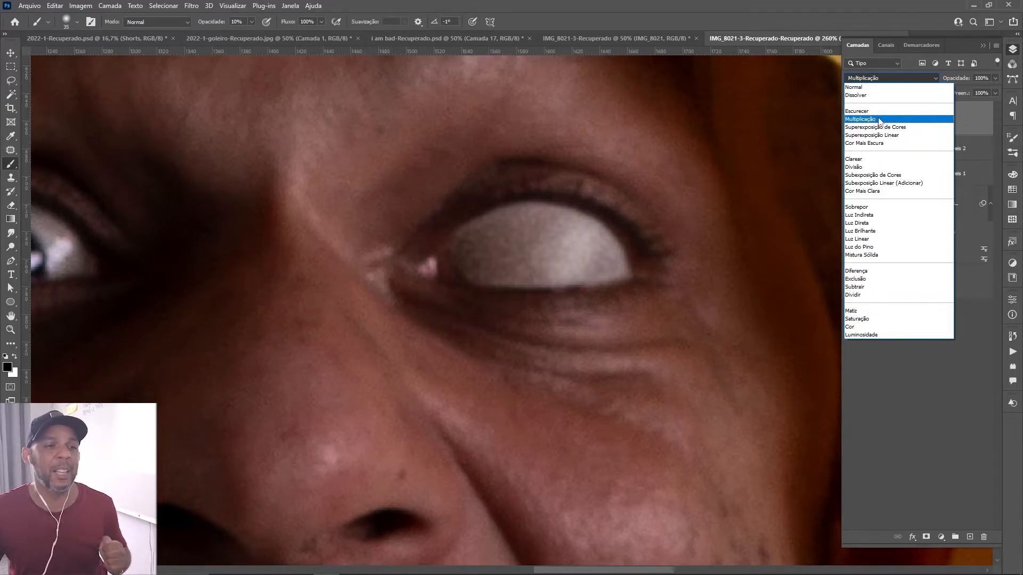
left_click(880, 119)
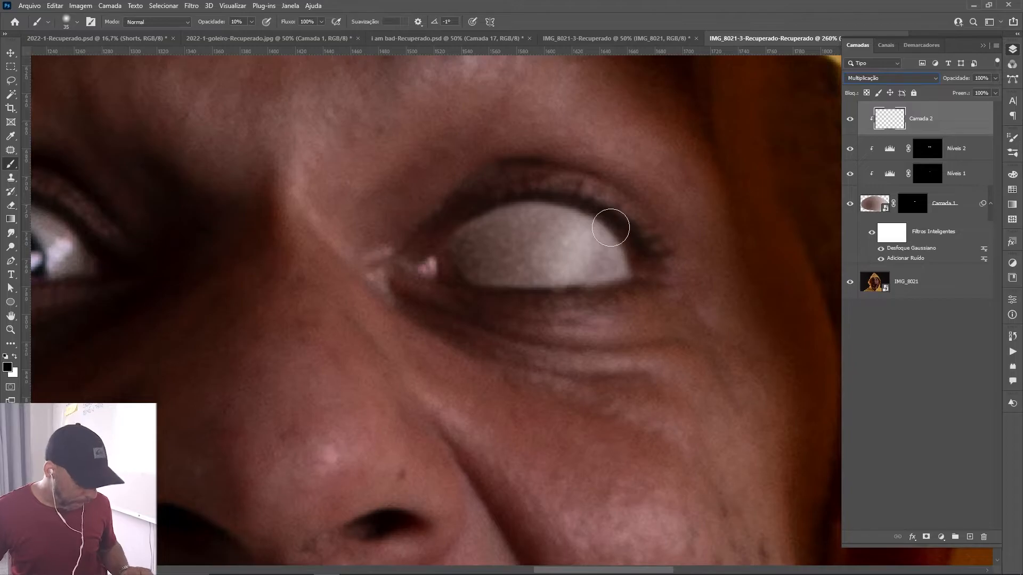
Enlarge the brush to 70 px and set the foreground colour to the dark reddish brown 29120e, starting from skin sampled beside the eye.
mouse_move(610, 228)
left_mouse_down()
mouse_move(589, 253)
mouse_move(619, 263)
left_mouse_up()
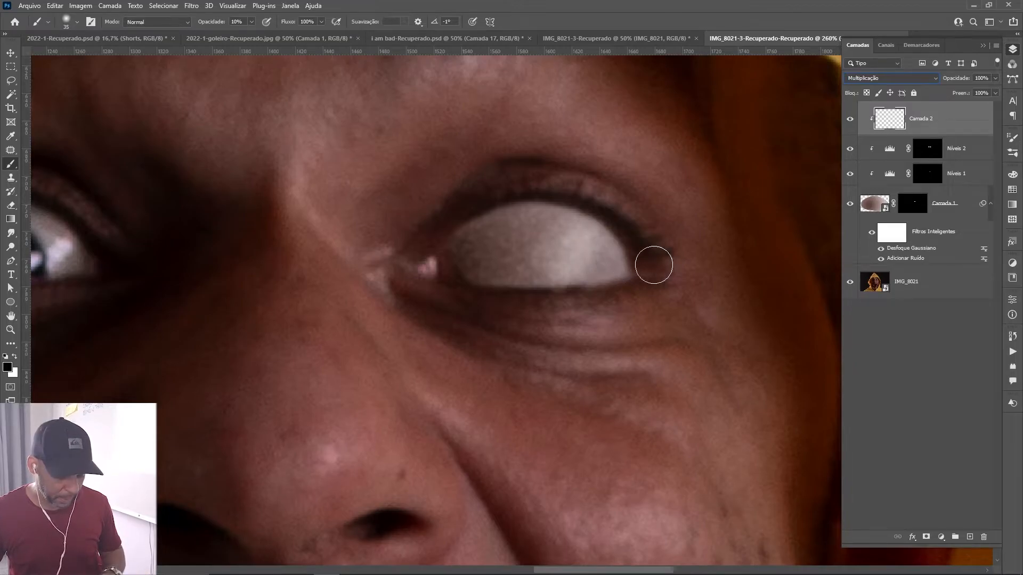
key("bracketright")
key("bracketright")
key("bracketright")
key("bracketright")
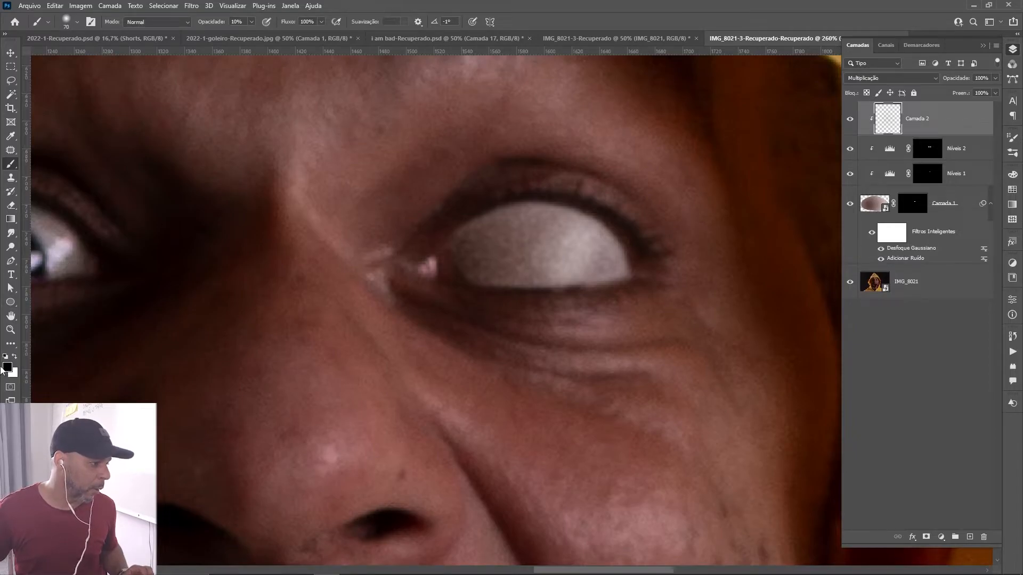
left_click(8, 367)
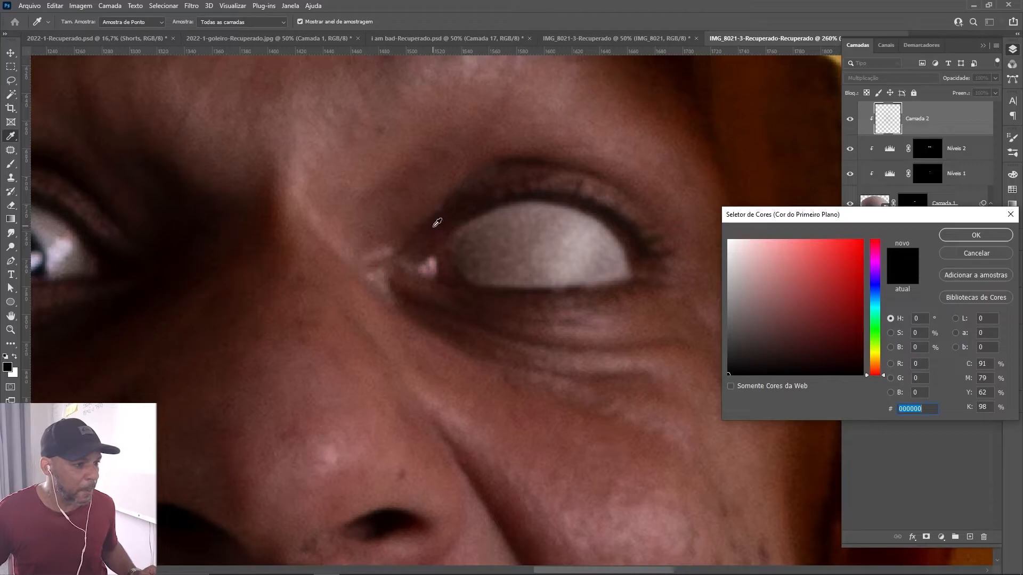
left_click(432, 245)
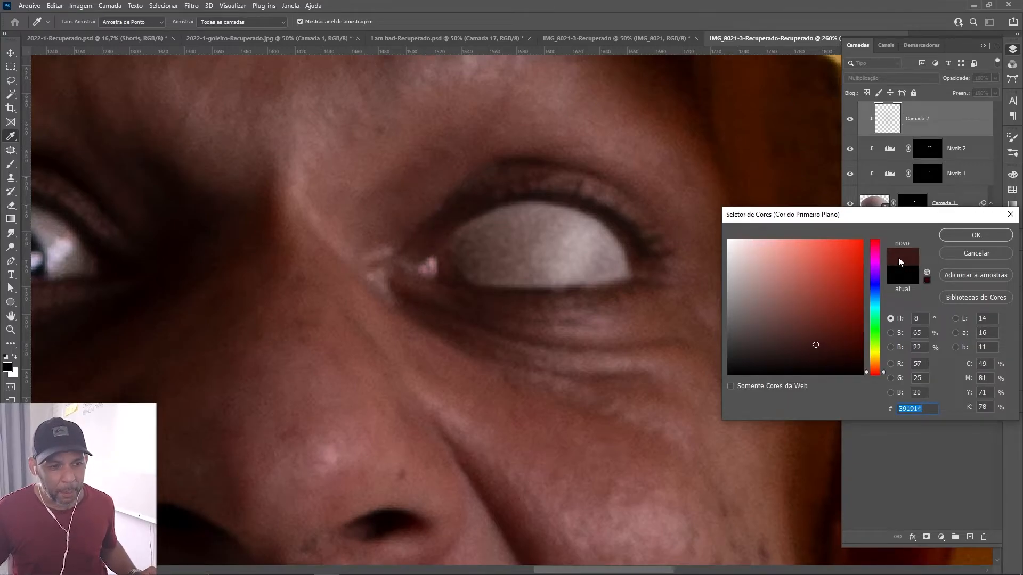
left_click(813, 349)
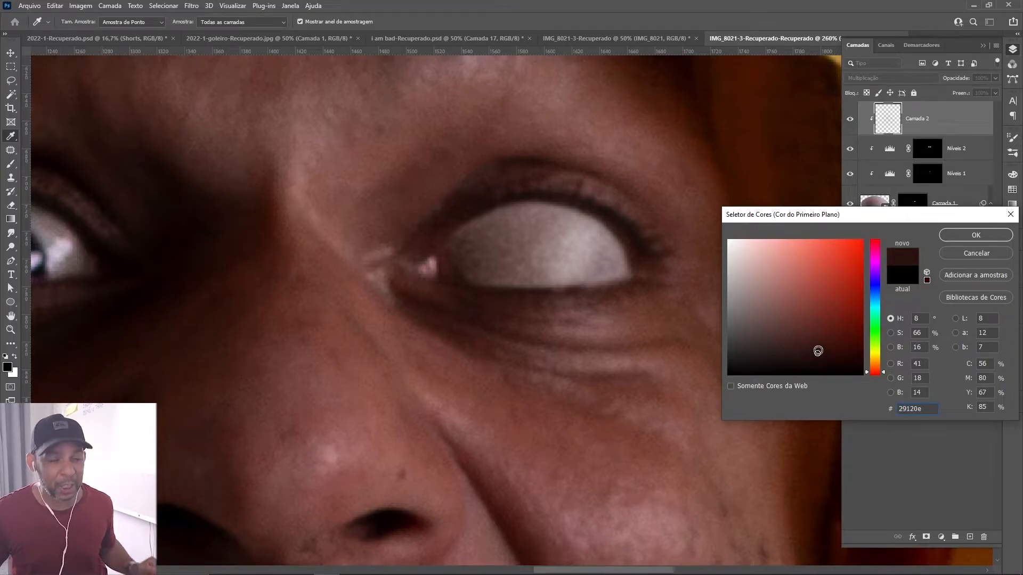
left_click(983, 235)
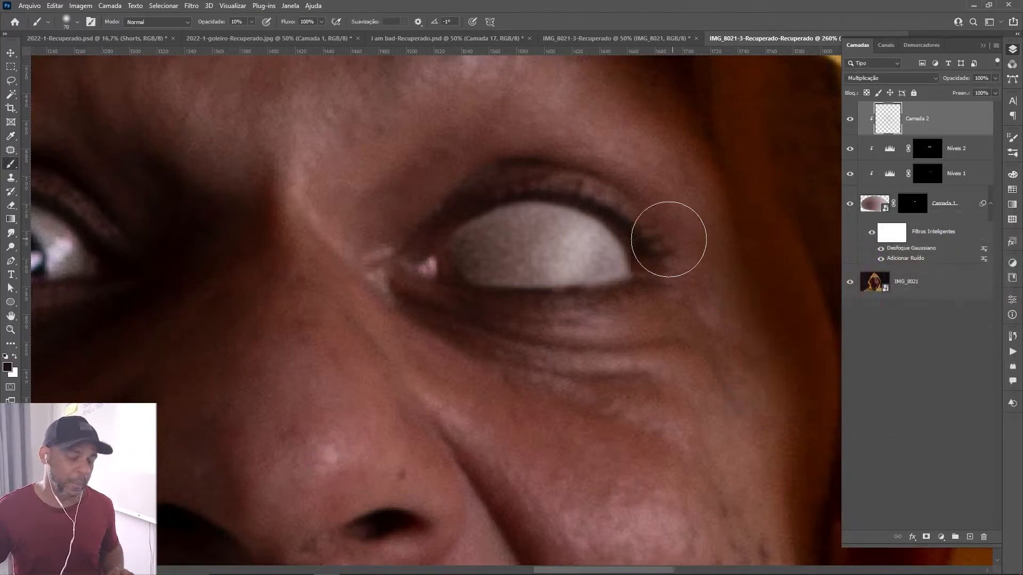
Paint shading around the edges of the white eye on Camada 2 with a 100 px brush, and compare without and with the layer.
key("bracketright")
key("bracketright")
key("bracketright")
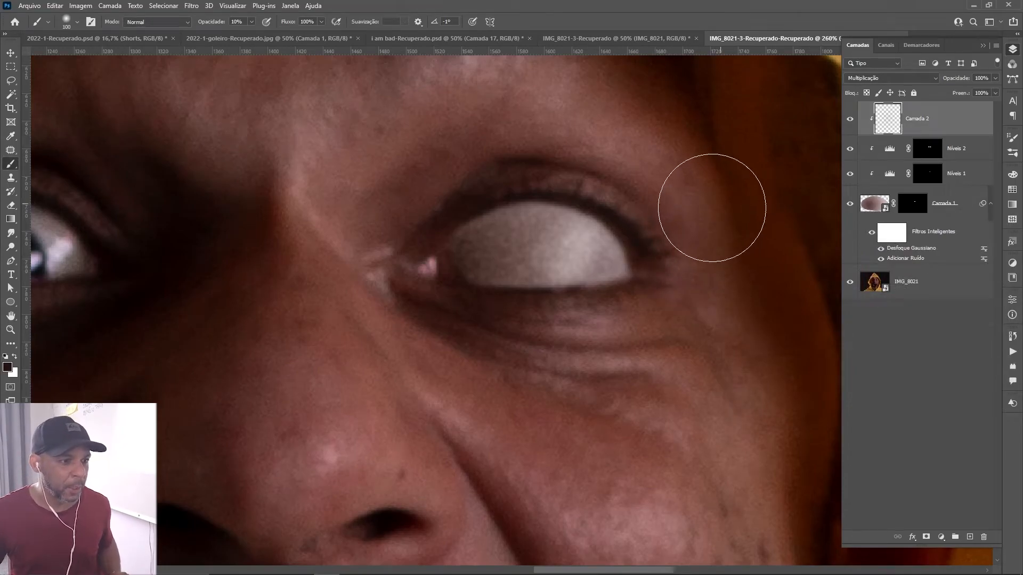
mouse_move(688, 233)
left_mouse_down()
mouse_move(649, 190)
mouse_move(649, 166)
mouse_move(610, 167)
mouse_move(640, 188)
mouse_move(678, 248)
mouse_move(680, 225)
mouse_move(641, 180)
mouse_move(568, 153)
mouse_move(495, 161)
mouse_move(424, 198)
mouse_move(532, 161)
mouse_move(593, 168)
mouse_move(646, 195)
mouse_move(687, 259)
left_mouse_up()
left_click(849, 119)
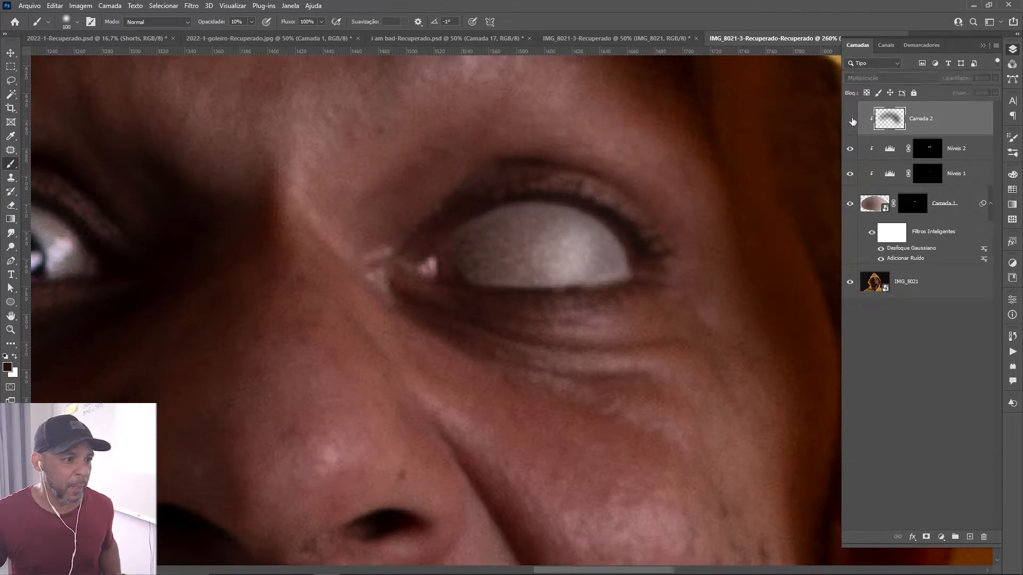
left_click(849, 119)
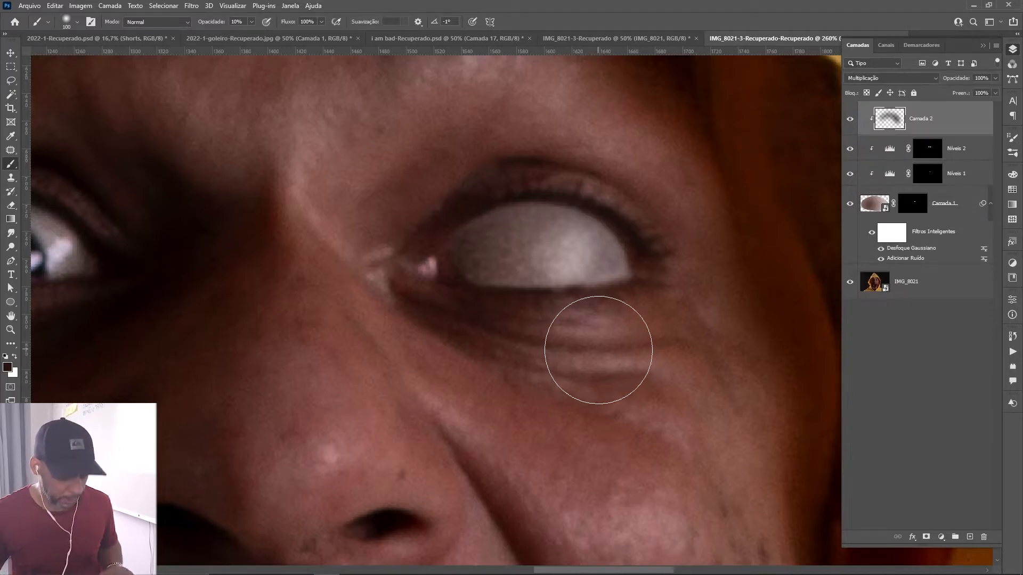
Deepen the shading along the eye's rim and corners on Camada 2 with 20 and 40 px brushes, and compare without and with it.
key("bracketleft")
key("bracketleft")
key("bracketleft")
key("bracketleft")
key("bracketleft")
key("bracketleft")
key("bracketleft")
key("bracketleft")
key("bracketleft")
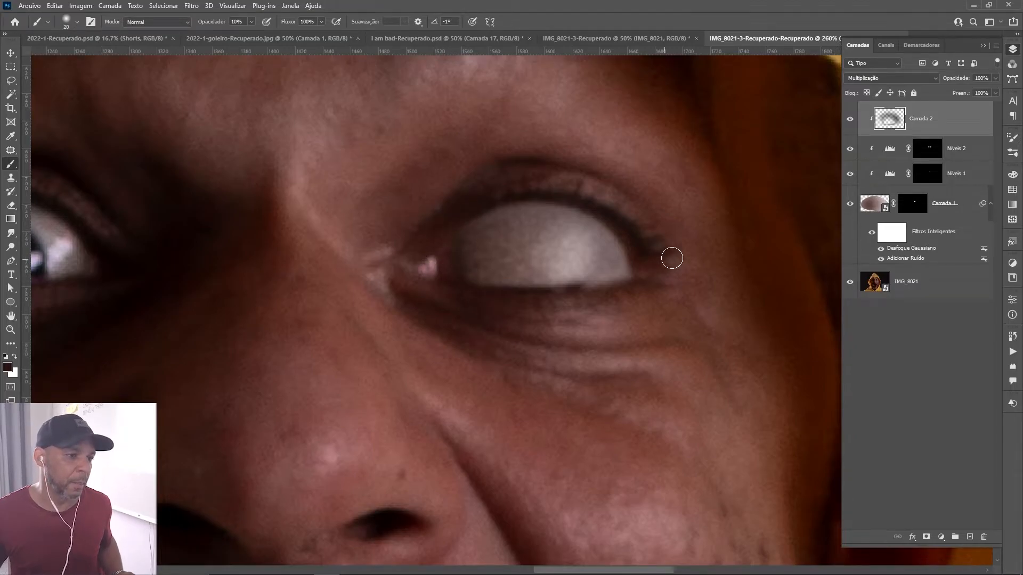
key("bracketright")
key("bracketright")
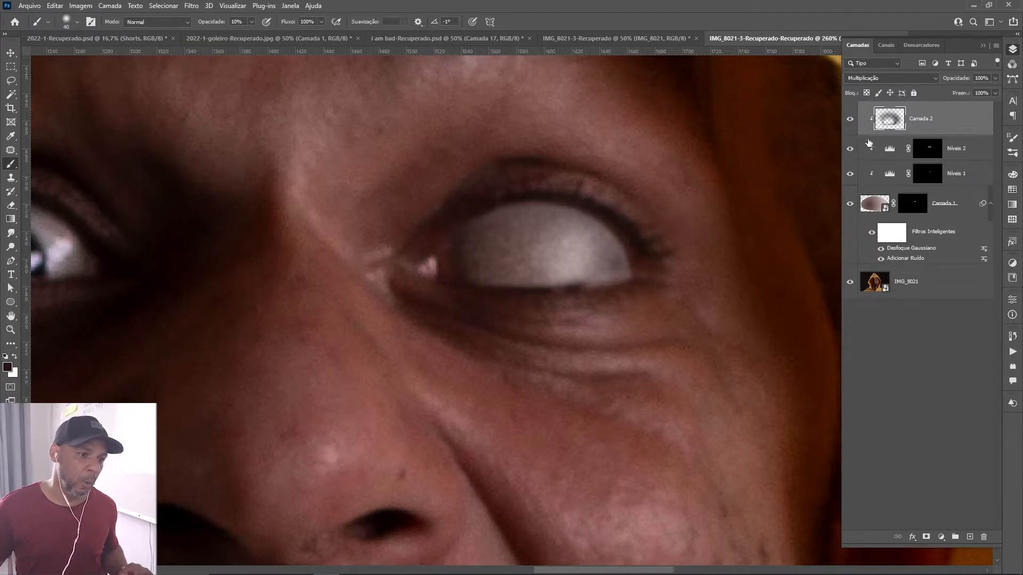
left_click(851, 119)
left_click(850, 119)
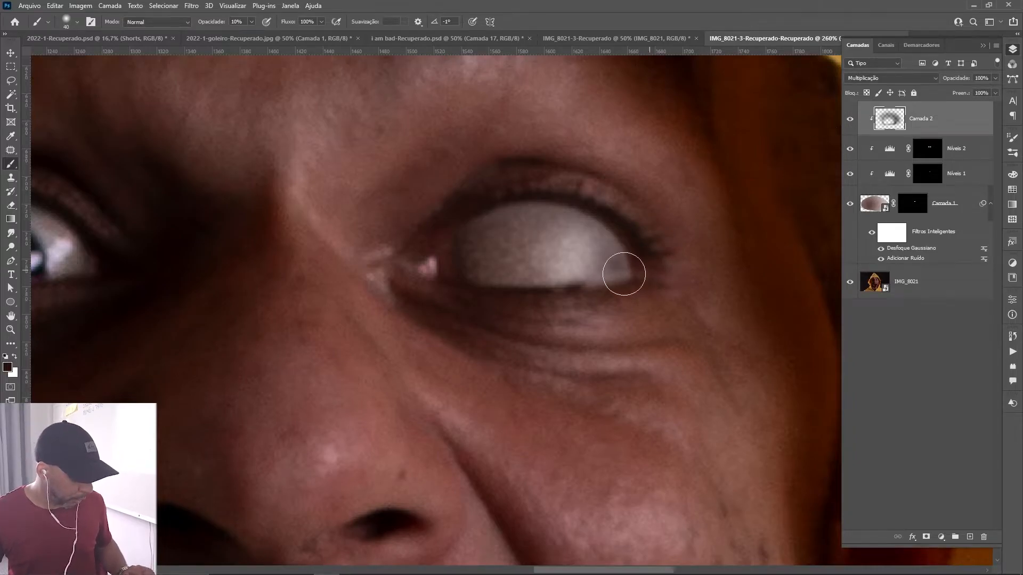
Switch the brush to white, paint over the outer corner of the eye on Camada 2, and compare without and with the layer.
key("x")
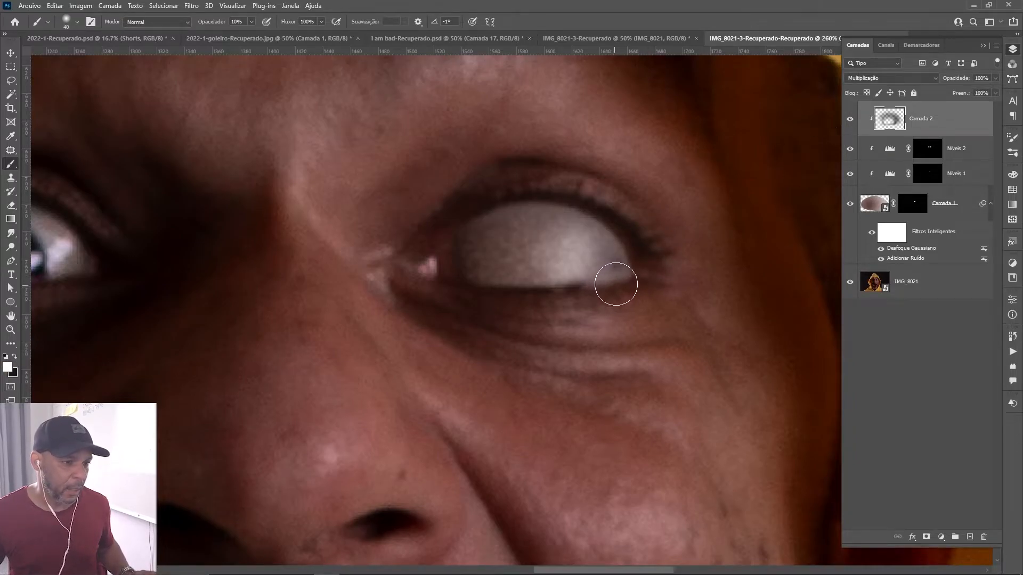
mouse_move(619, 274)
left_mouse_down()
mouse_move(612, 265)
mouse_move(615, 274)
left_mouse_up()
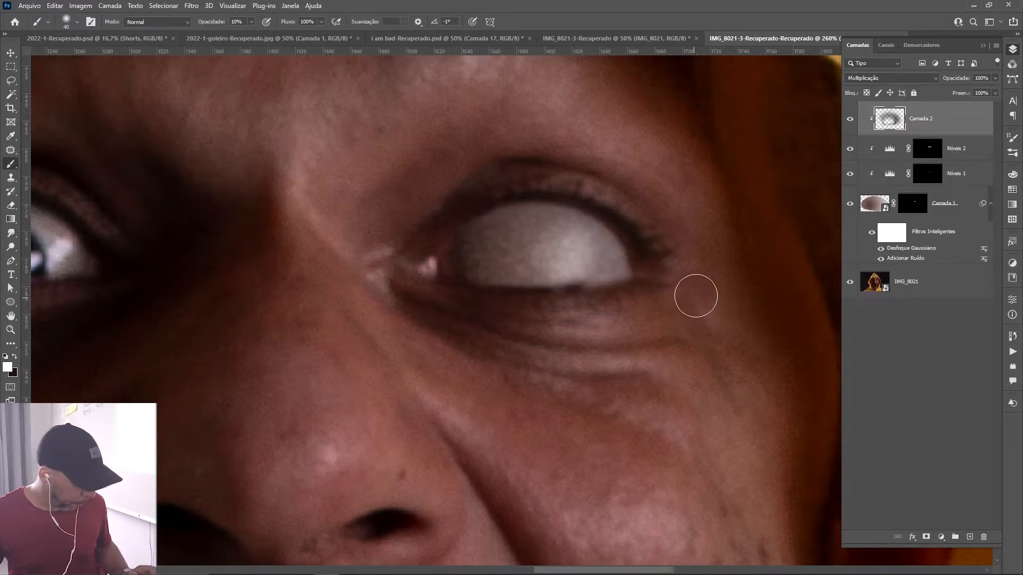
left_click(848, 118)
left_click(848, 119)
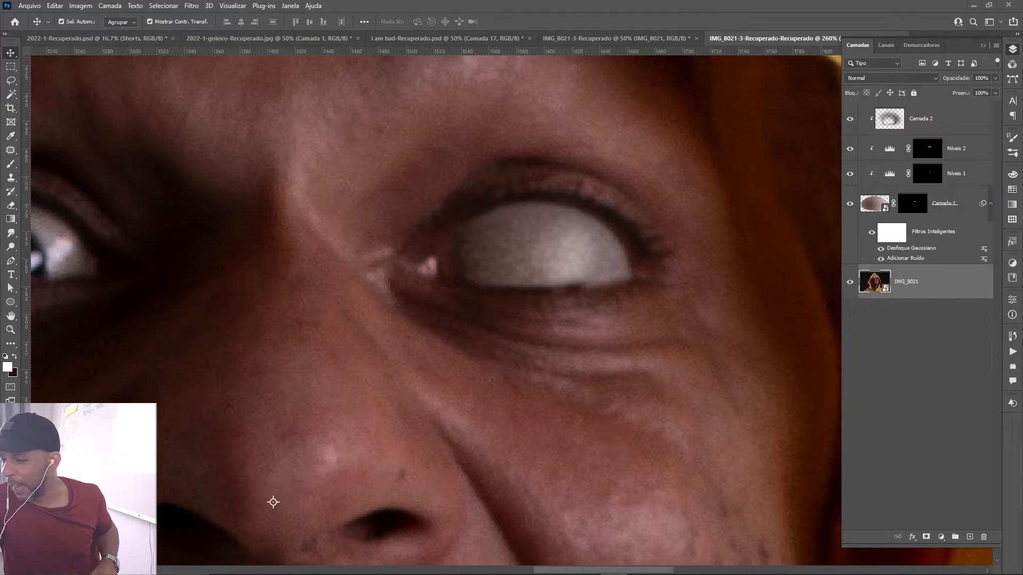
left_click_drag(448, 403, 464, 401)
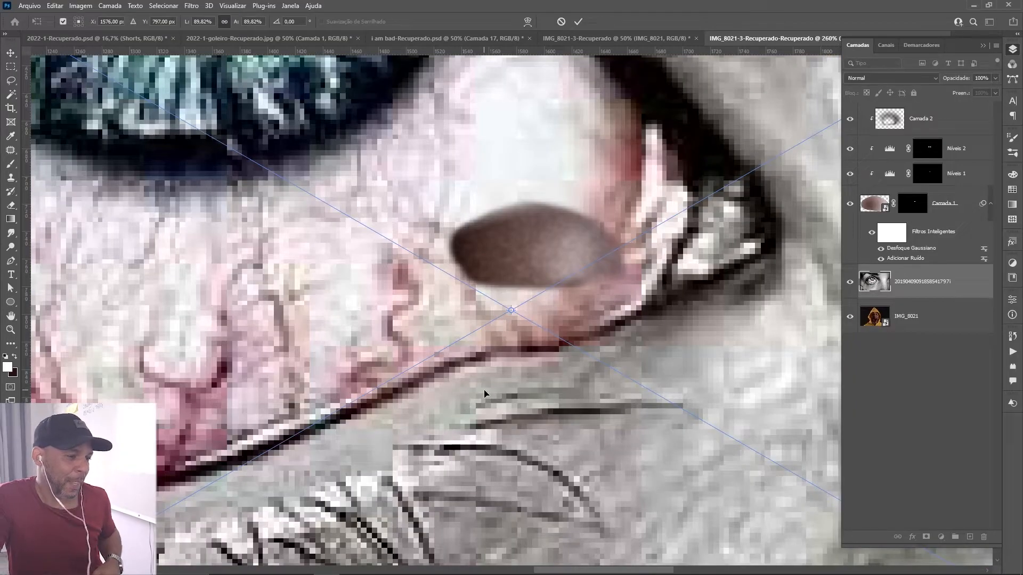
key("ctrl+minus")
key("ctrl+minus")
key("ctrl+minus")
key("ctrl+minus")
key("ctrl+minus")
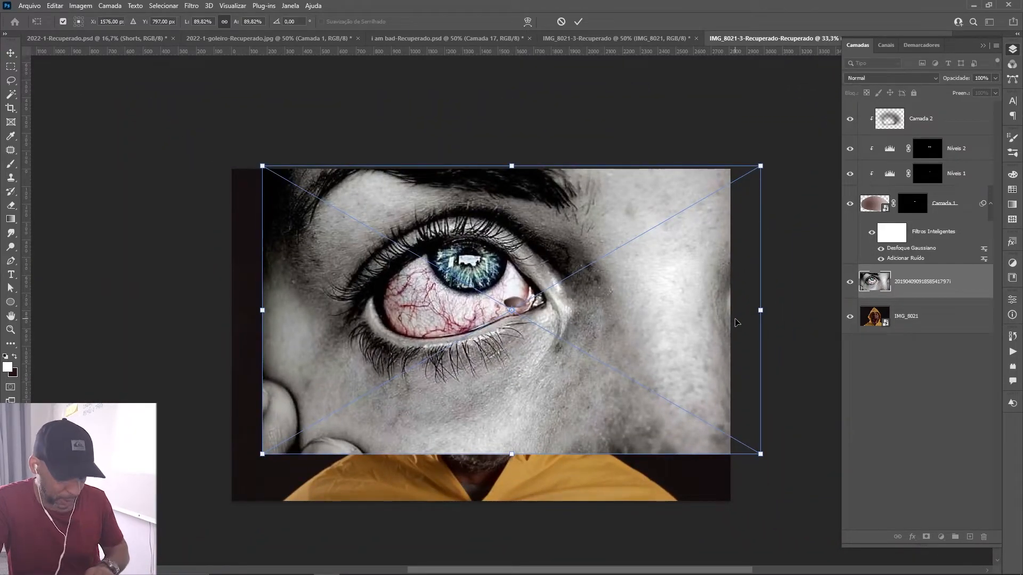
key("Return")
left_click_drag(915, 282, 940, 108)
Outline the veined white area below the iris in the placed eye image with the Lasso tool.
key("z")
left_click(452, 331)
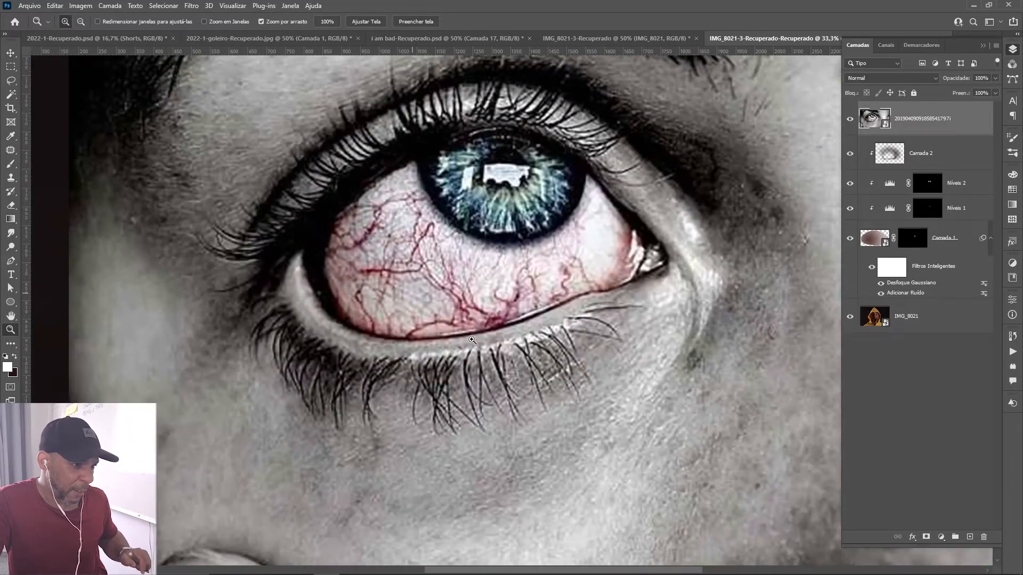
key("l")
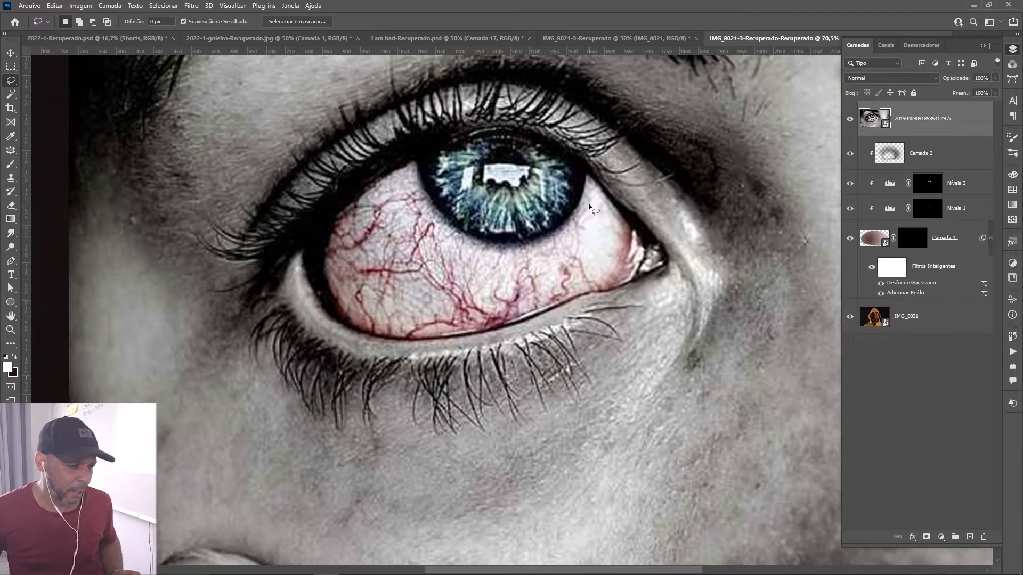
left_click_drag(588, 207, 583, 219)
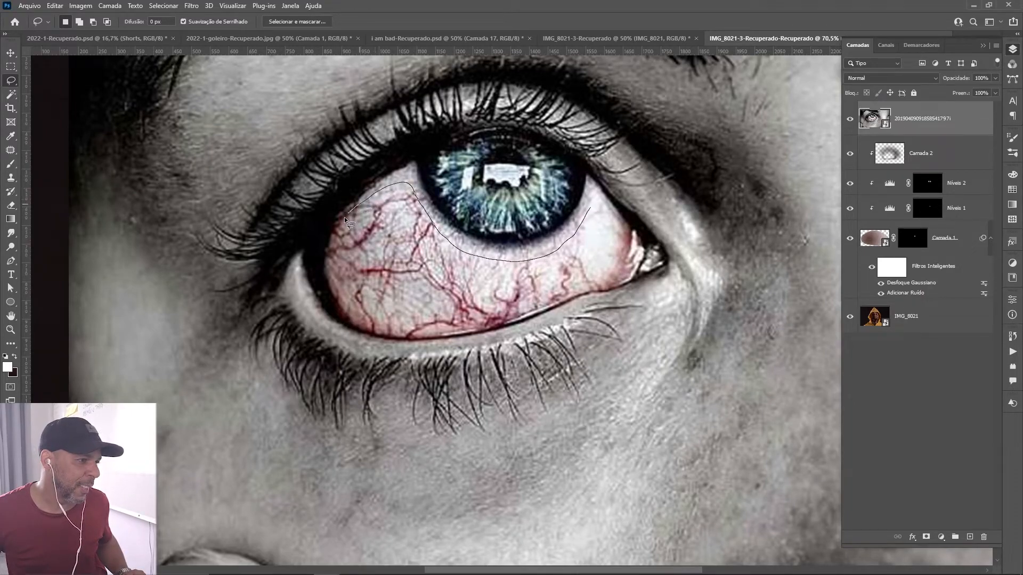
left_click_drag(332, 248, 333, 281)
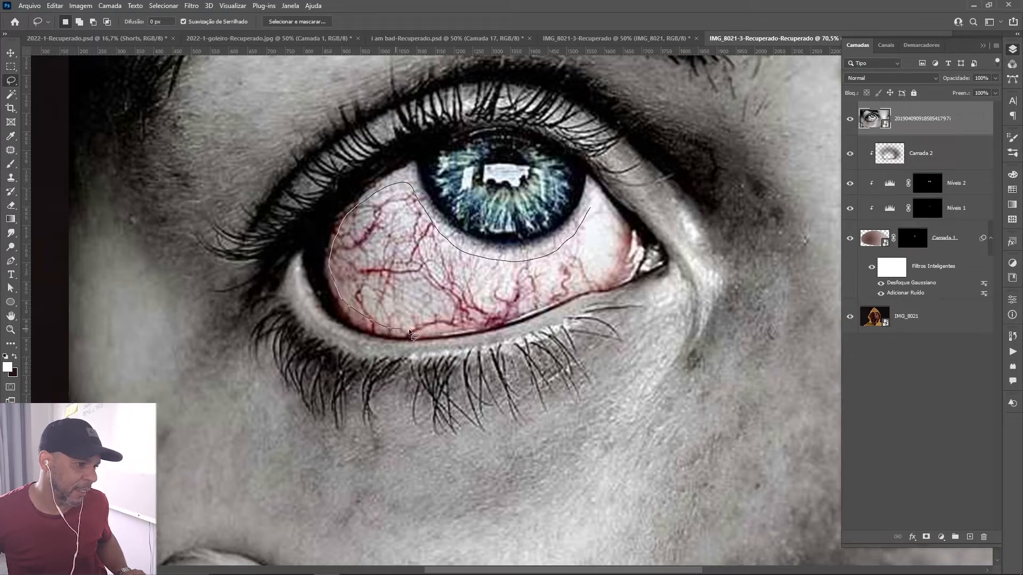
left_click_drag(501, 324, 537, 309)
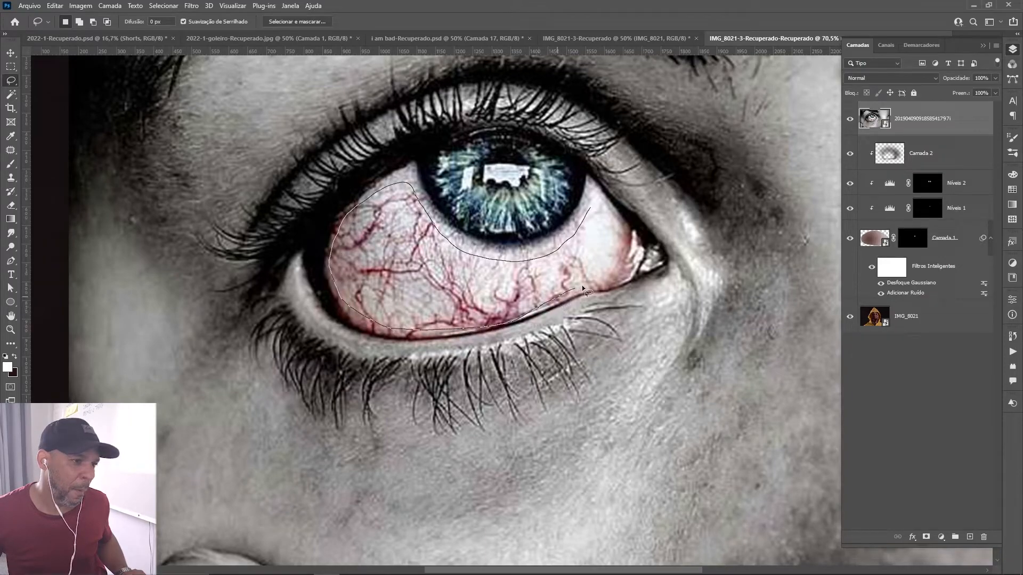
left_click_drag(618, 246, 590, 209)
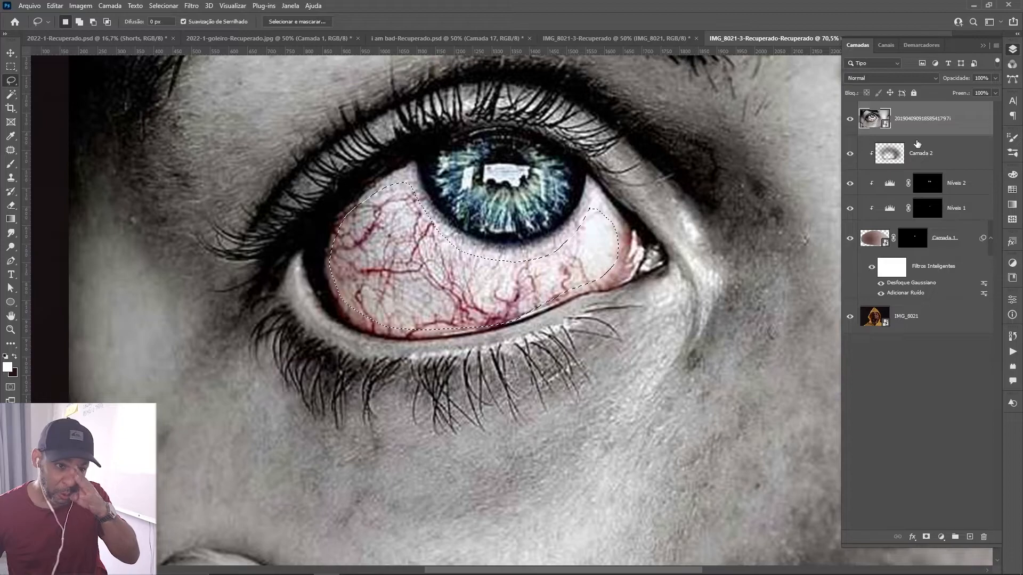
Copy the selected veined area to a new layer and delete the placed eye image layer.
key("ctrl+j")
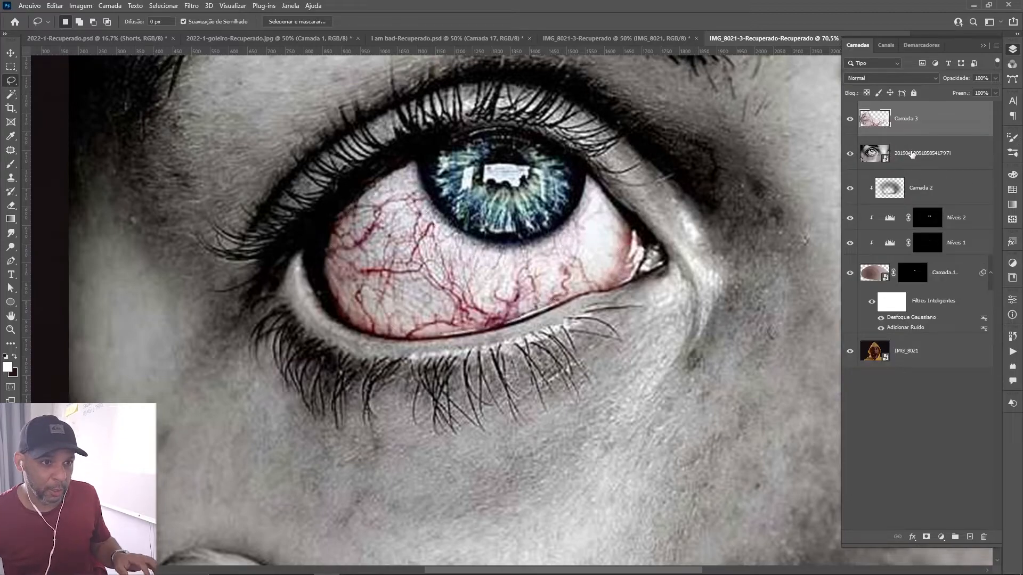
left_click(923, 158)
key("Delete")
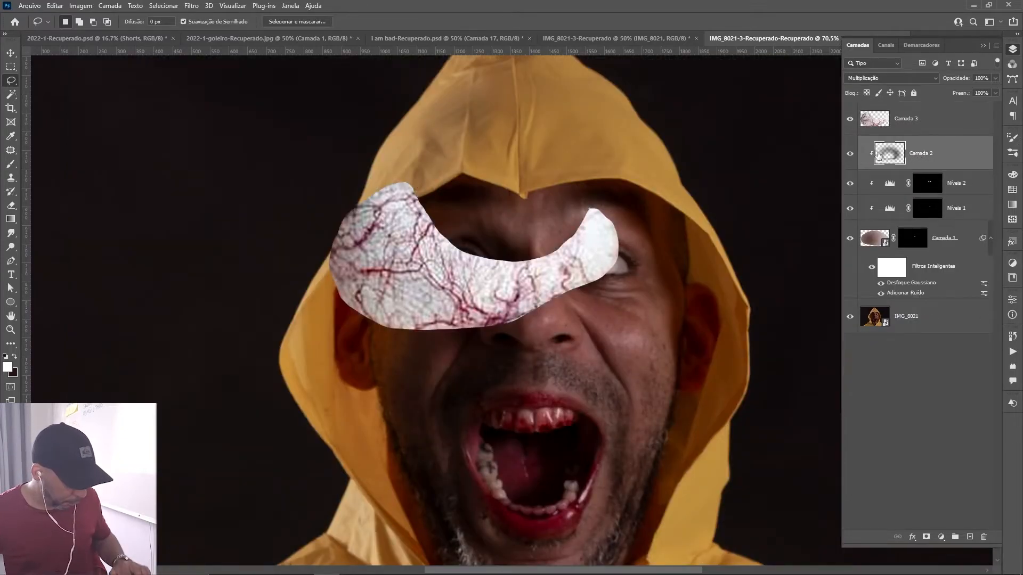
Scale the veined patch down to 18.68% and move it over the man's blank white eye.
key("v")
left_click(372, 255)
left_click_drag(329, 255, 615, 268)
Reposition the veined patch over the lower part of the white eye, rotate it slightly, and apply the transform.
key("ctrl+plus")
key("ctrl+plus")
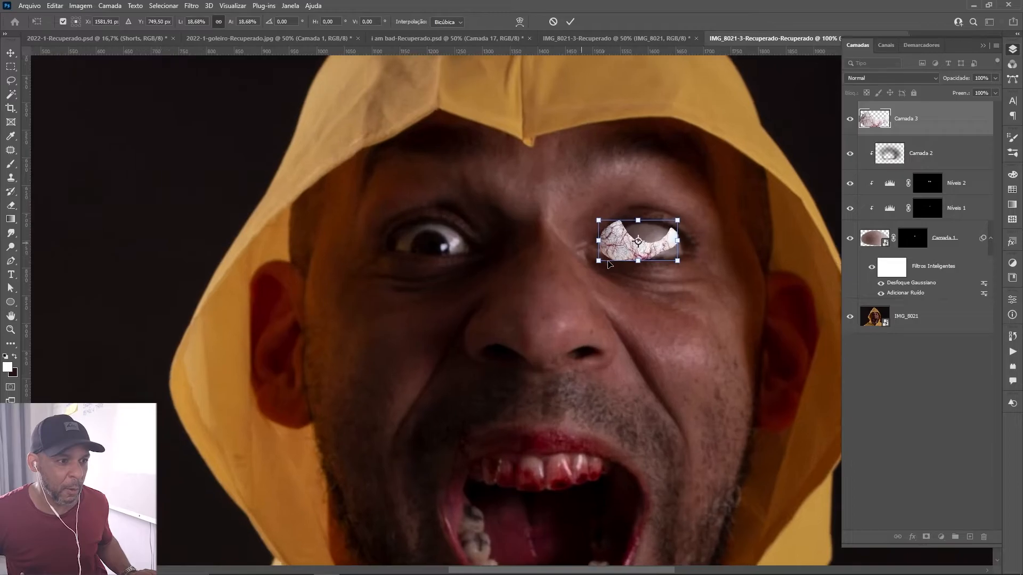
key("ctrl+plus")
left_click_drag(555, 174, 282, 262)
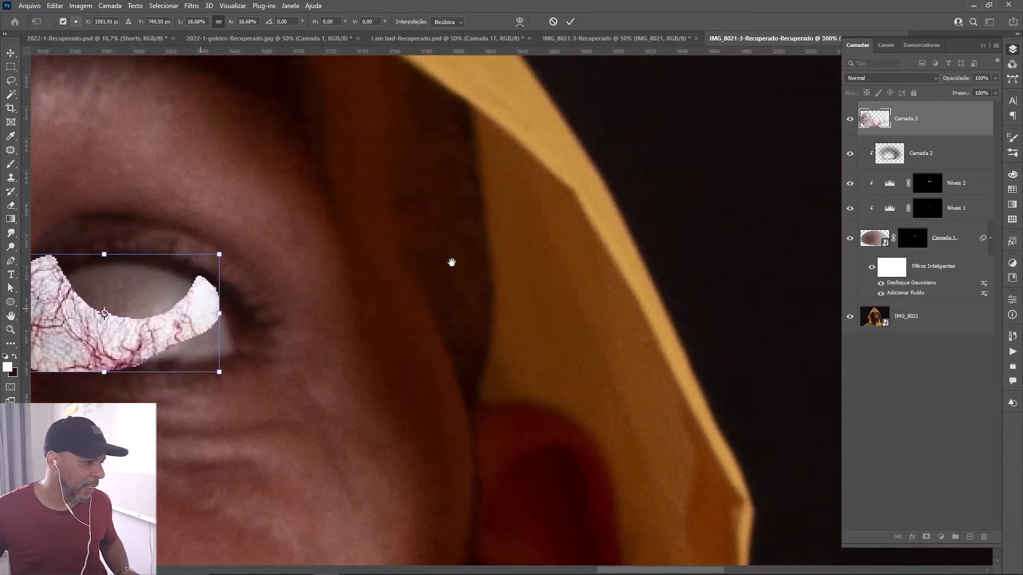
left_click_drag(452, 262, 597, 255)
left_click_drag(397, 317, 435, 331)
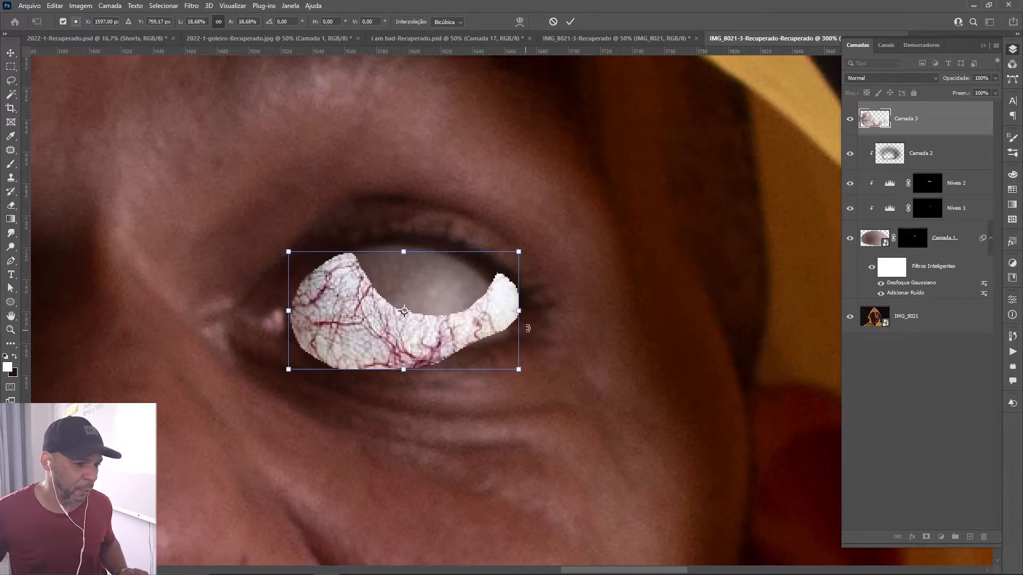
left_click_drag(533, 318, 554, 336)
key("Return")
Set the blend mode of Camada 3 to Multiplicação, try clipping it to the eye layer, and release the clipping.
left_click(889, 78)
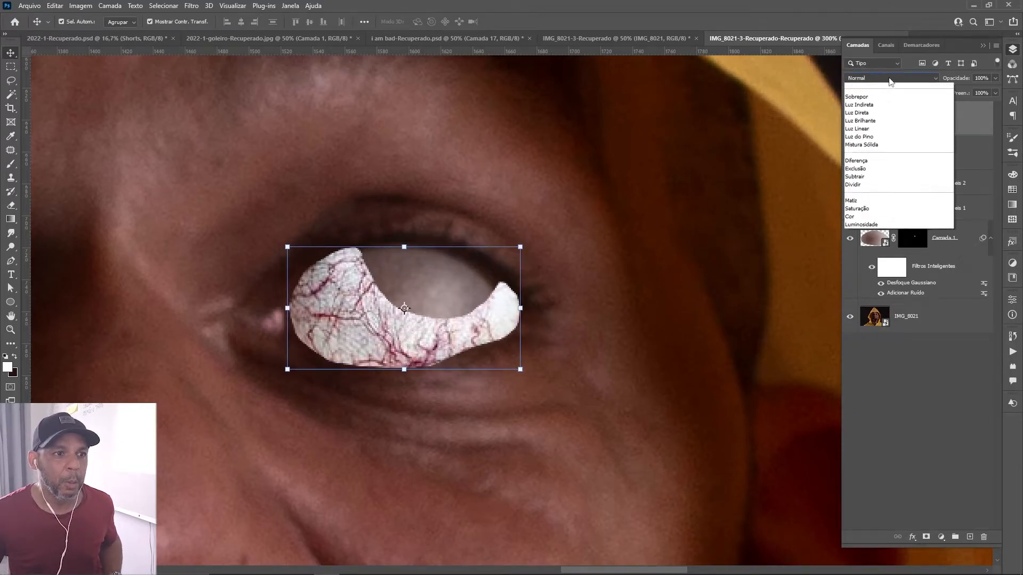
left_click(869, 120)
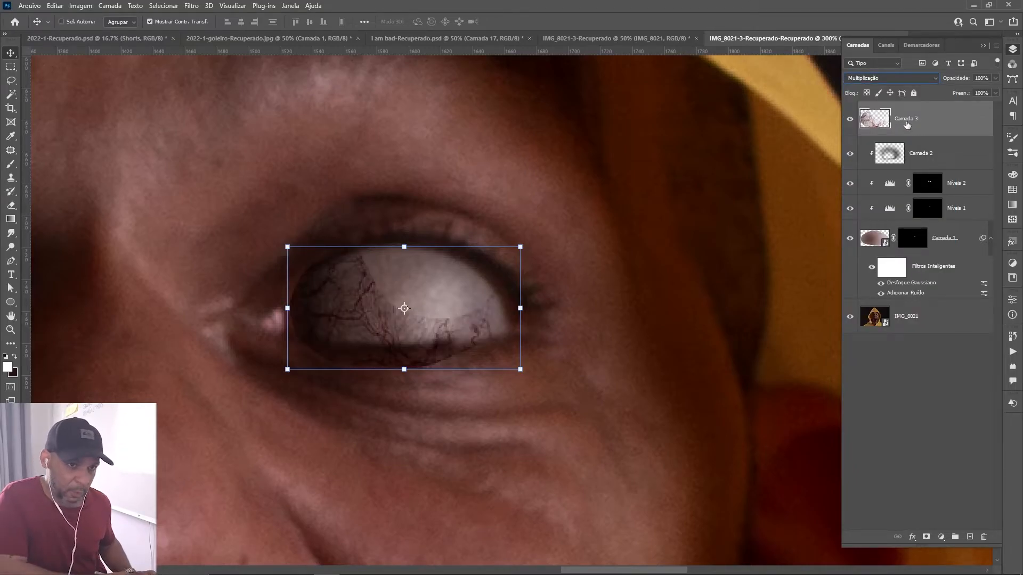
key("ctrl+alt+g")
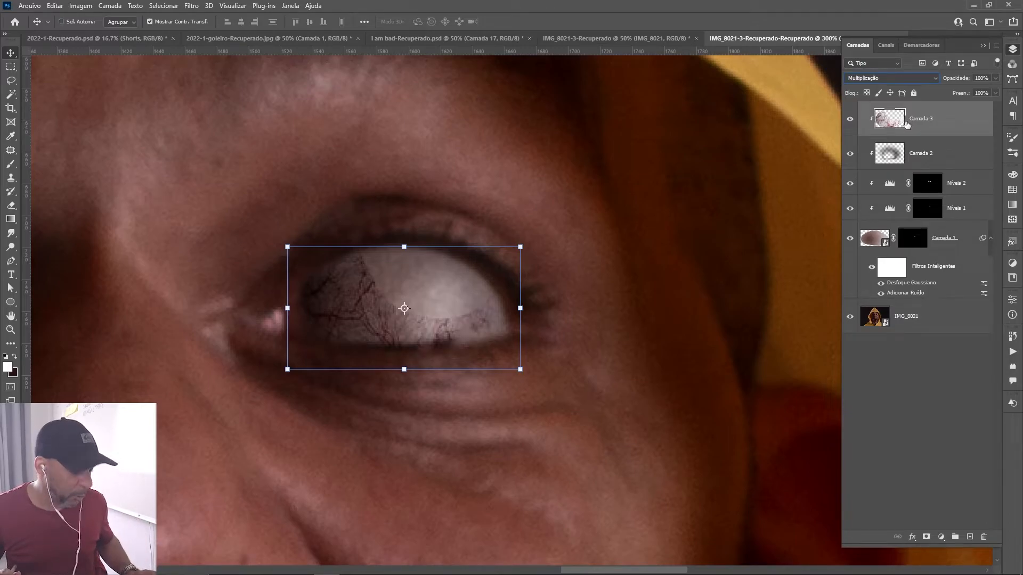
key("ctrl+alt+g")
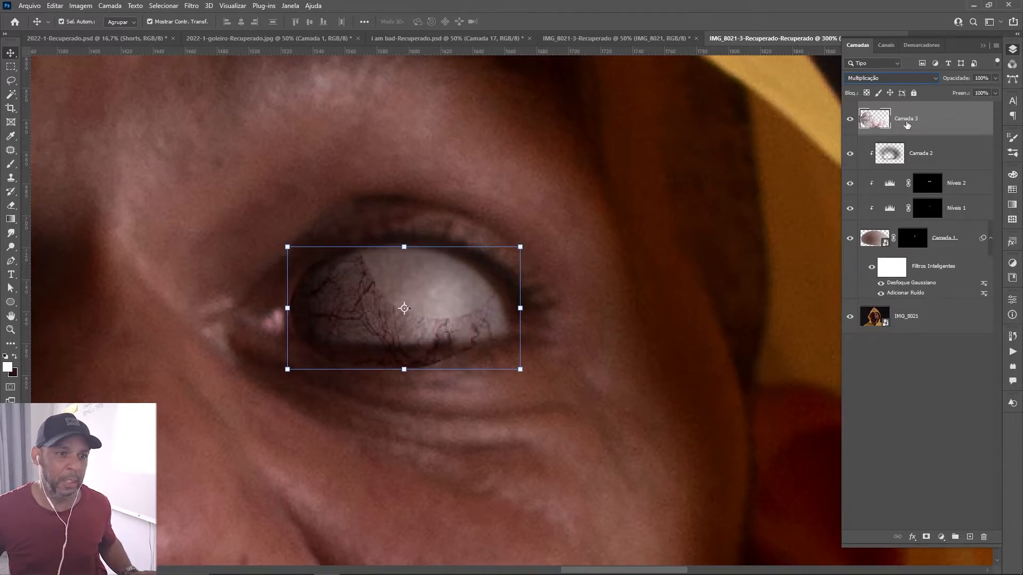
Add a Levels adjustment clipped to the veins layer Camada 3 and set its midtones to 1.99.
left_click(942, 536)
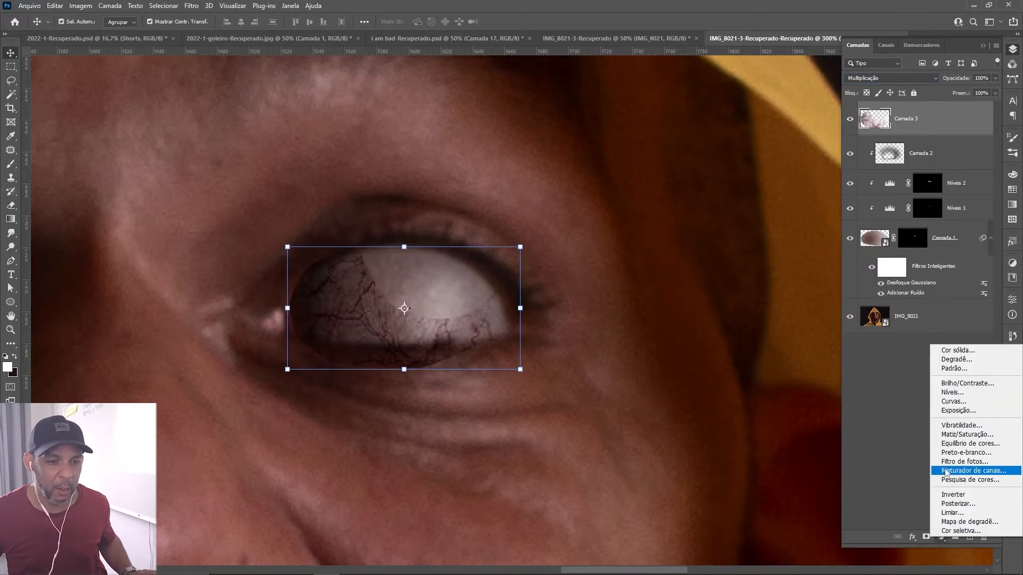
left_click(960, 392)
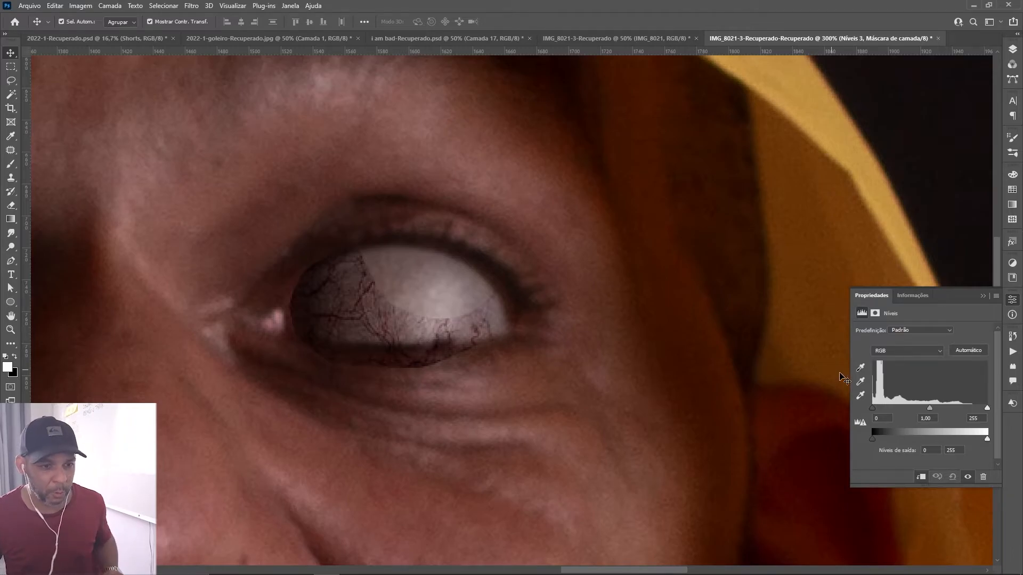
left_click_drag(931, 408, 919, 409)
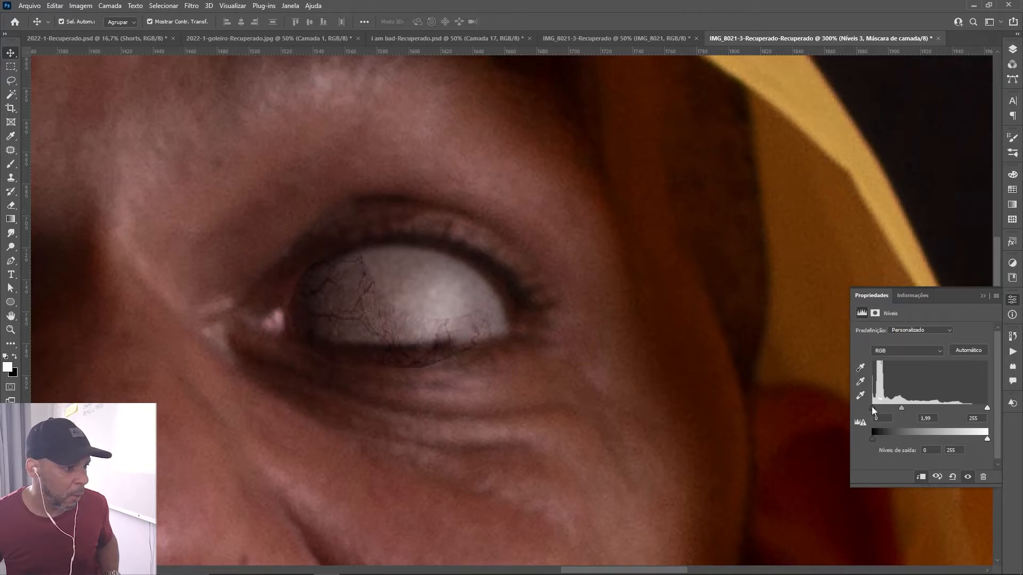
Set the midtones to 1.74 and the highlight input level to 224 in the Níveis 3 adjustment.
left_click_drag(988, 408, 970, 411)
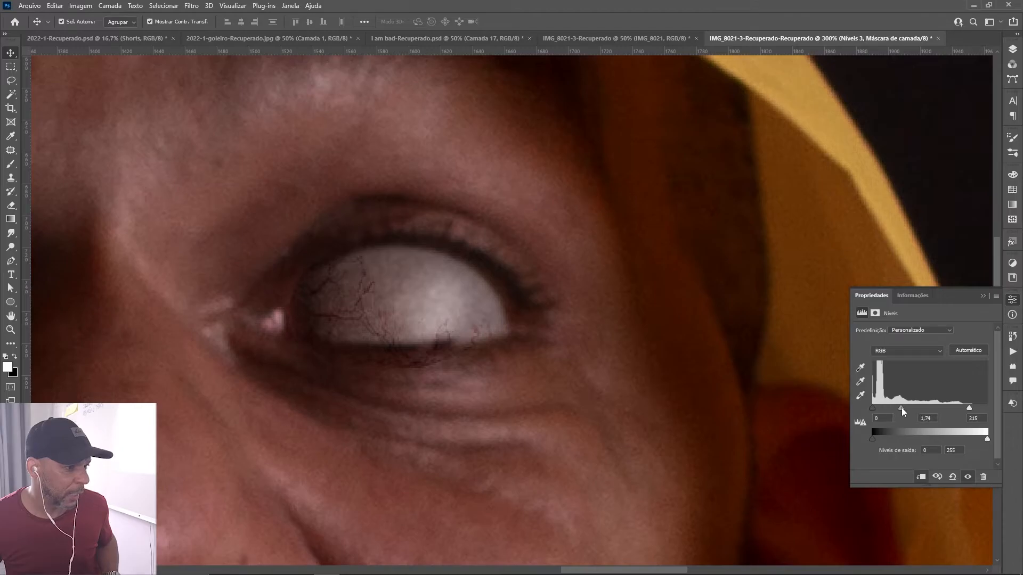
left_click_drag(970, 409, 975, 411)
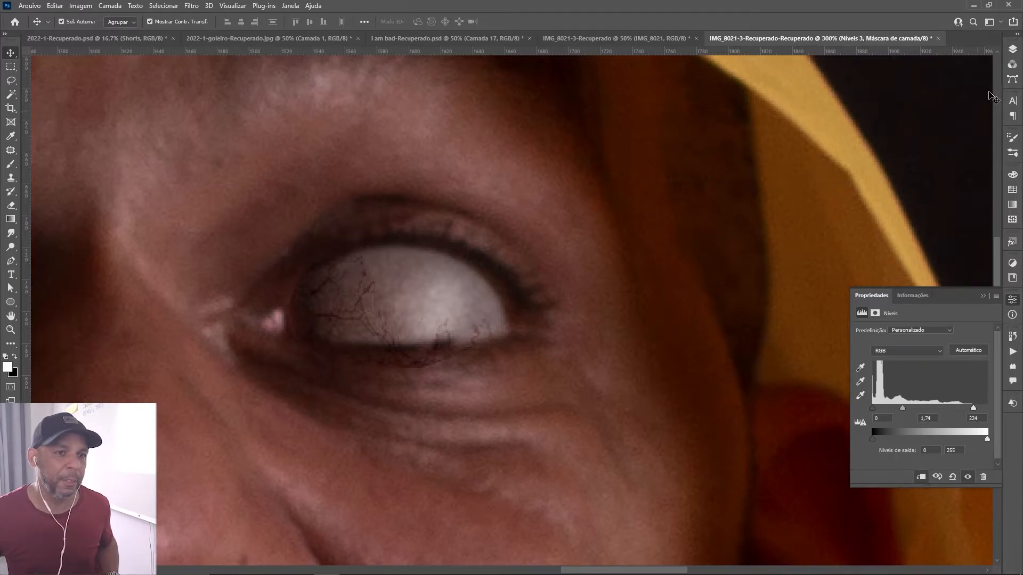
Add a white layer mask to the veins layer Camada 3.
left_click(1012, 49)
left_click(1012, 50)
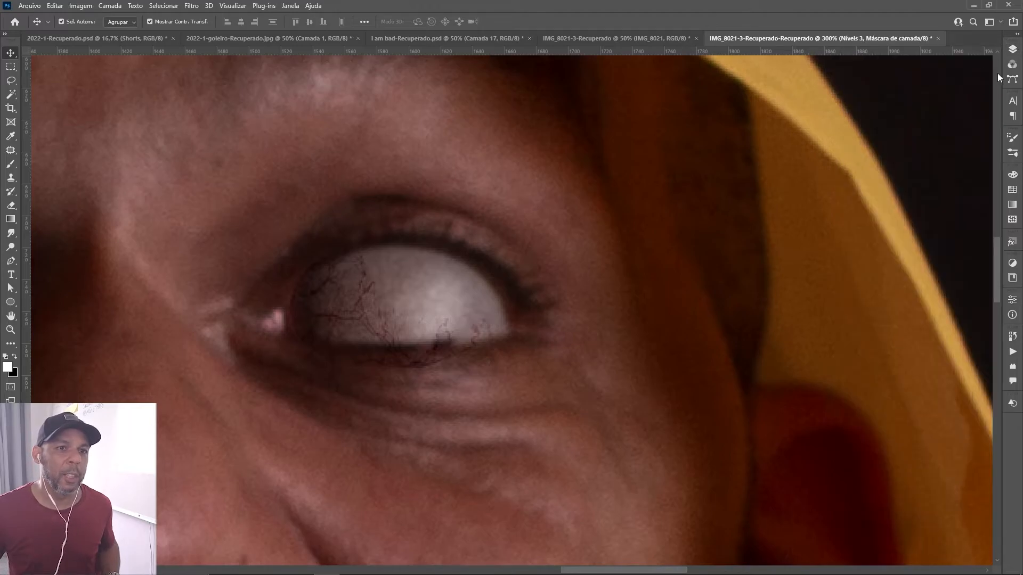
left_click(1012, 49)
left_click(1012, 50)
left_click(1012, 49)
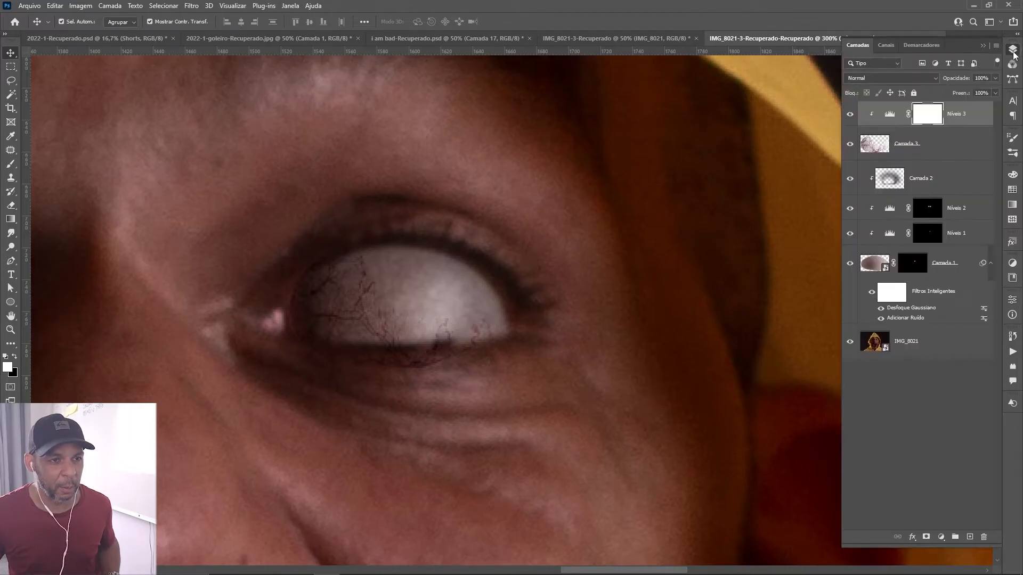
left_click(926, 157)
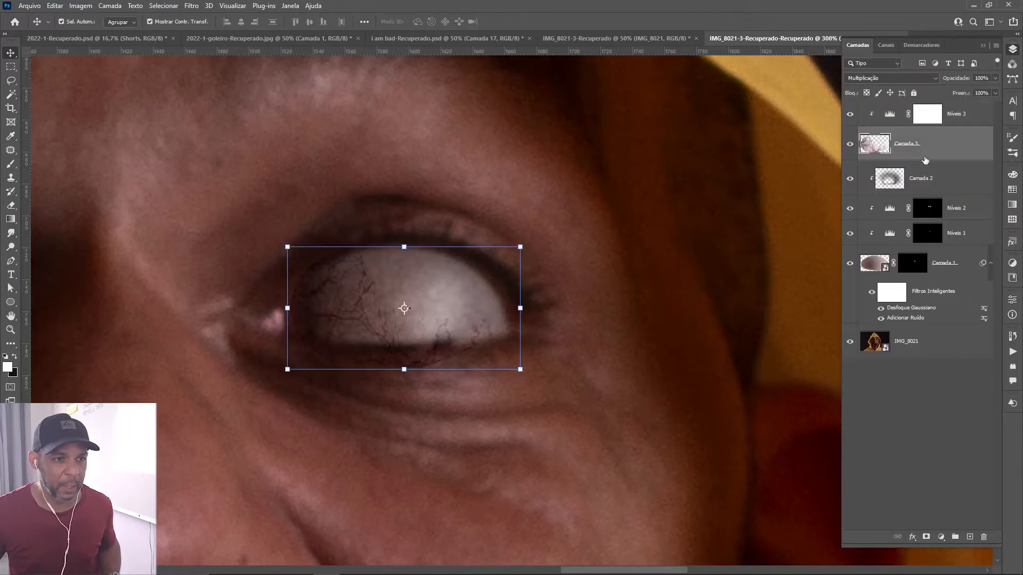
left_click(925, 536)
Paint black on the Camada 3 mask with a small 100% opacity brush to hide the veins spilling onto the eyelids.
key("b")
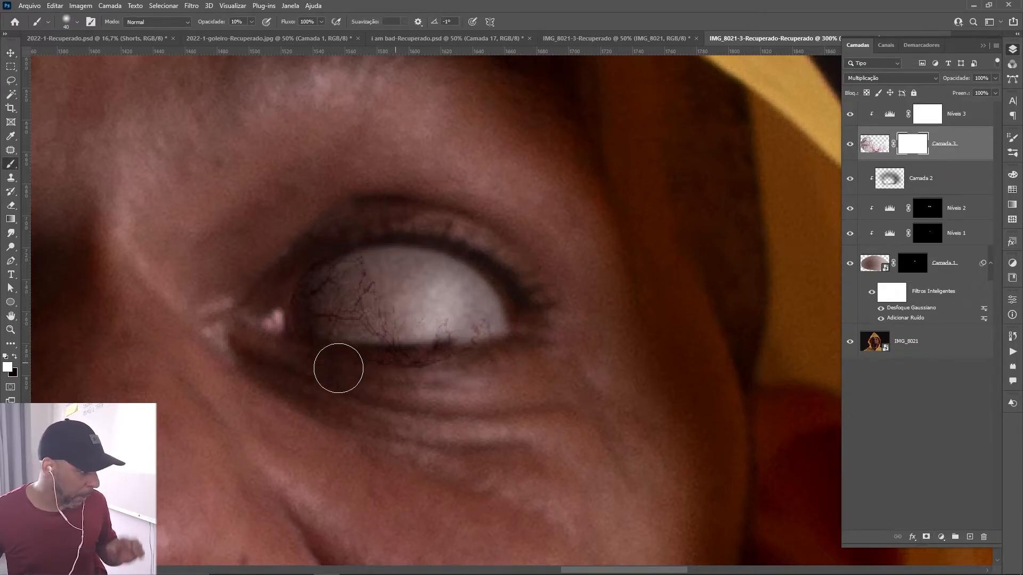
key("x")
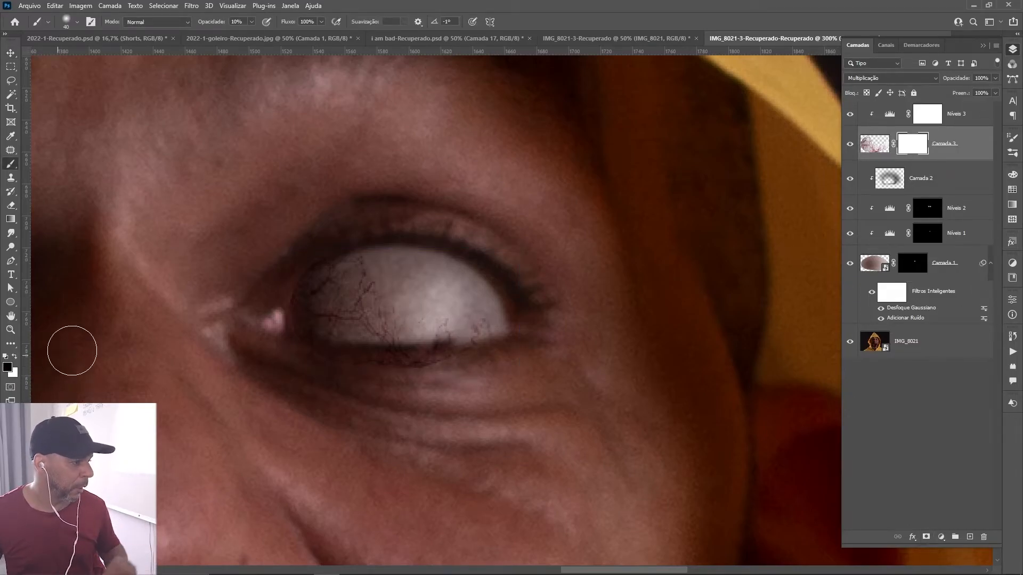
key("0")
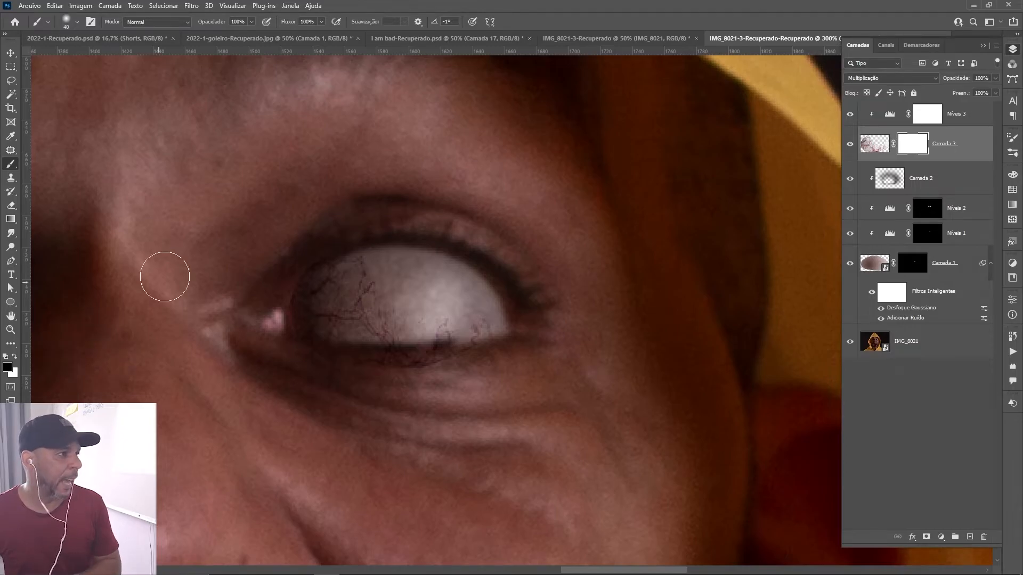
key("bracketleft")
key("bracketleft")
key("bracketleft")
key("bracketleft")
key("bracketleft")
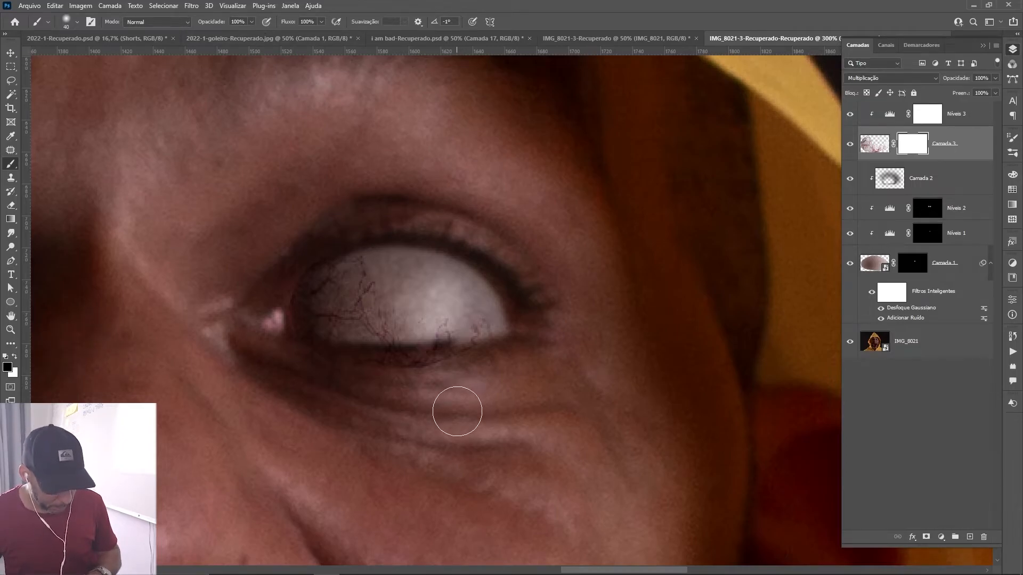
key("bracketleft")
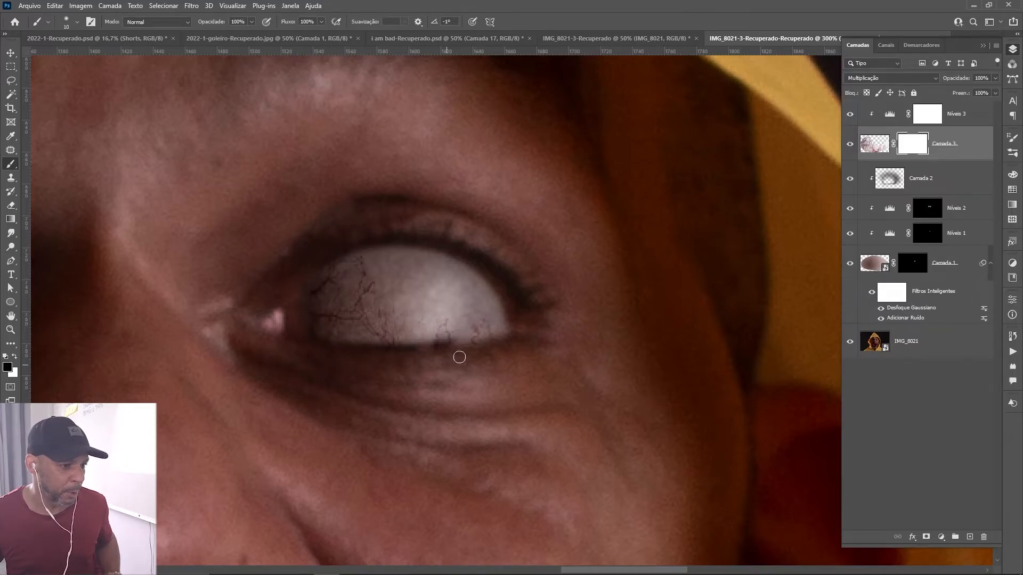
Soften the veins inside the white eye by painting black on the Camada 3 mask with a larger 10% opacity brush.
key("bracketright")
key("bracketright")
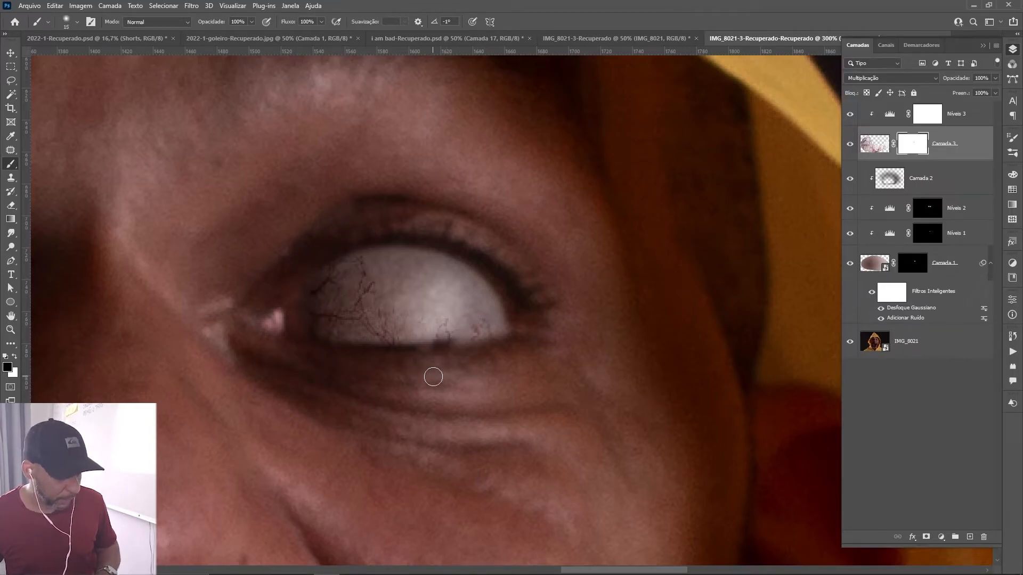
key("1")
key("bracketright")
mouse_move(460, 338)
left_mouse_down()
mouse_move(490, 328)
mouse_move(432, 336)
mouse_move(371, 327)
mouse_move(361, 273)
mouse_move(385, 317)
mouse_move(354, 272)
mouse_move(378, 317)
mouse_move(412, 341)
mouse_move(497, 330)
left_mouse_up()
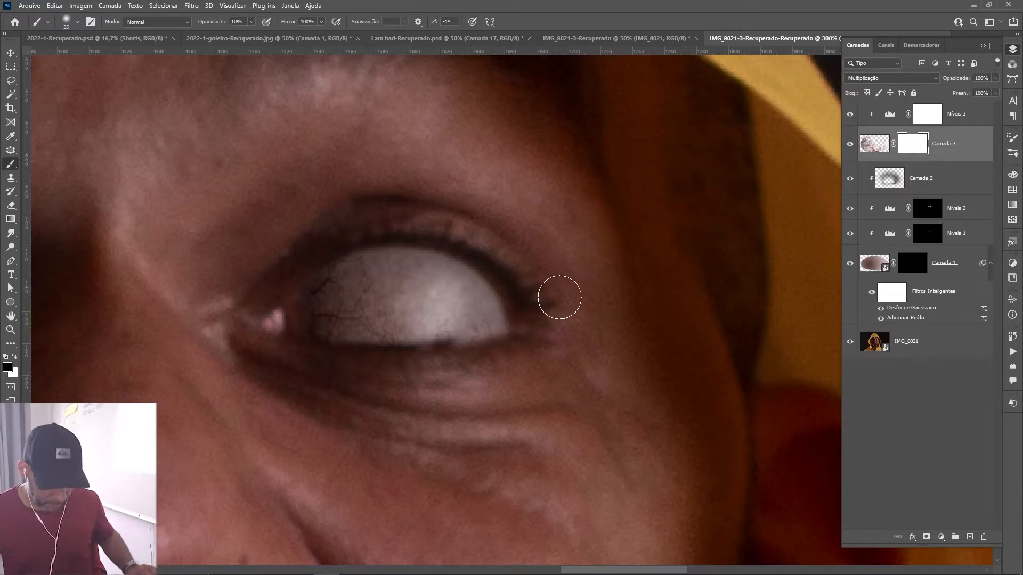
Convert the masked veins layer Camada 3 into a smart object.
key("ctrl+0")
key("z")
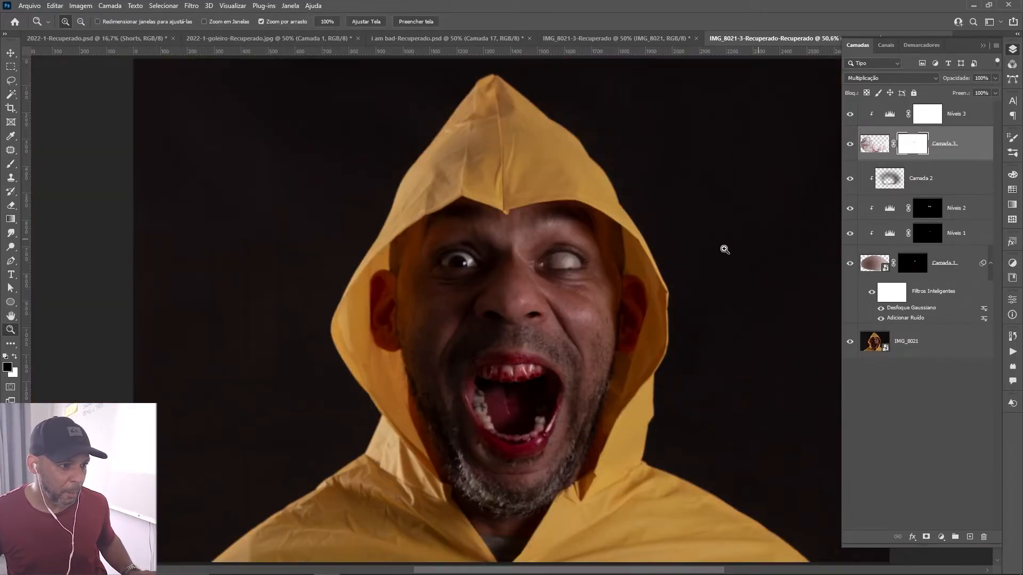
left_click_drag(613, 276, 644, 275)
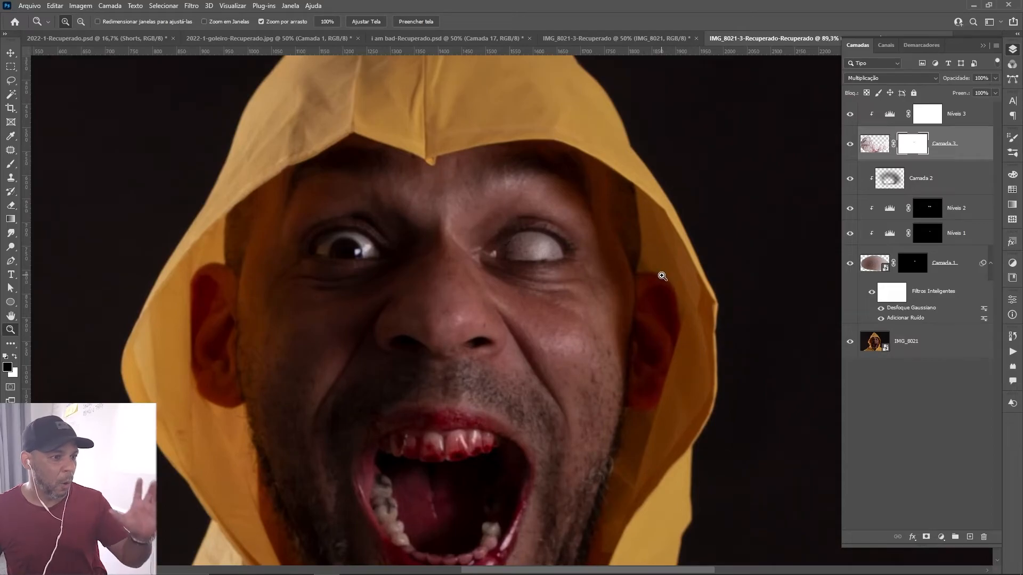
right_click(955, 151)
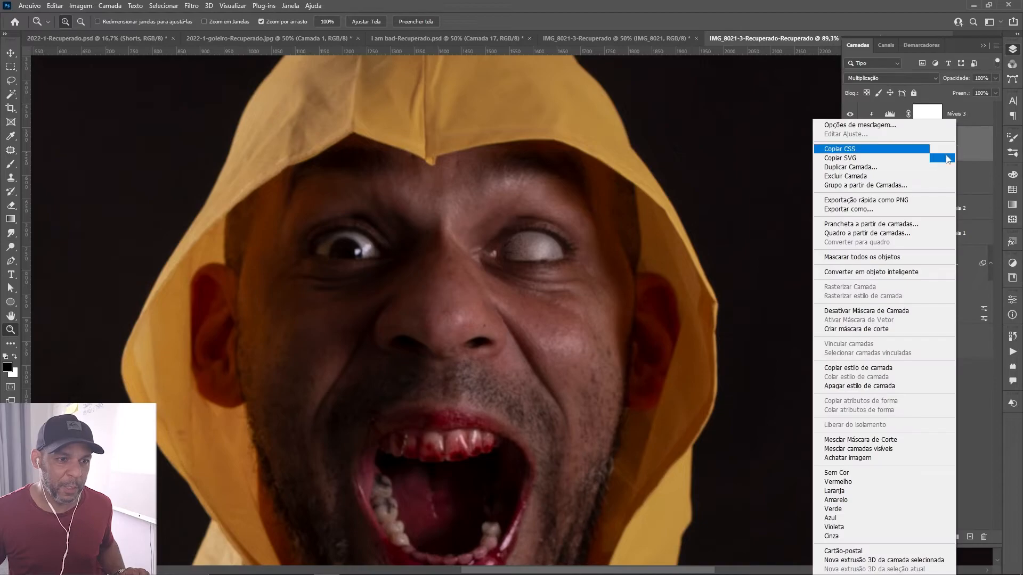
left_click(883, 273)
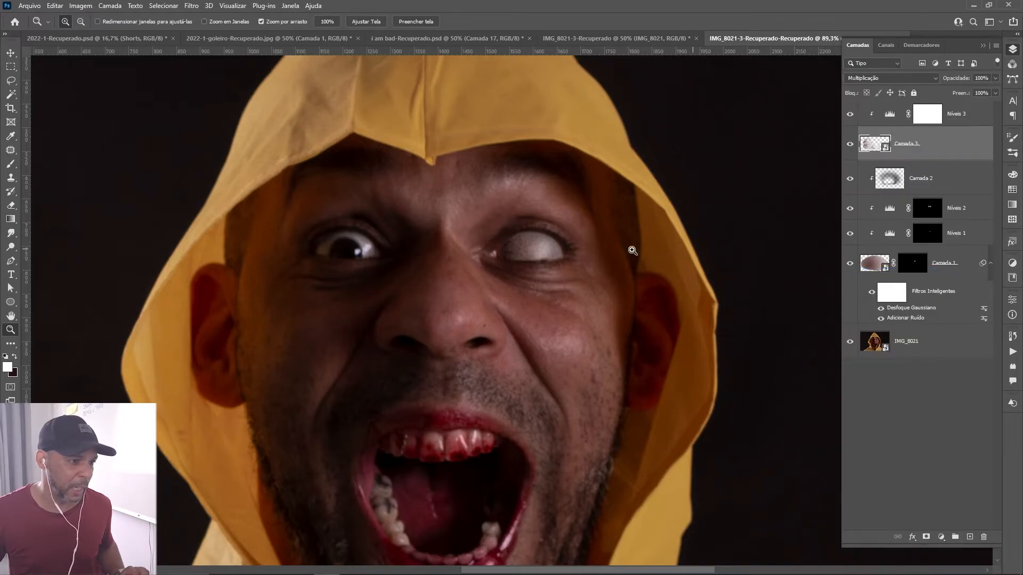
Apply a Gaussian Blur with a radius of 0,5 pixels to Camada 3 as a smart filter.
left_click(192, 6)
mouse_move(243, 142)
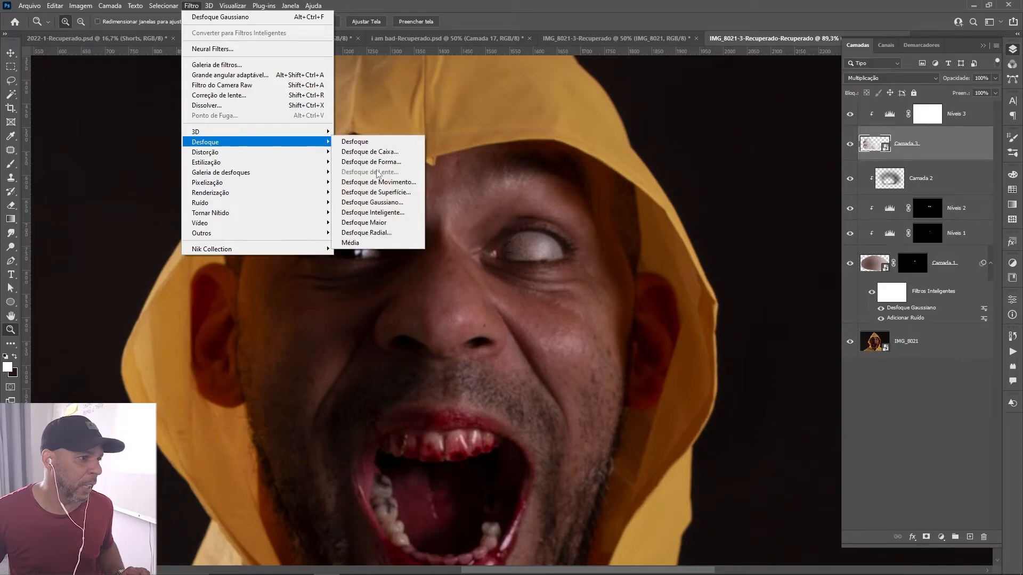
left_click(392, 203)
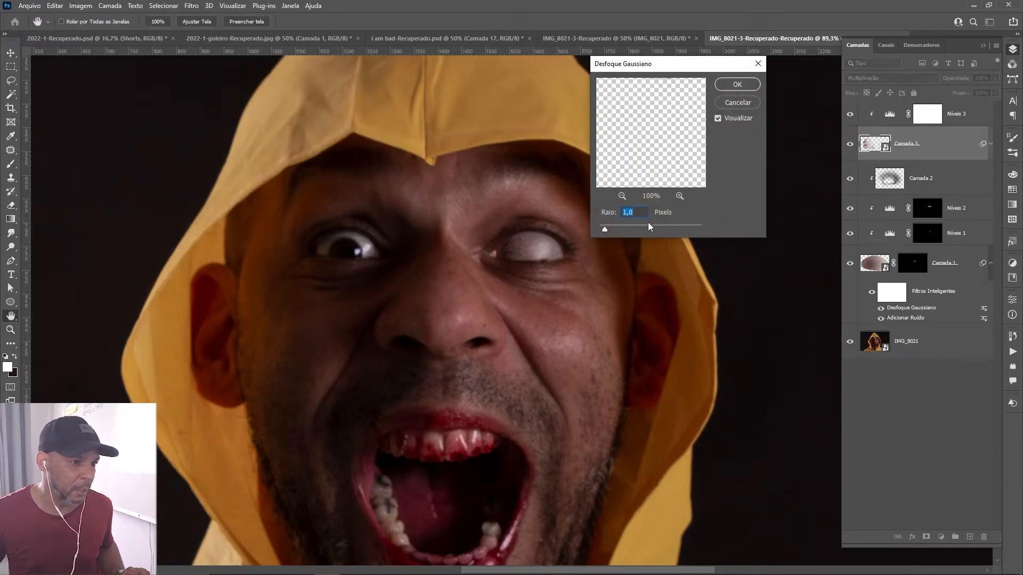
type("0,5")
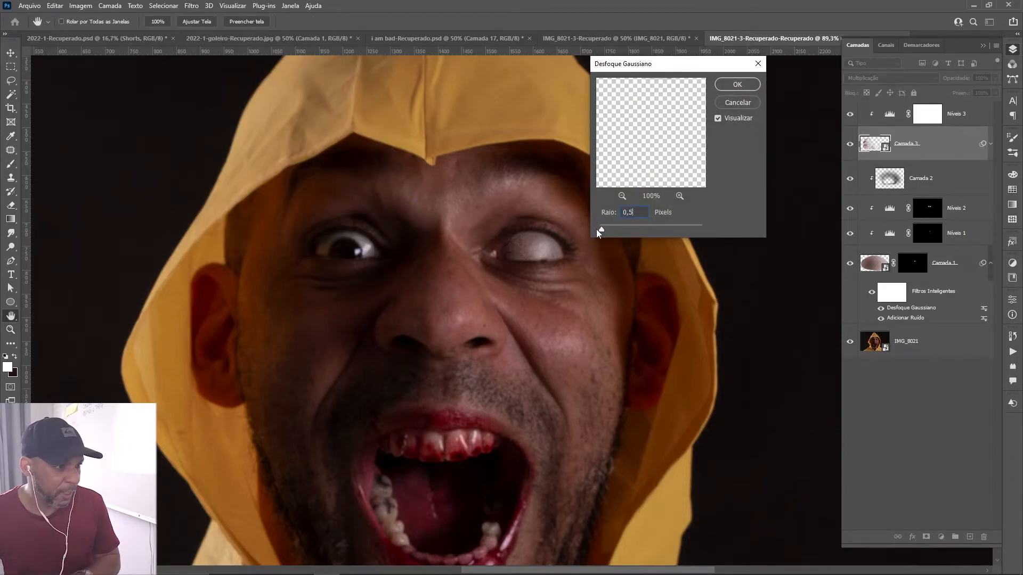
left_click(737, 84)
Add a Sobreposição de Cor layer effect to the white eye layer Camada 1.
key("z")
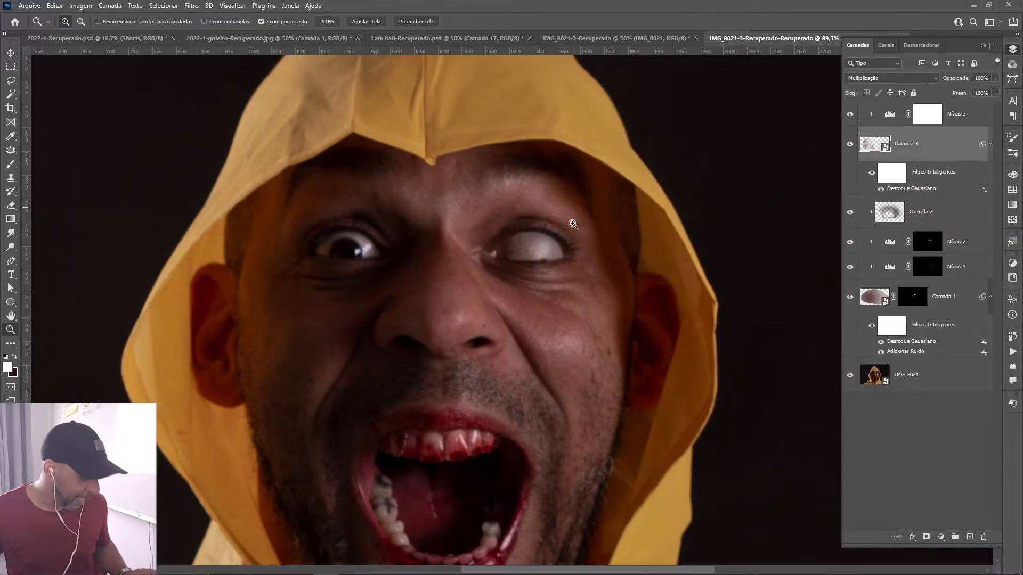
key("x")
left_click_drag(533, 260, 590, 262)
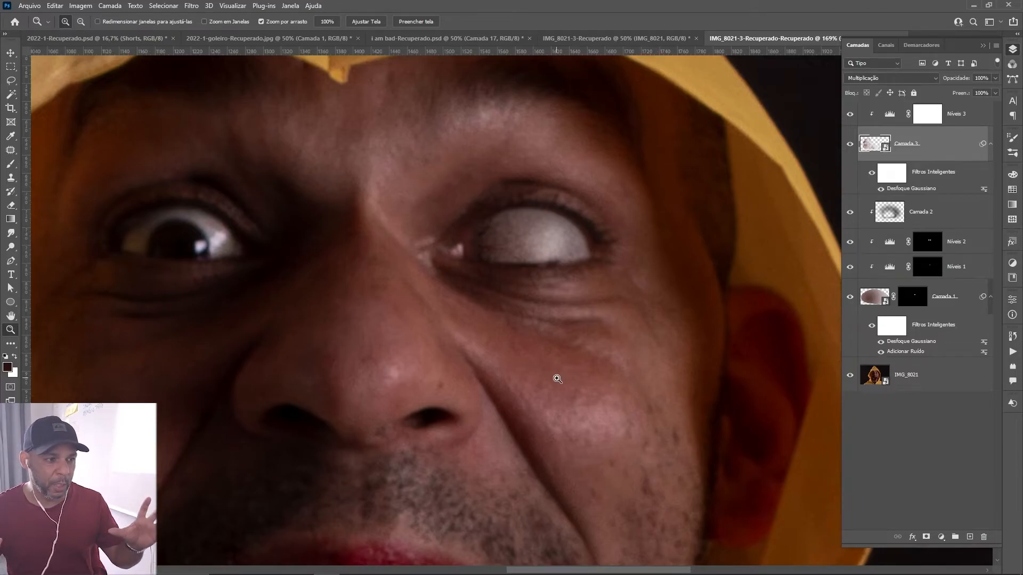
left_click(953, 299)
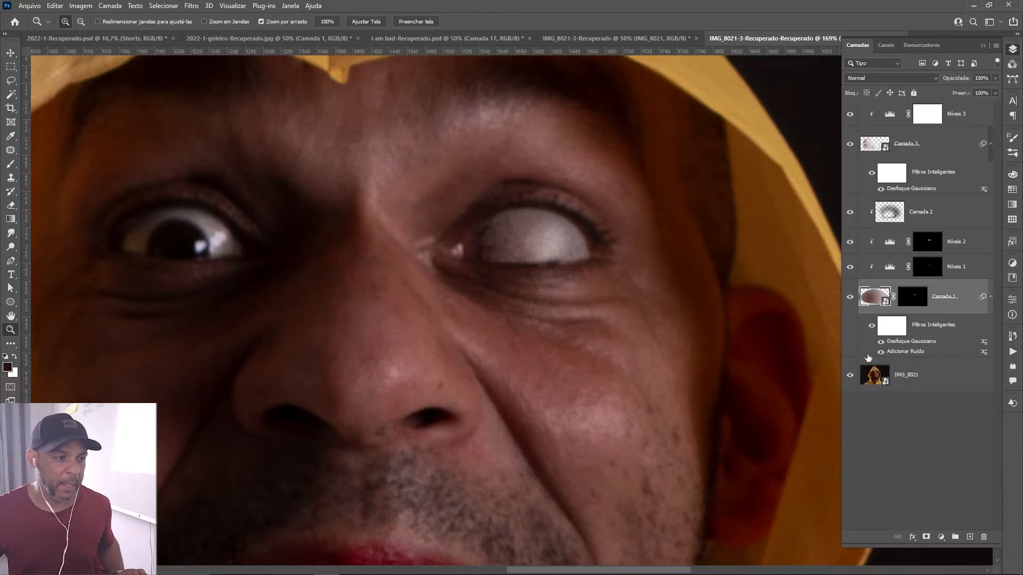
left_click(913, 537)
left_click(938, 496)
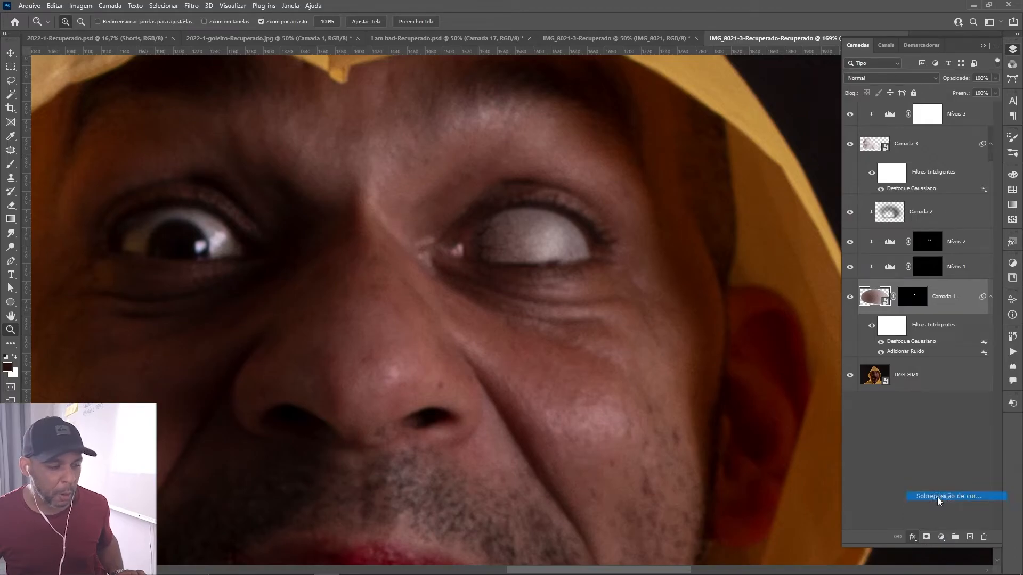
left_click_drag(708, 58, 290, 179)
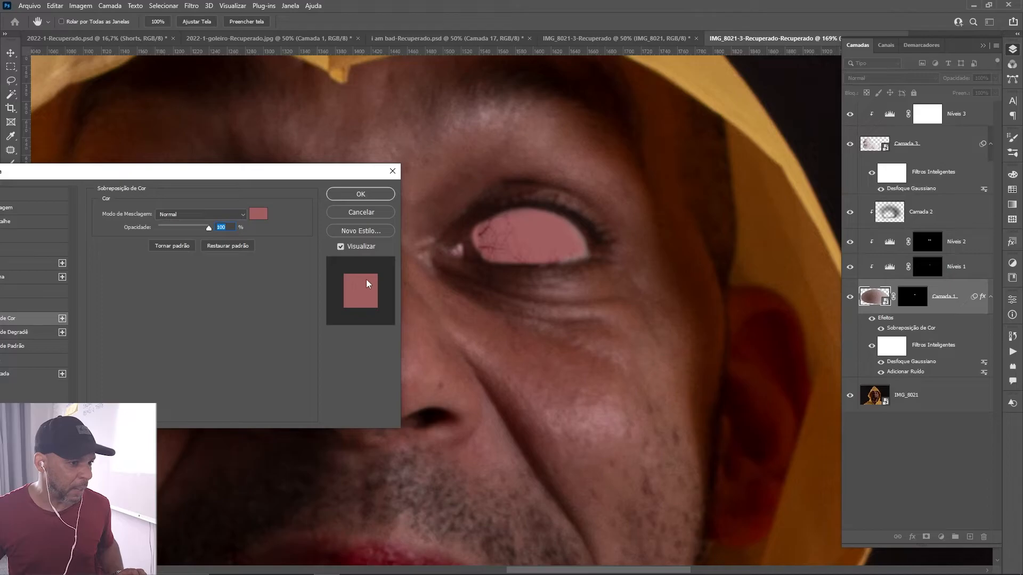
Set the reddish colour overlay's blend mode to Cor and its opacity to 34%.
left_click(223, 215)
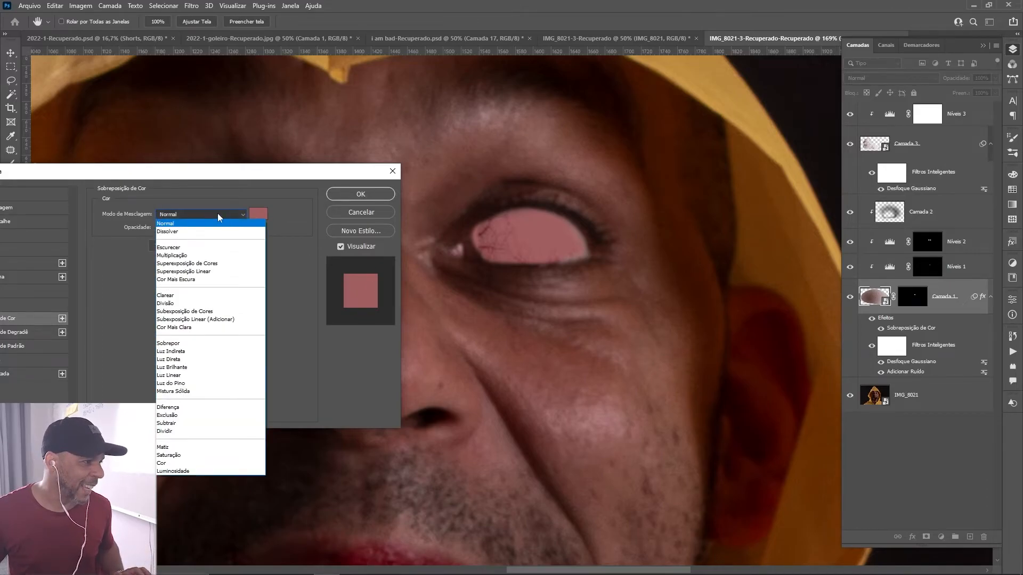
left_click(181, 463)
left_click_drag(207, 231, 189, 230)
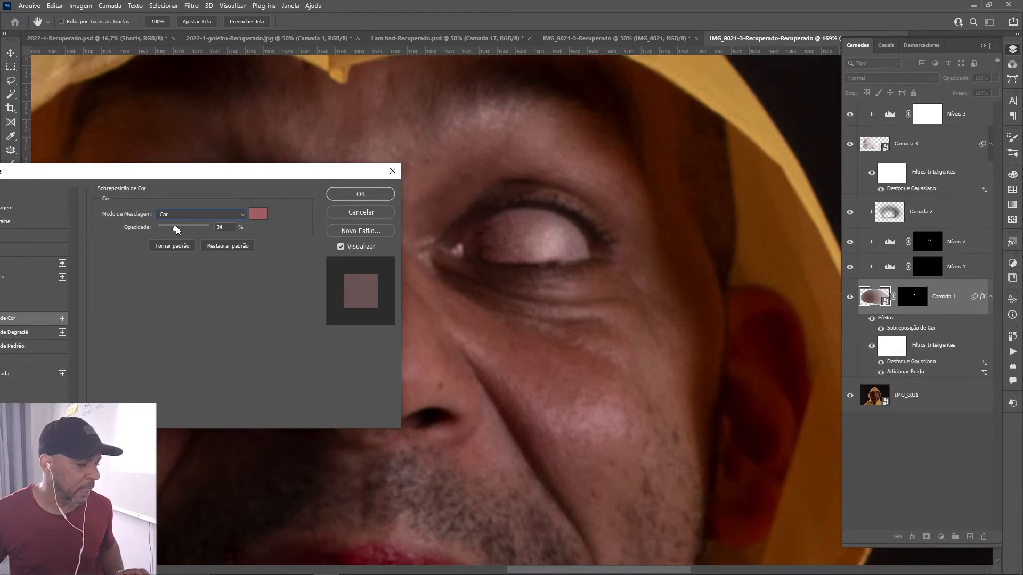
Compare the eye with and without the colour overlay, set the overlay opacity to 20%, and apply the layer style.
left_click_drag(230, 173, 519, 309)
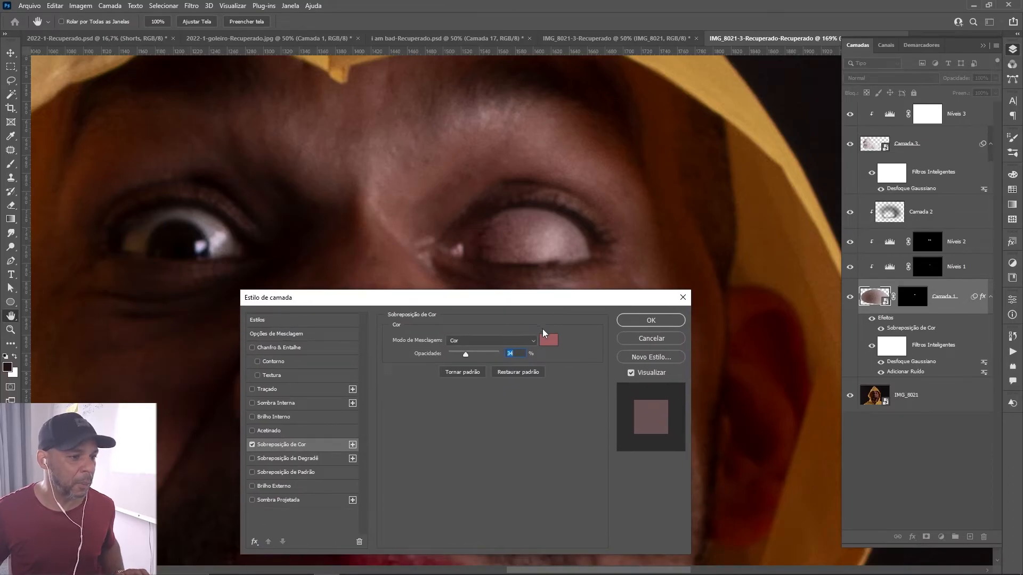
left_click(251, 444)
left_click(251, 445)
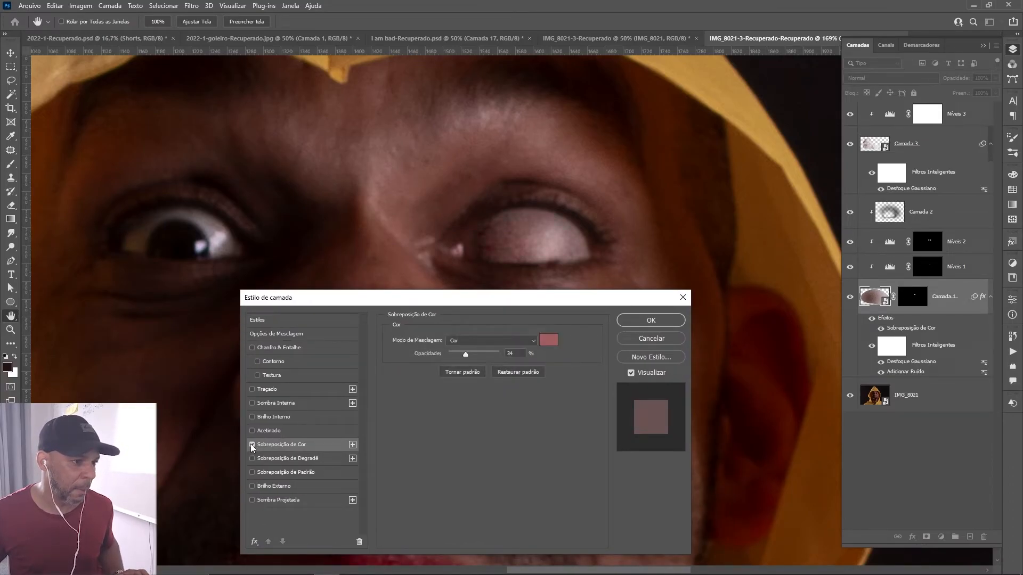
left_click(520, 353)
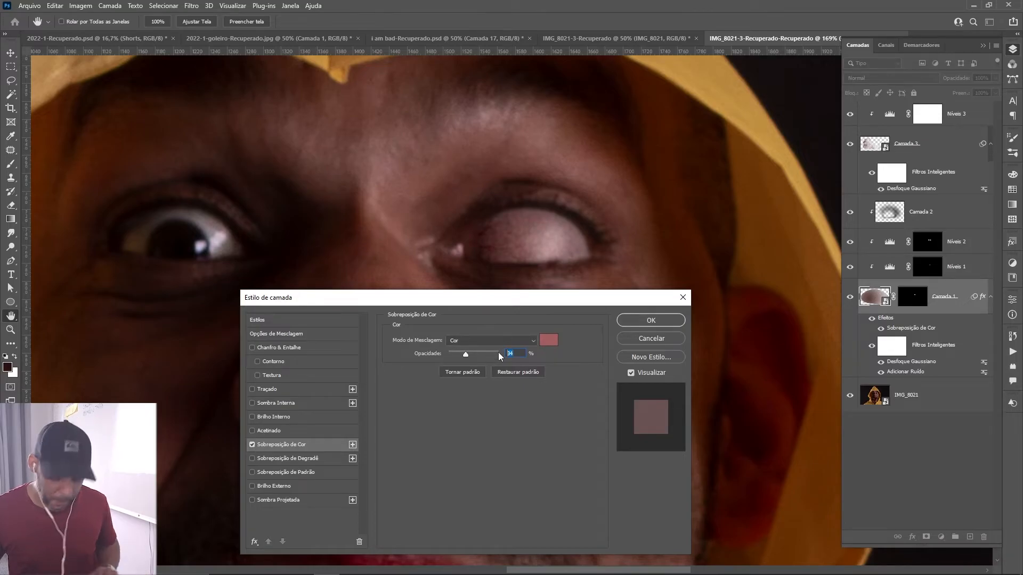
type("20")
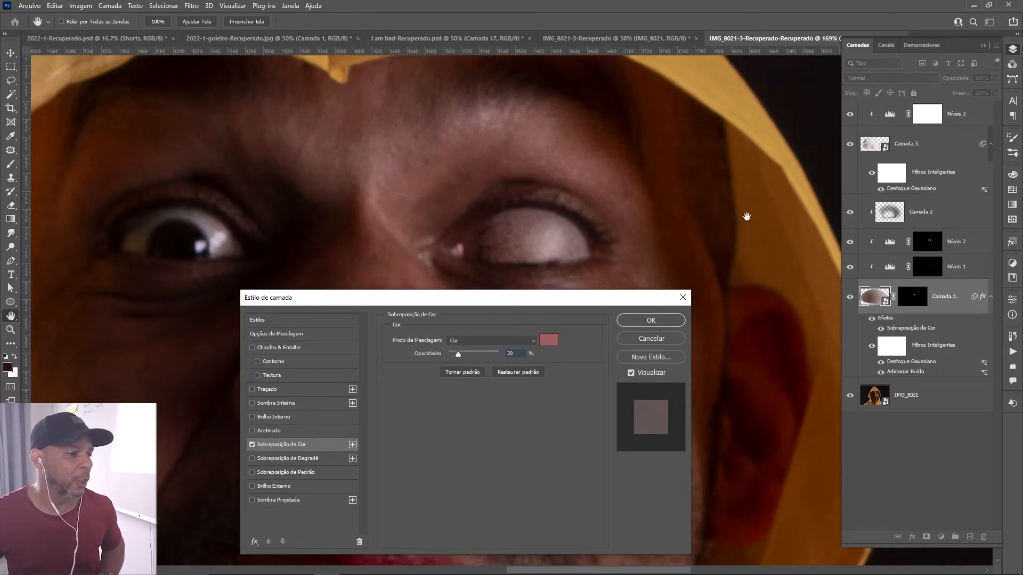
left_click(660, 318)
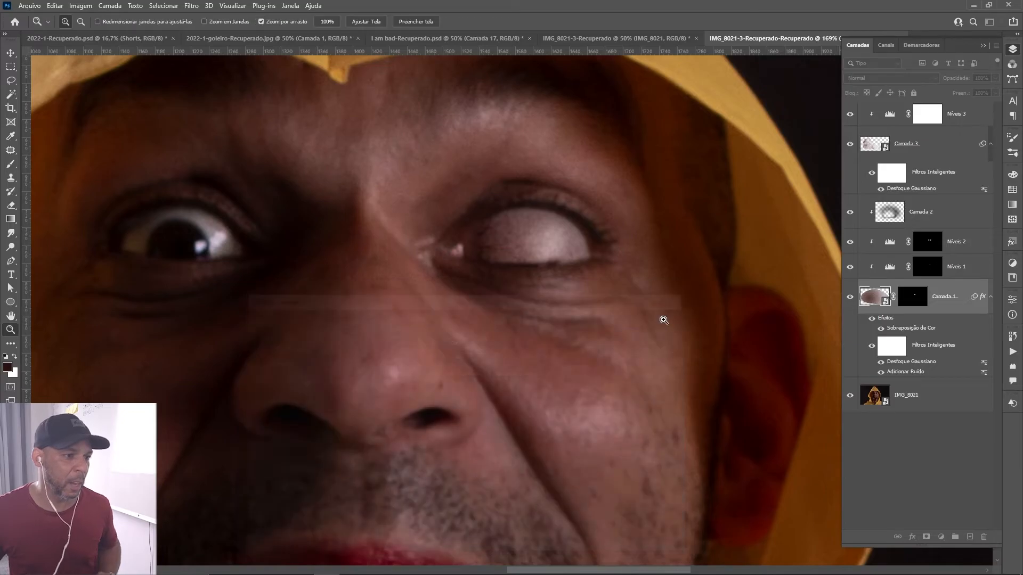
Show the Preto-e-Branco 2 adjustment and the Color Efex Pro 4 layer Camada 17 in i am bad-Recuperado.psd.
key("ctrl+0")
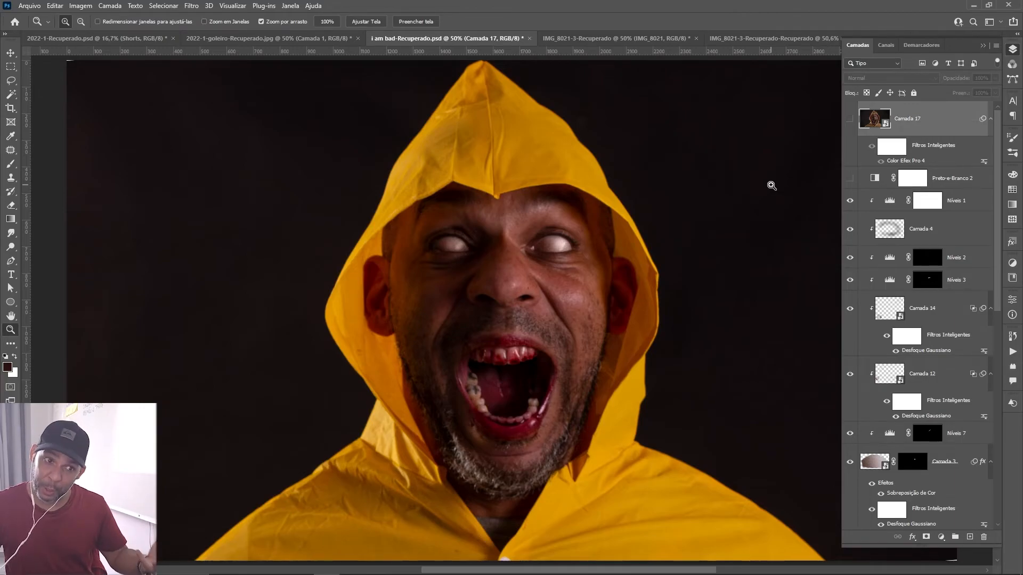
left_click(850, 179)
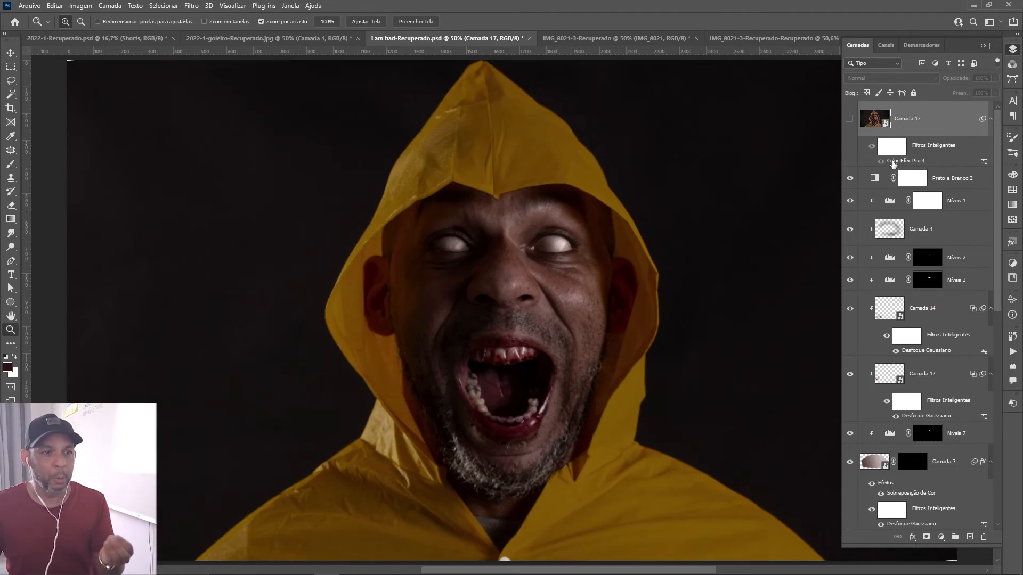
left_click(850, 119)
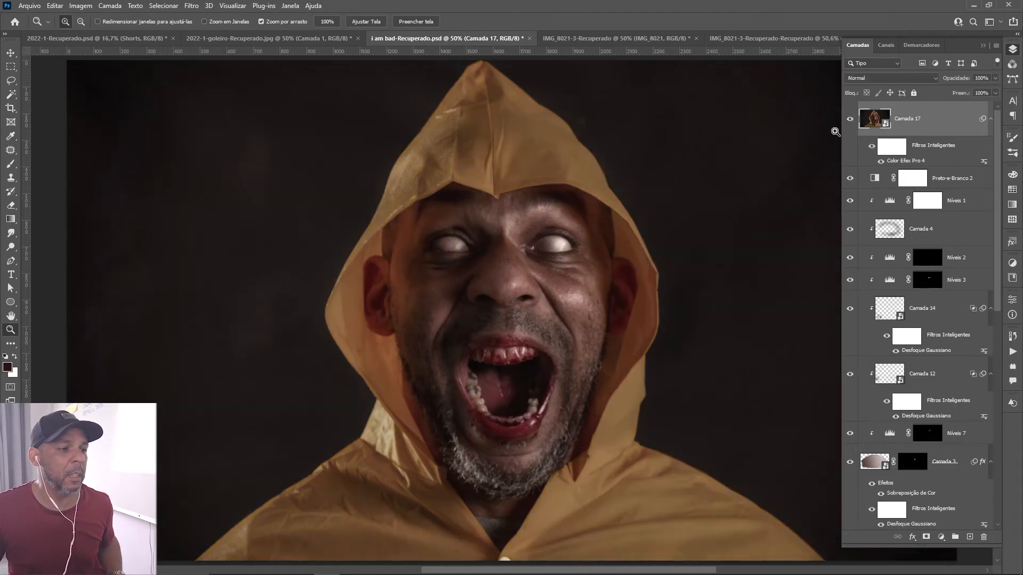